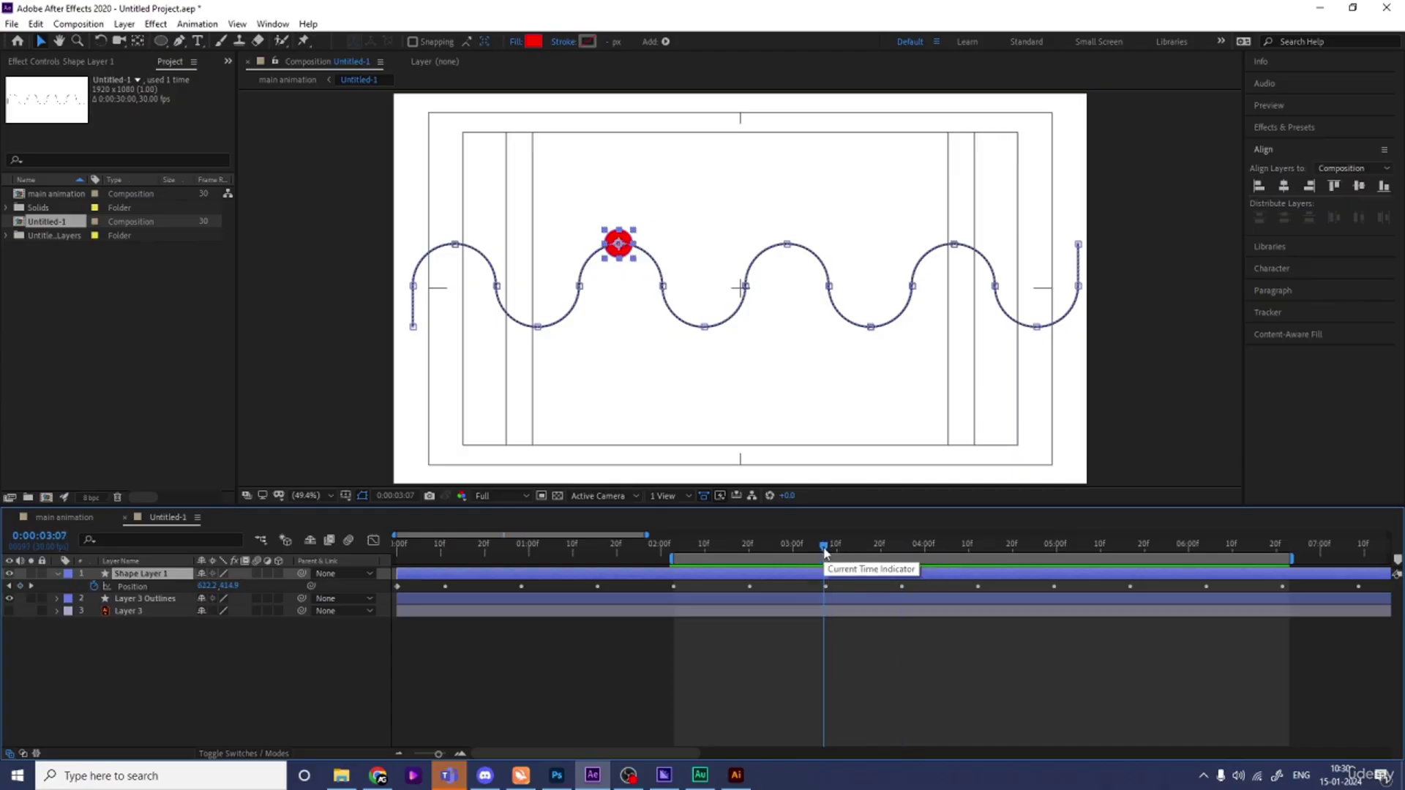
Set the work area from 0:00:03:07 to 0:00:05:17 and preview the circle's motion along the path
key(b)
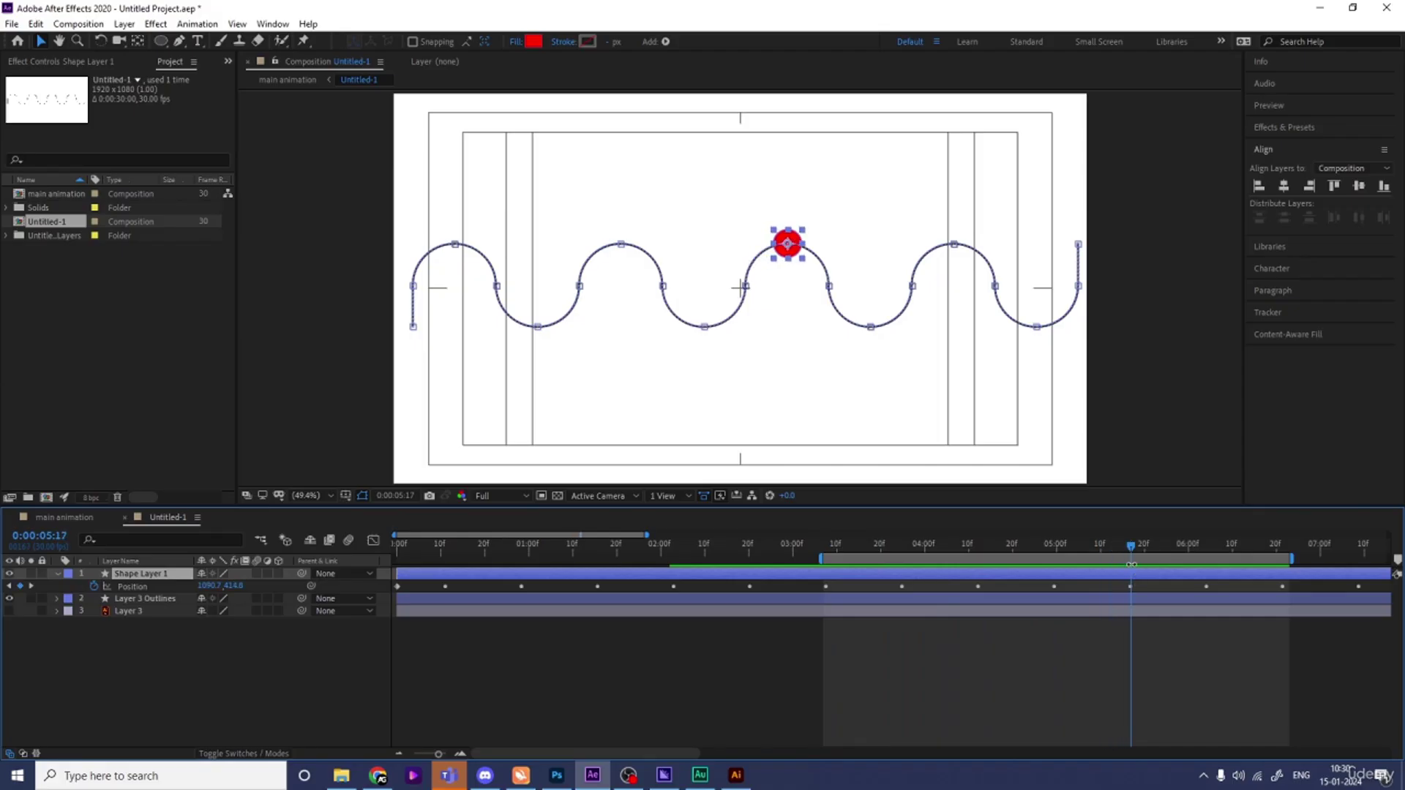
key(n)
key(space)
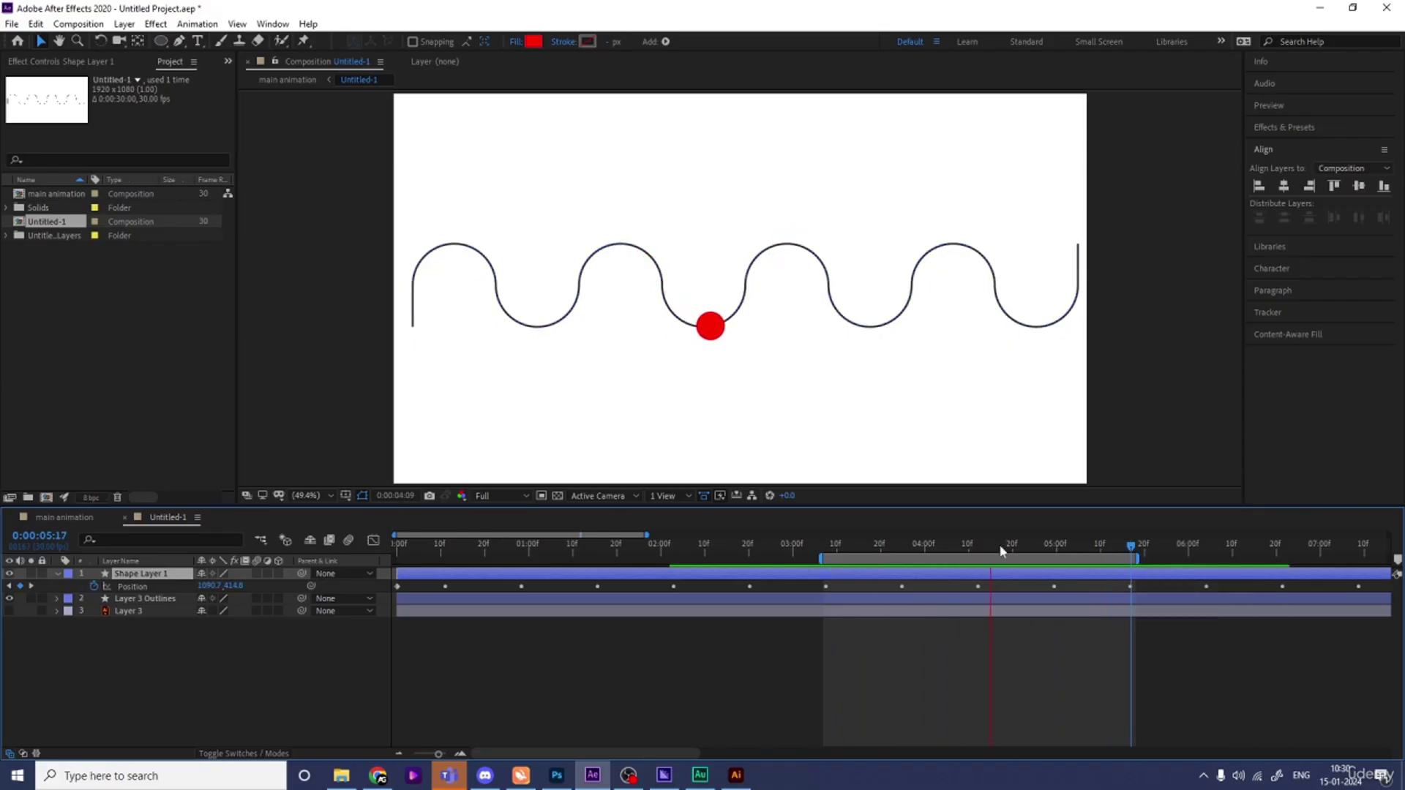
key(space)
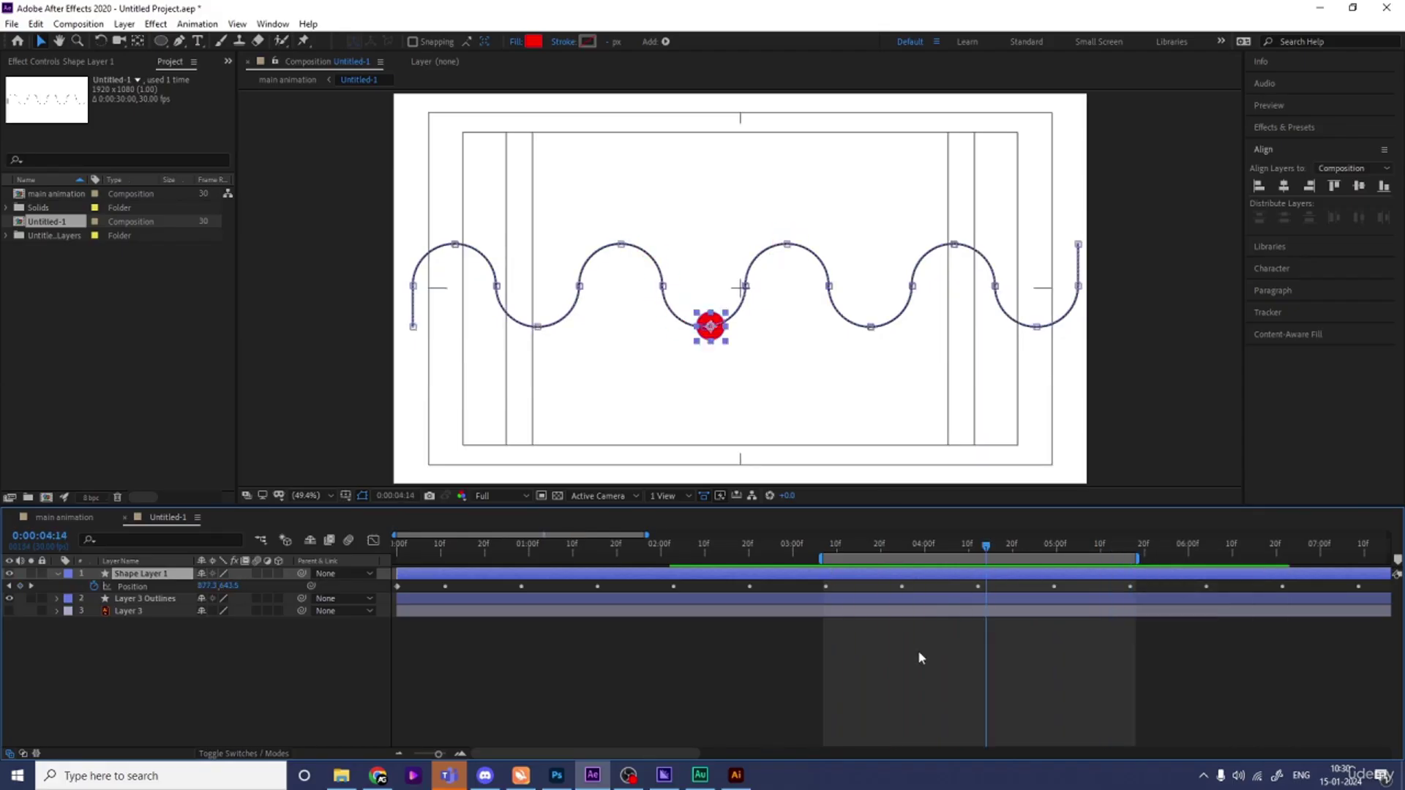
click(919, 657)
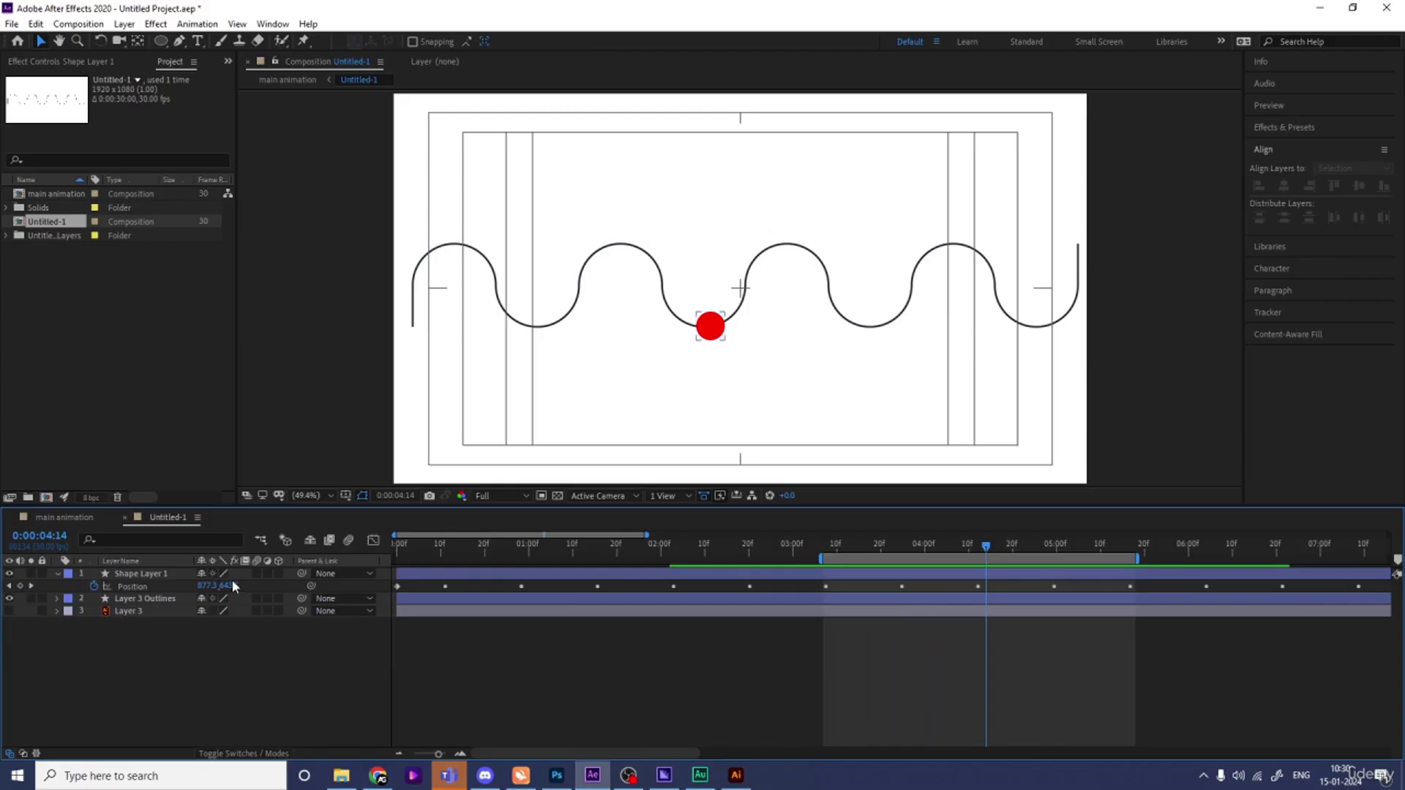
Thicken the stroke of Layer 3 Outlines to 94 px
click(115, 601)
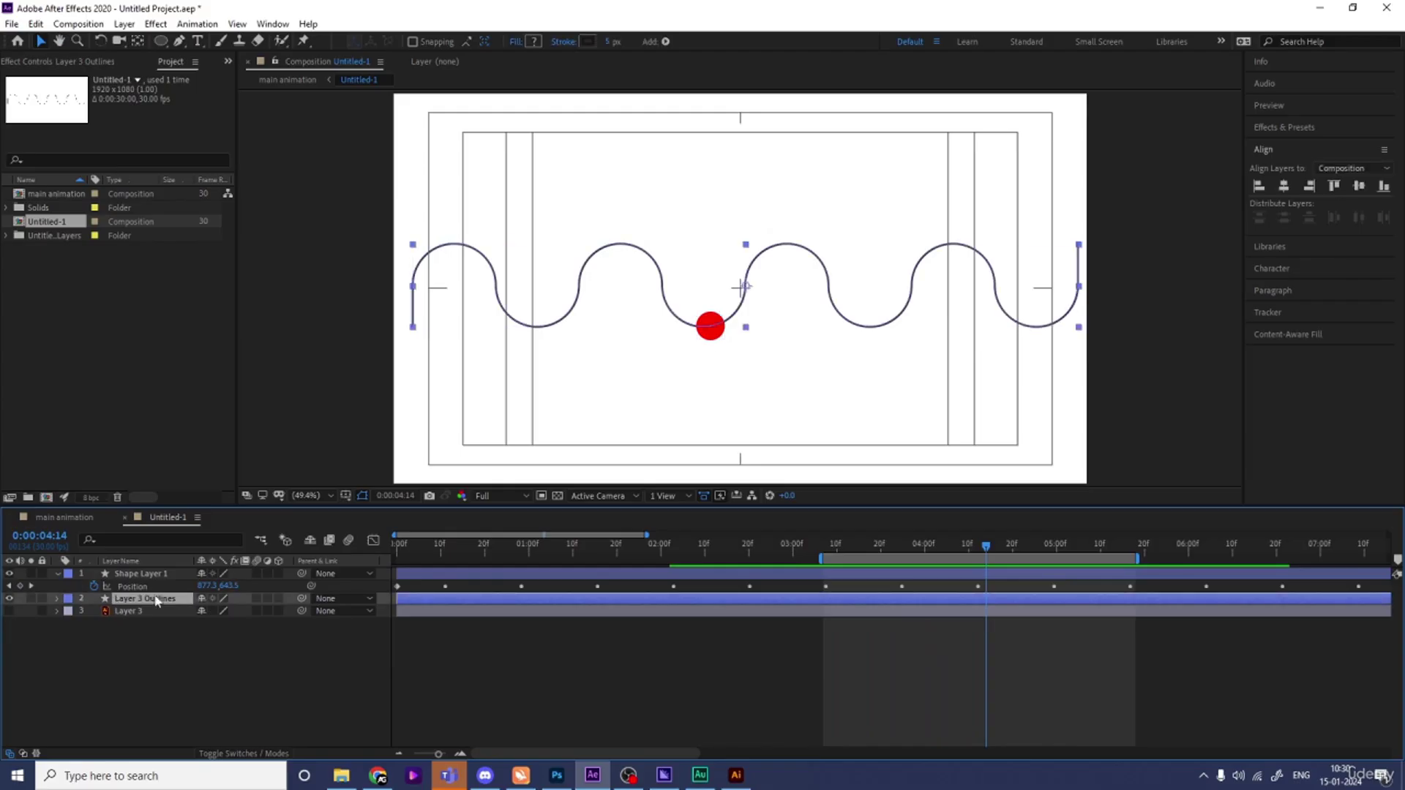
drag(614, 41, 678, 41)
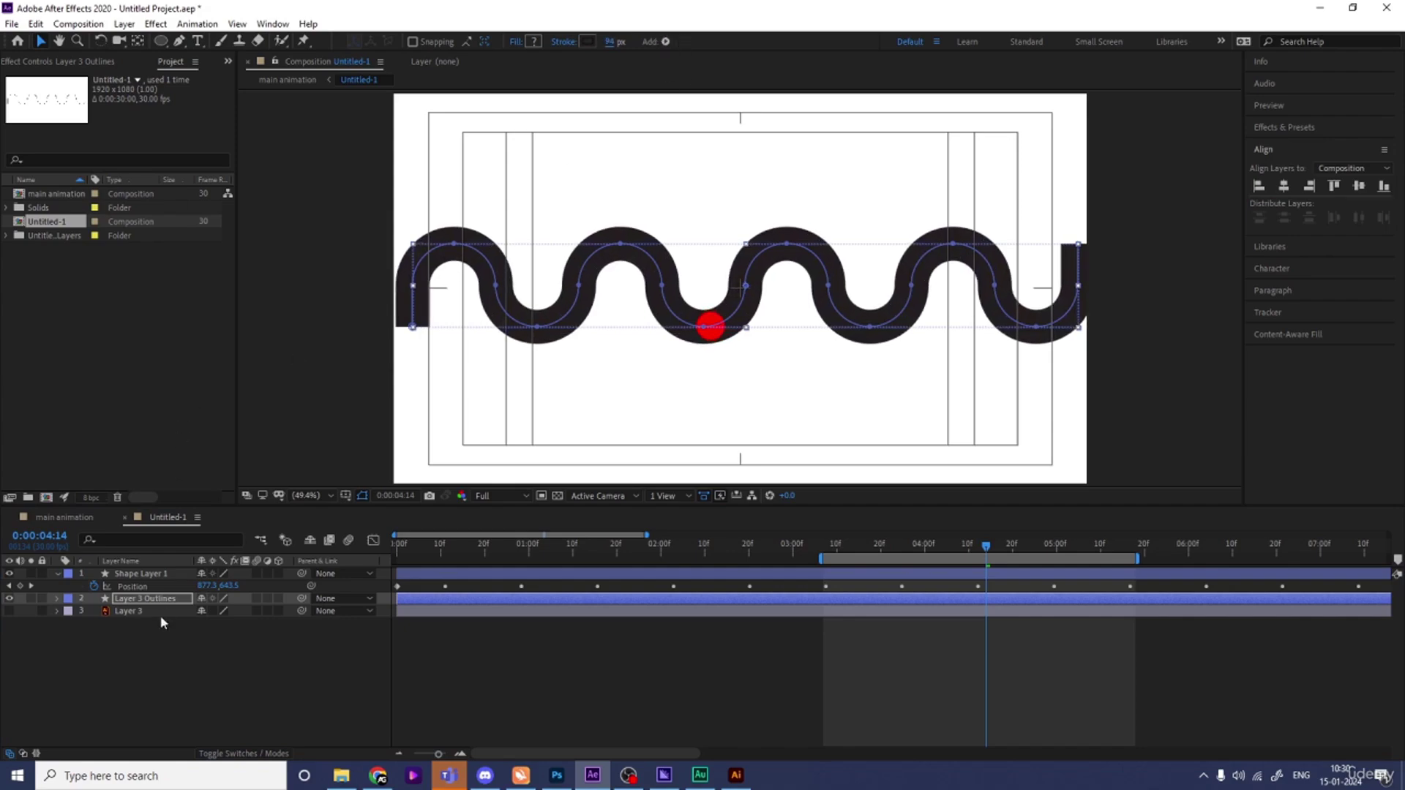
click(163, 644)
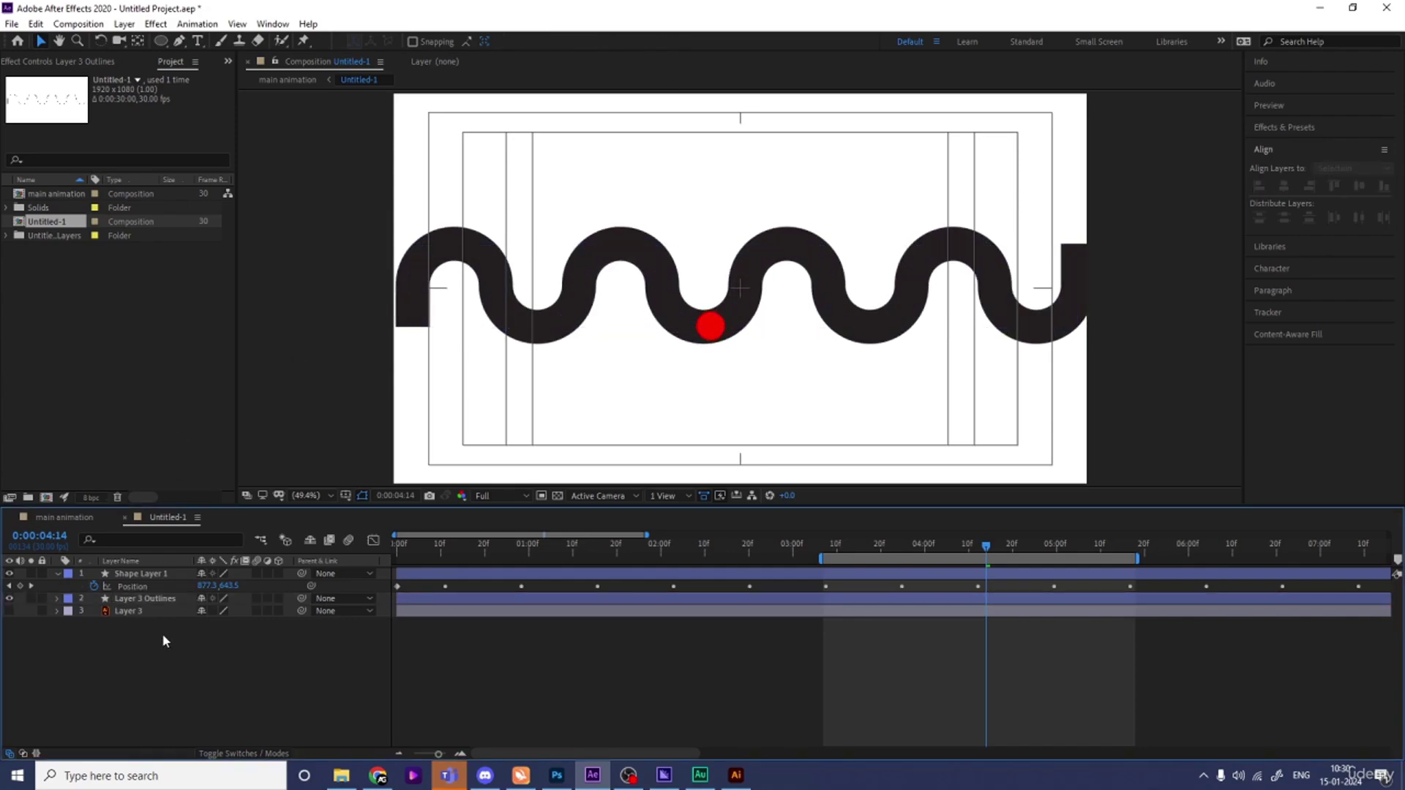
Create an orange FF7E00 solid and place it directly below Layer 3 Outlines as the background
key(ctrl+y)
click(312, 466)
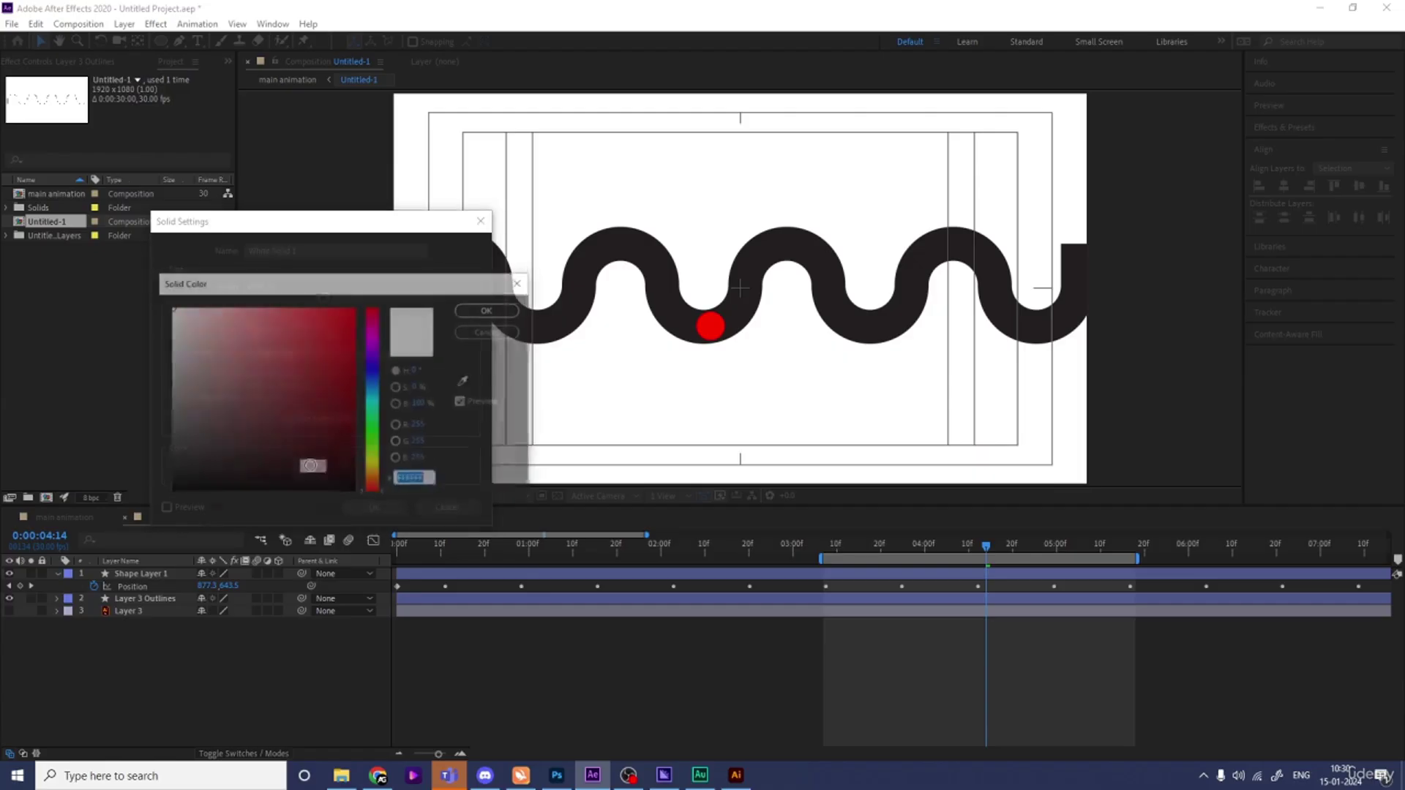
text(FF6600)
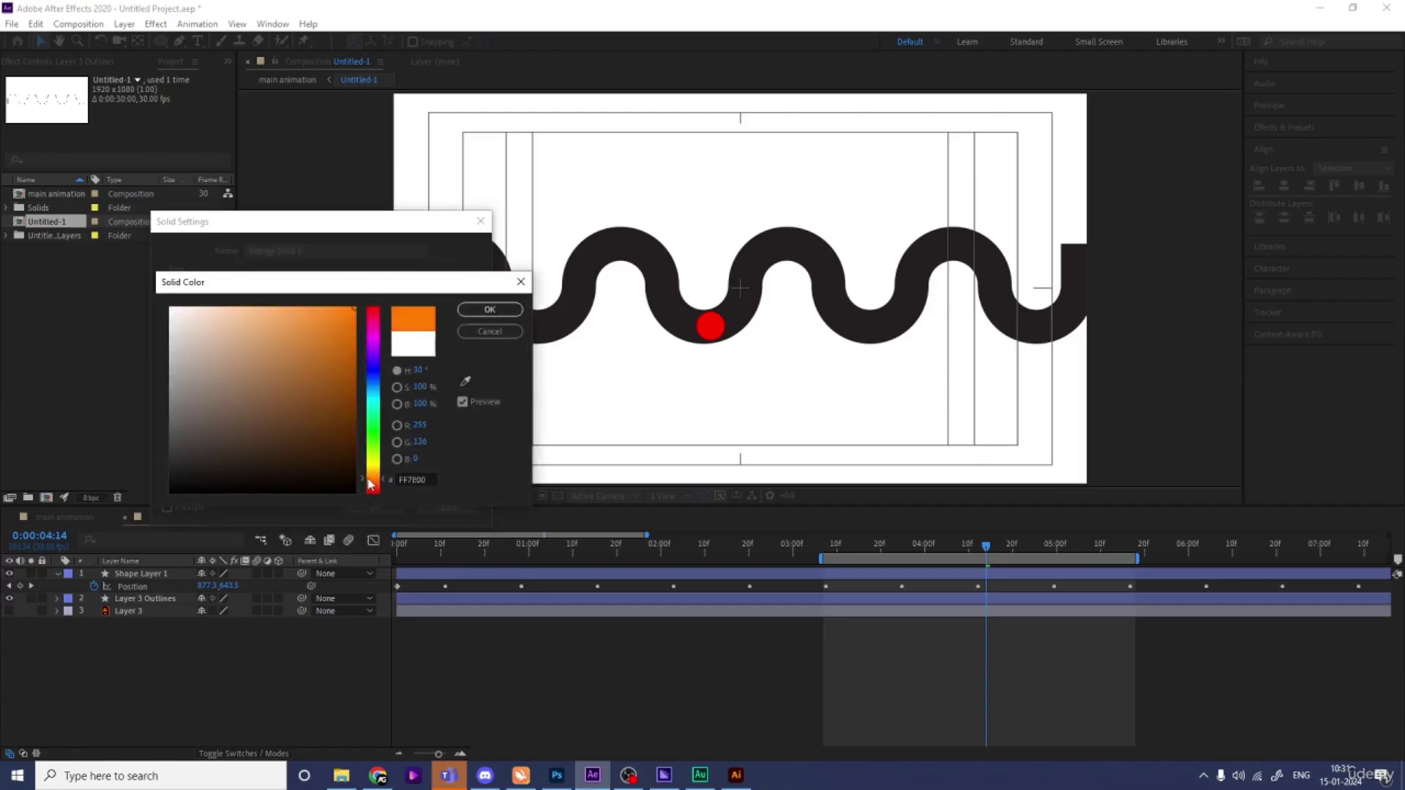
key(Return)
key(Return)
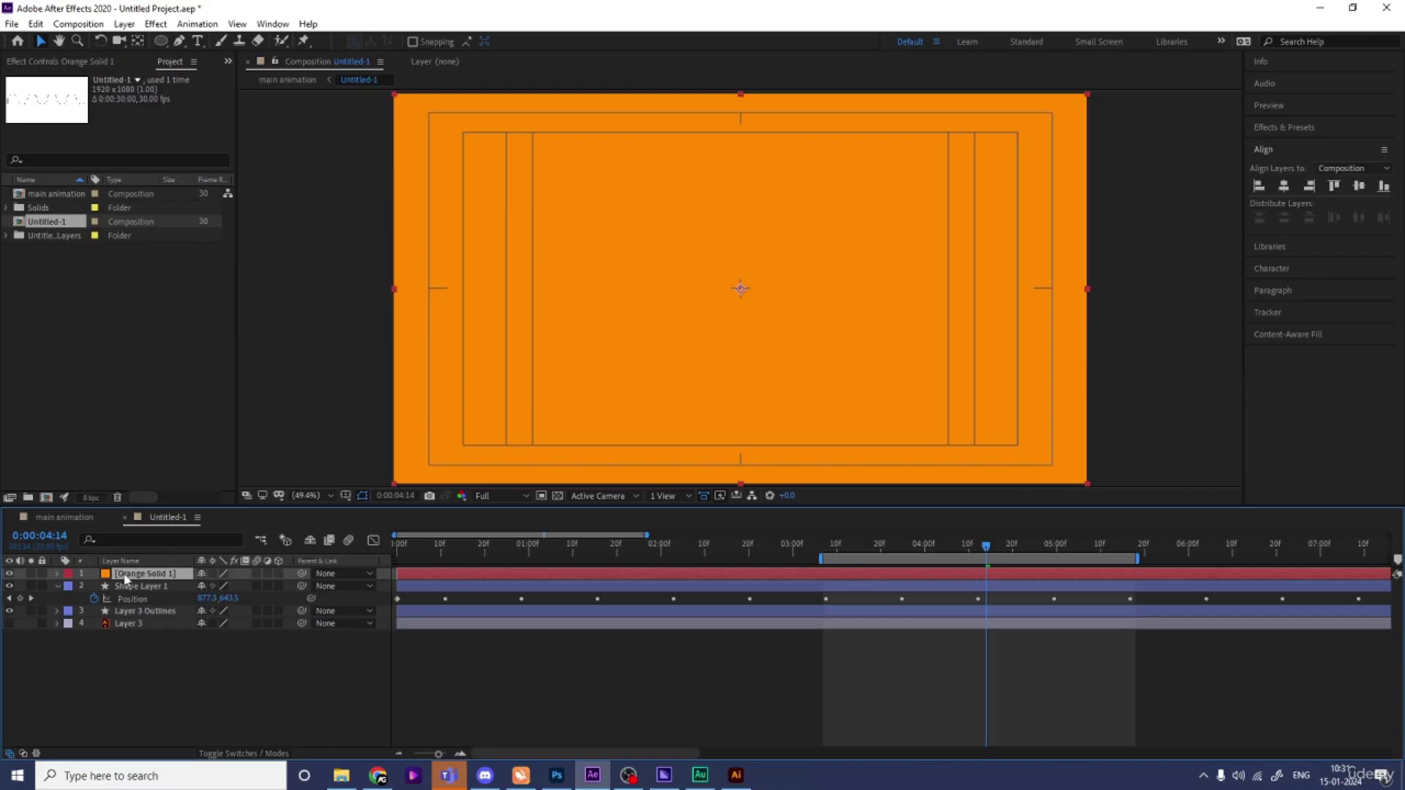
drag(125, 579, 157, 616)
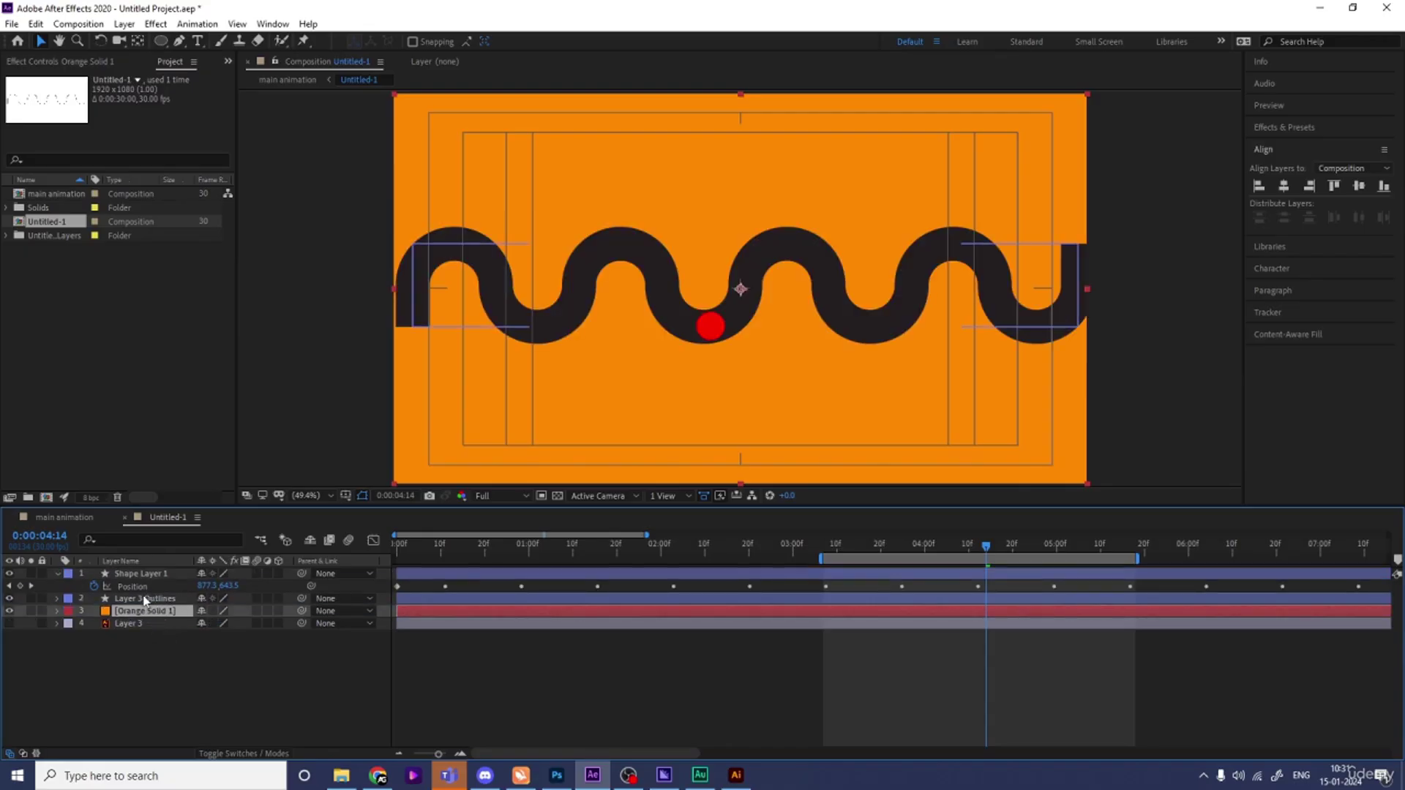
Change the stroke colour of Layer 3 Outlines to golden yellow, about FFBB19
click(145, 599)
click(588, 42)
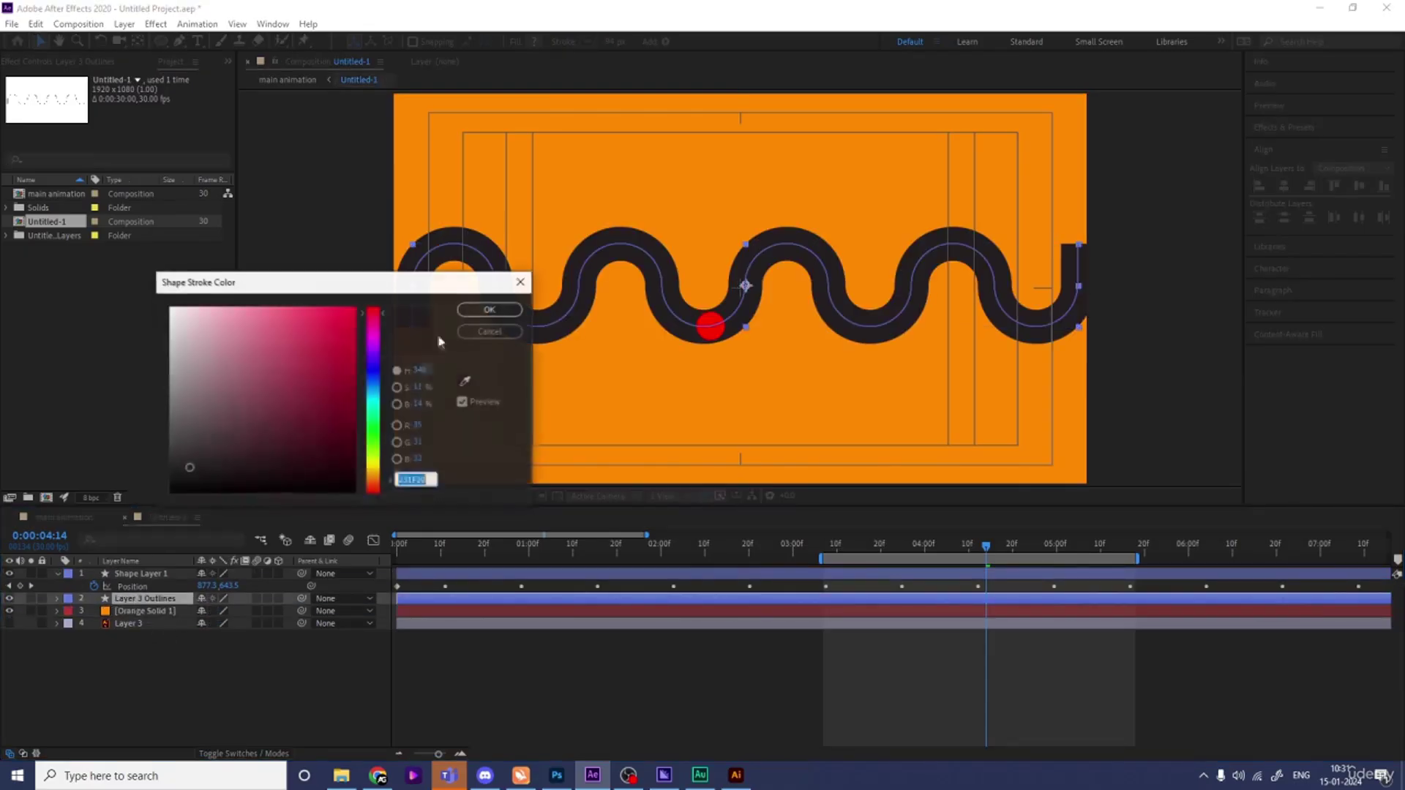
click(372, 481)
drag(339, 417, 318, 292)
drag(374, 481, 369, 474)
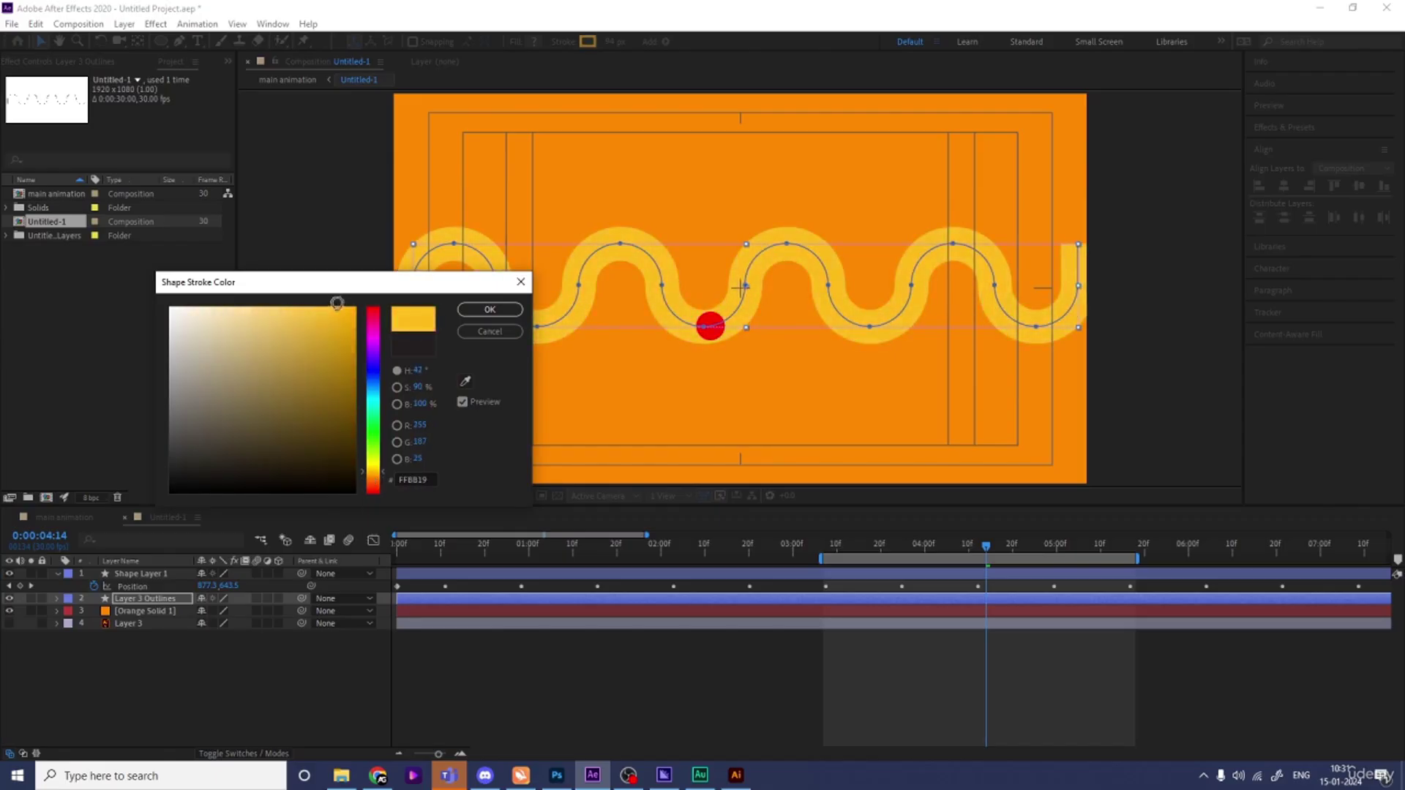
key(Return)
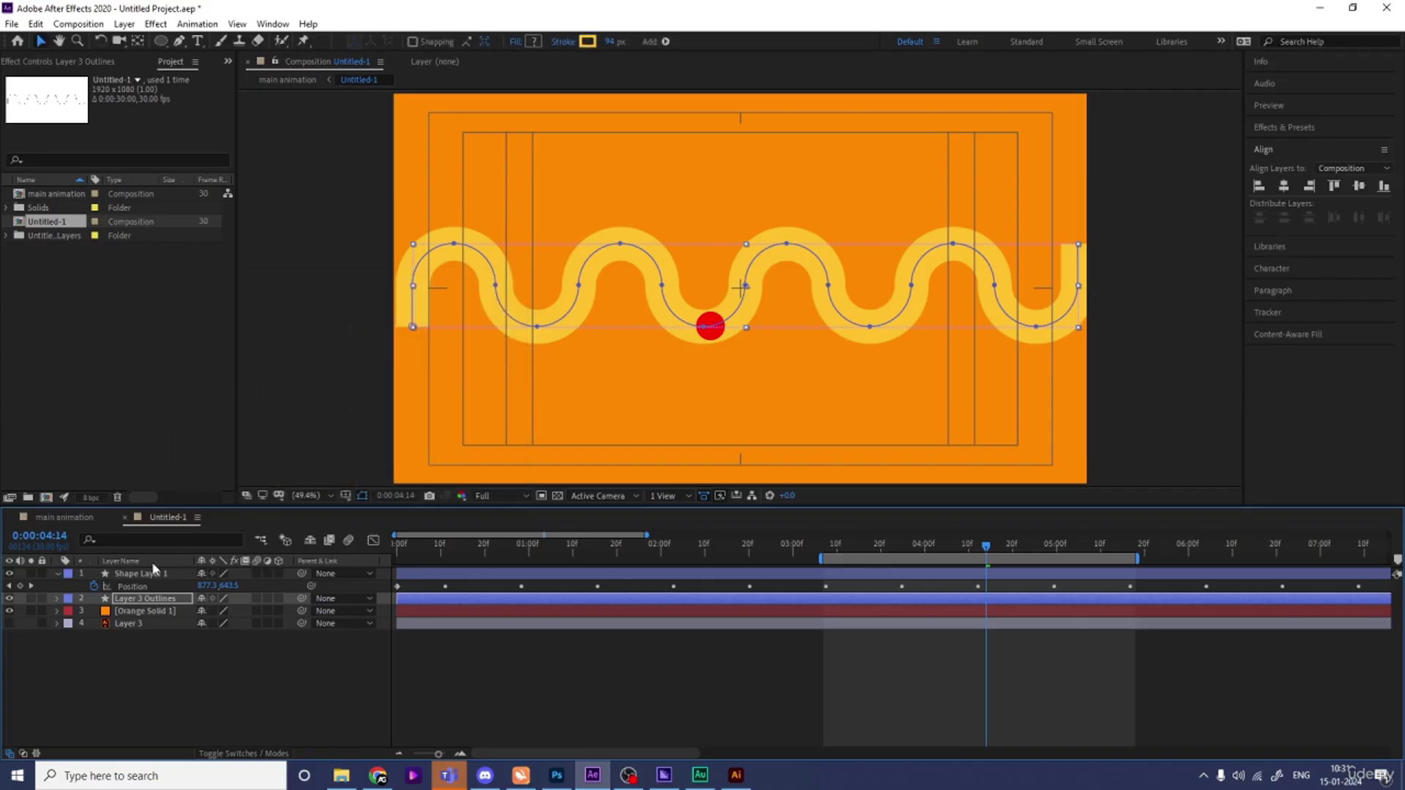
Change the fill colour of the circle on Shape Layer 1 to white
click(145, 564)
click(160, 575)
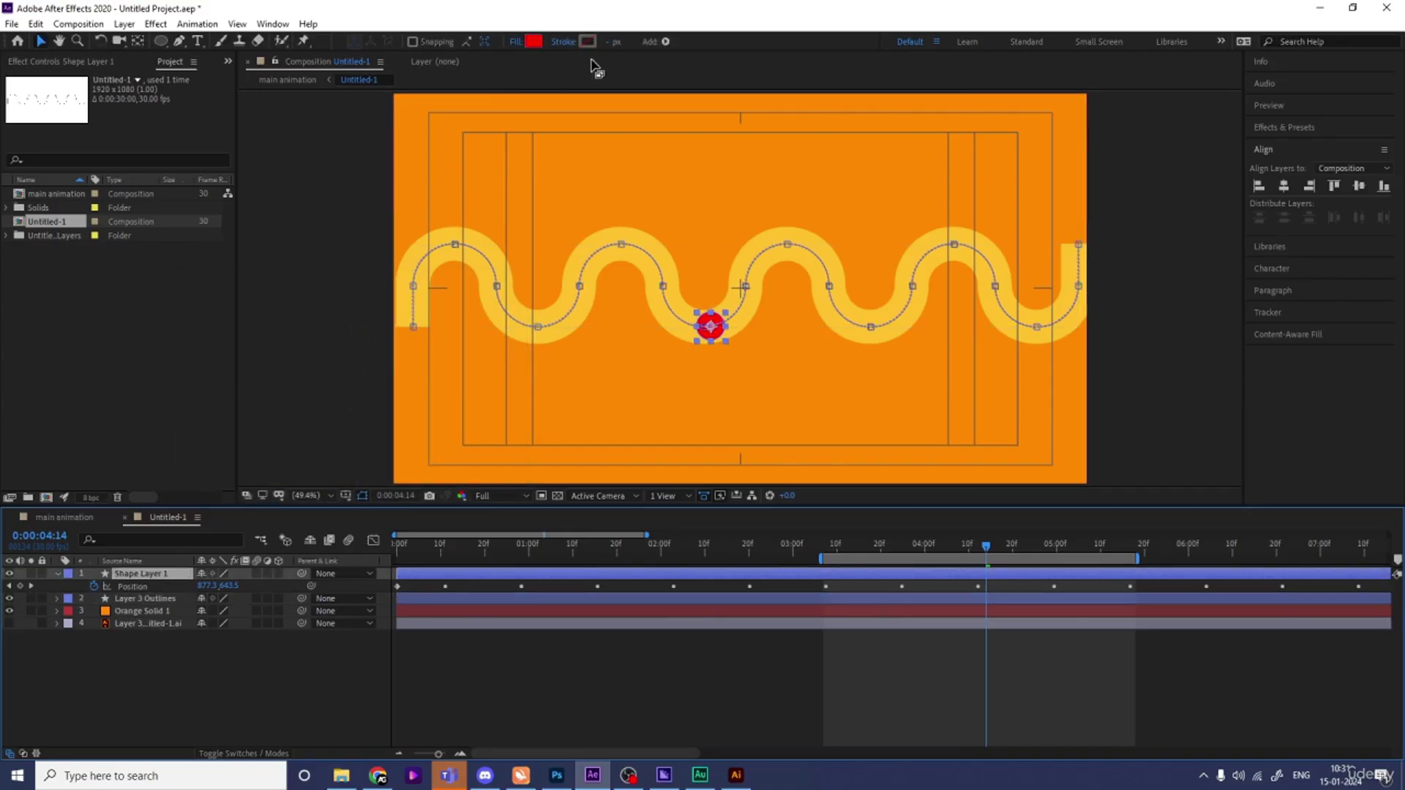
click(534, 42)
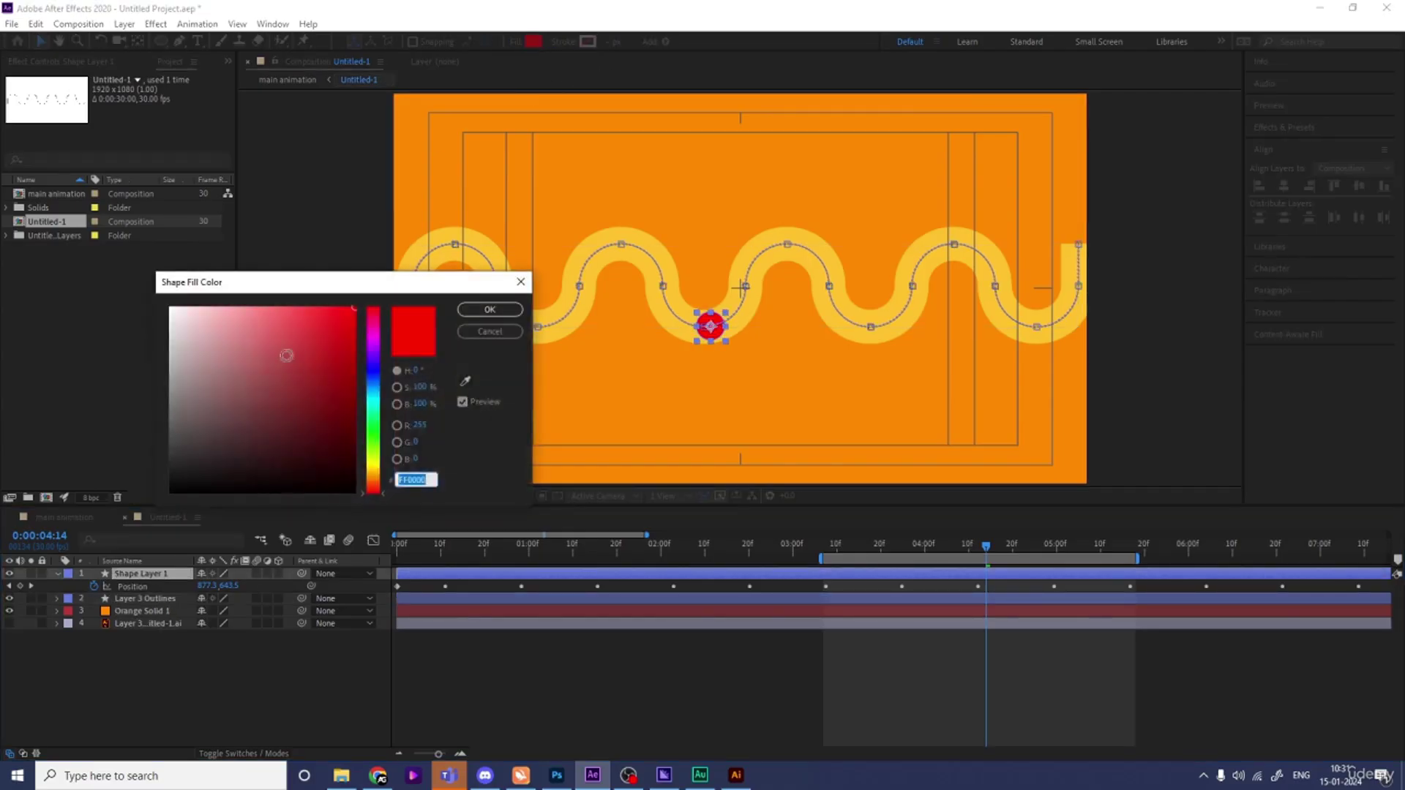
drag(285, 352, 65, 218)
key(Return)
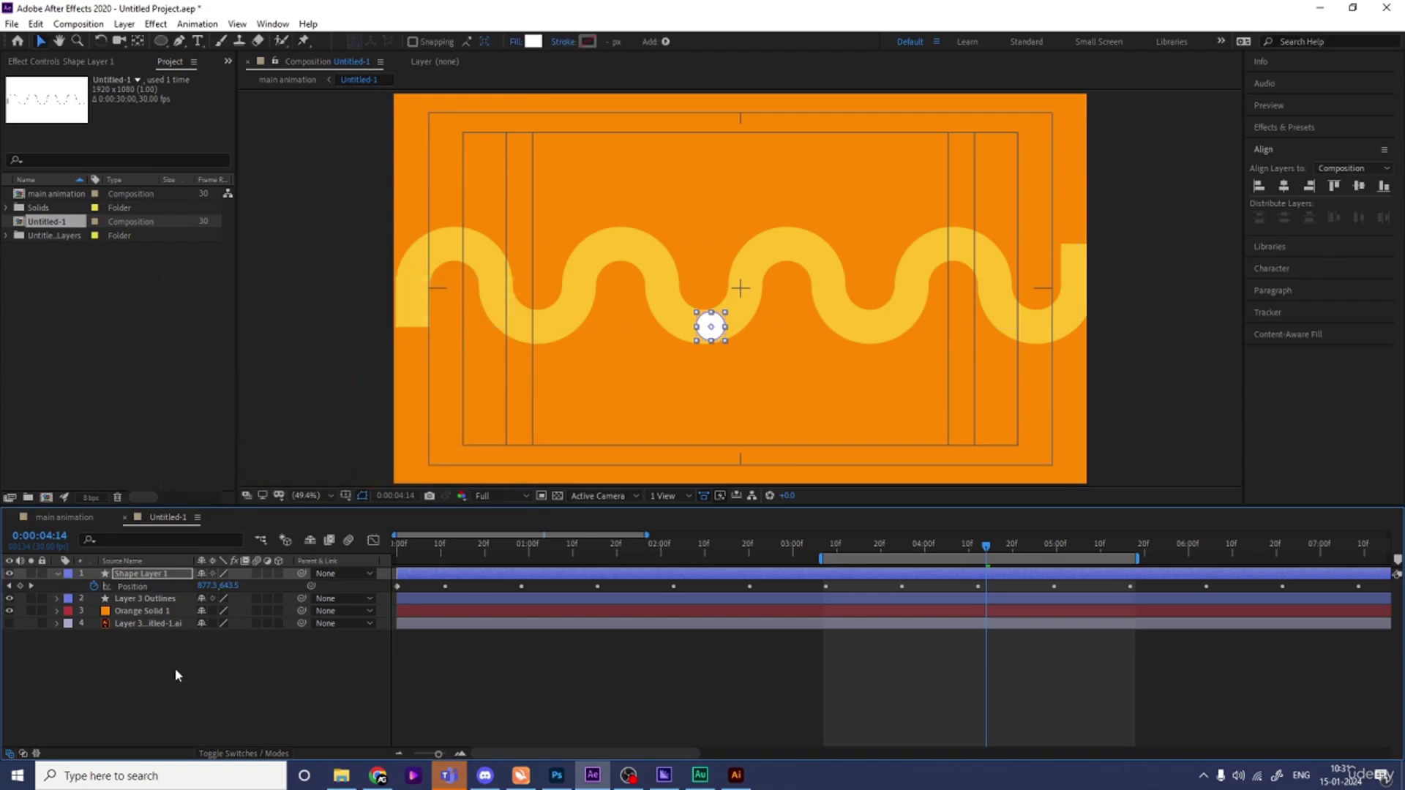
Set the stroke width of Layer 3 Outlines to 103 px
click(174, 669)
click(136, 600)
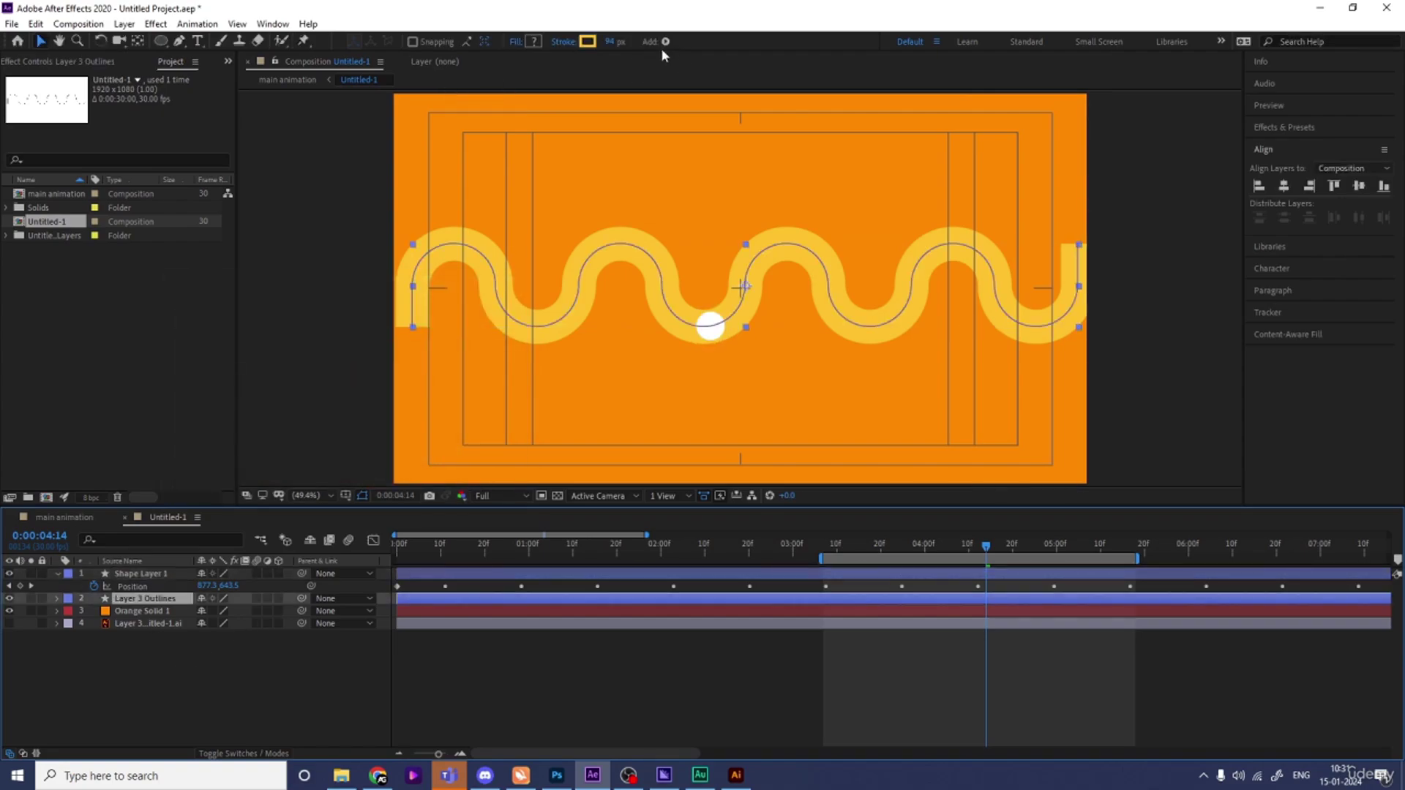
drag(614, 42, 621, 41)
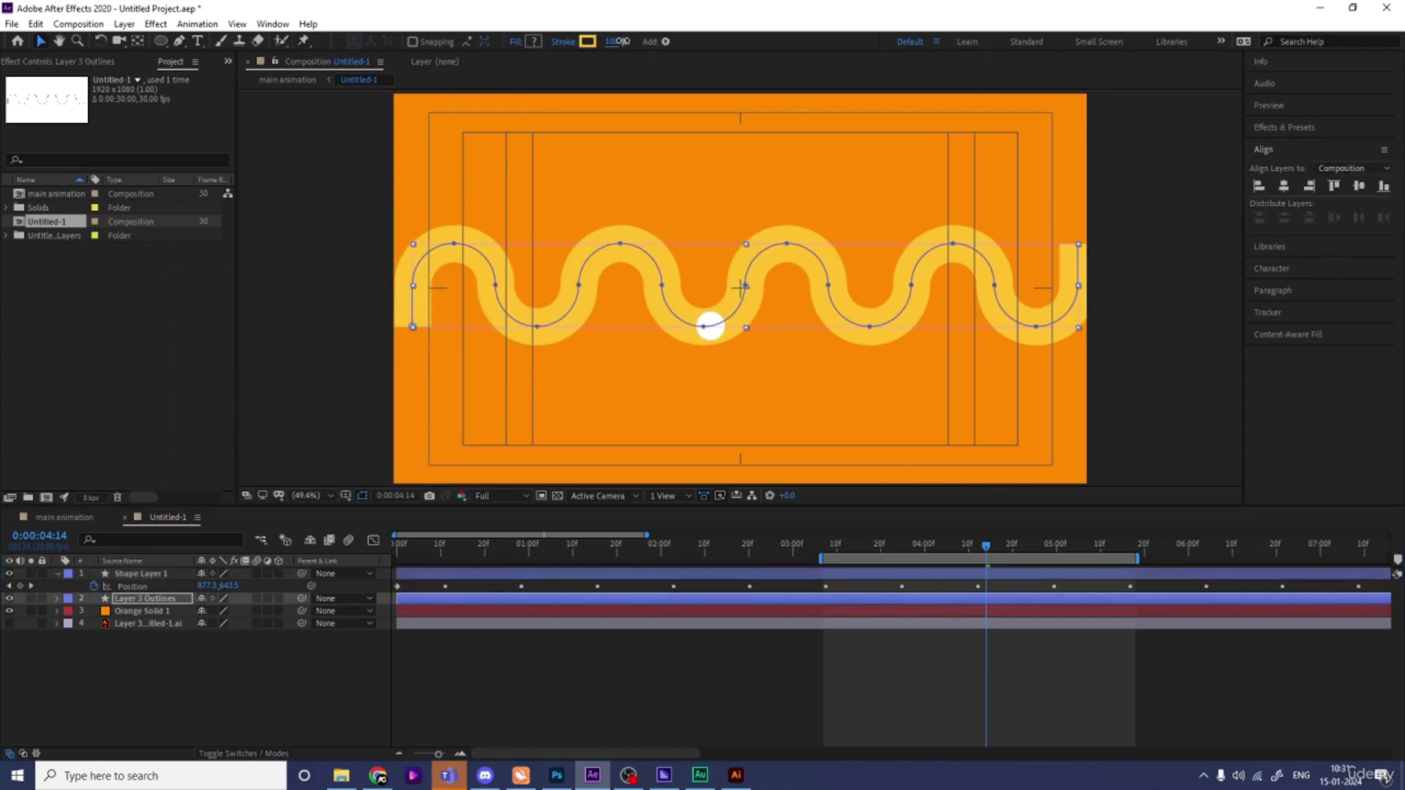
Check the main animation composition, return to the Untitled-1 composition and move the current time to 0:00:03:07
click(64, 517)
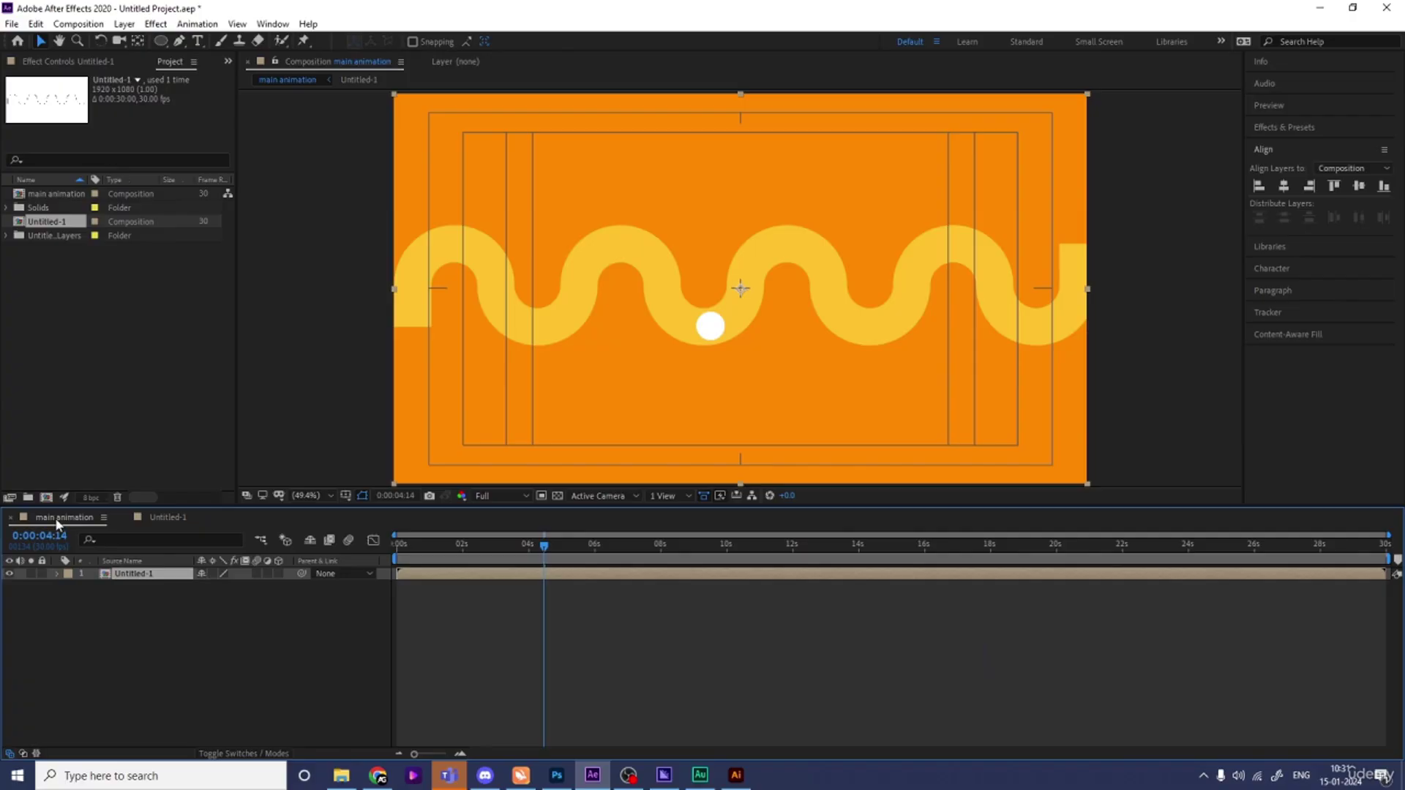
double_click(521, 575)
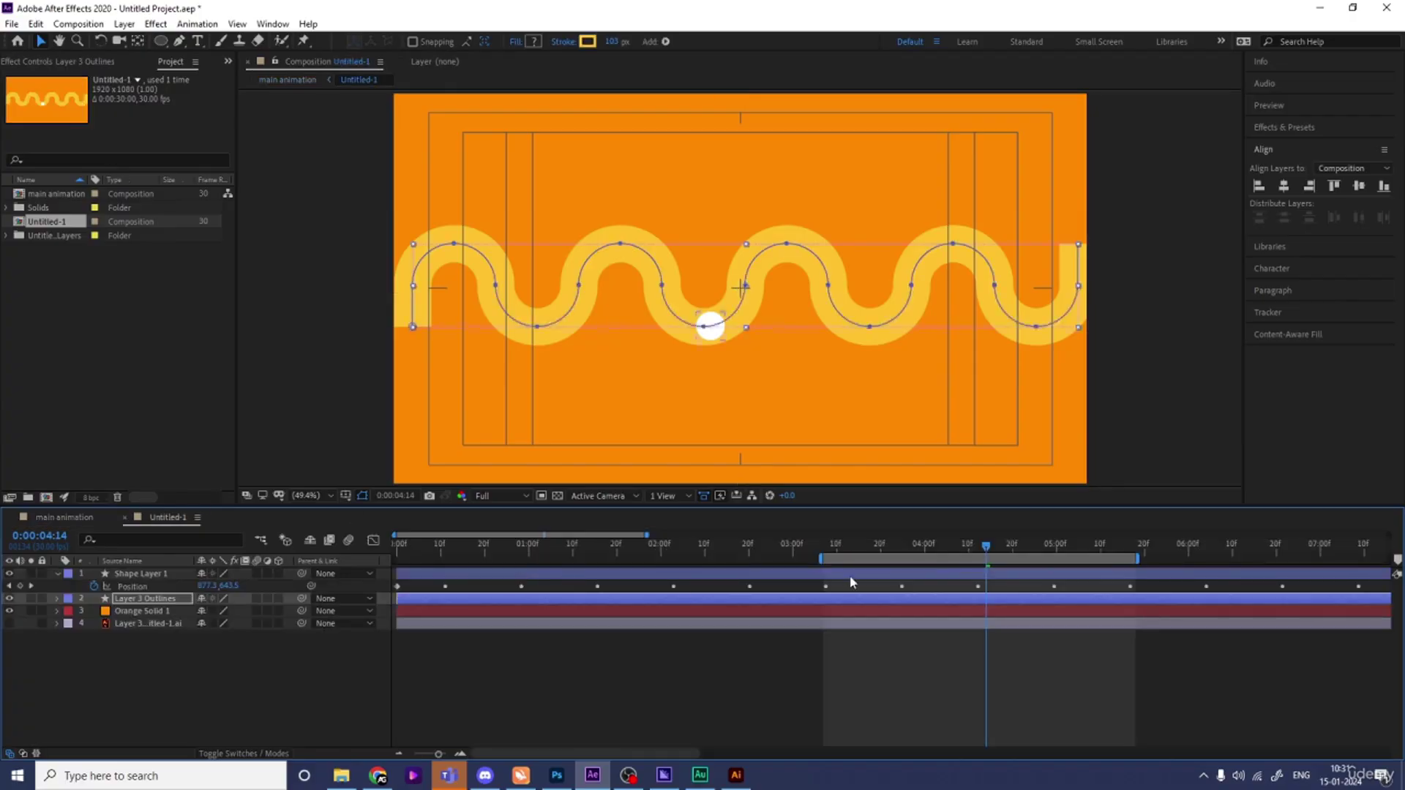
drag(832, 550, 825, 546)
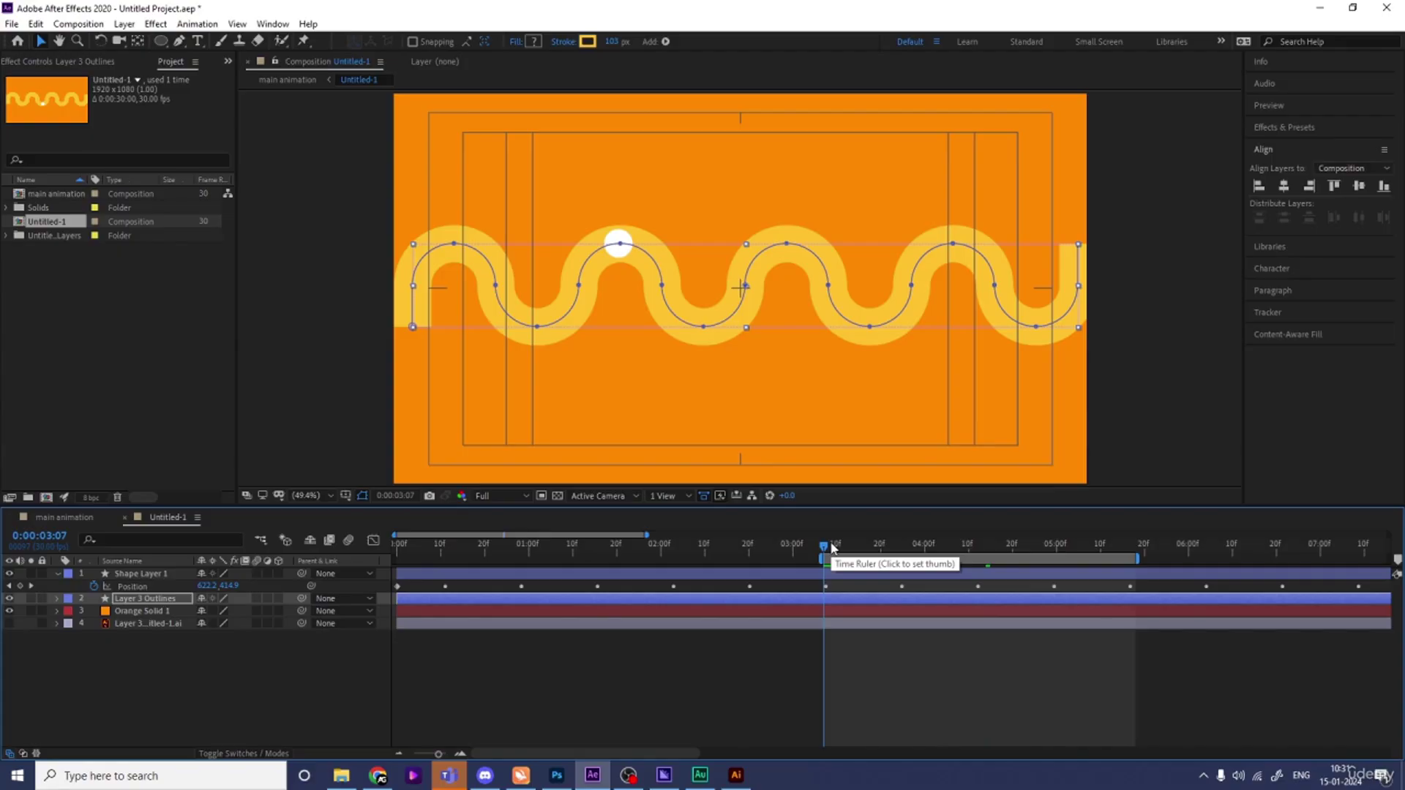
click(203, 681)
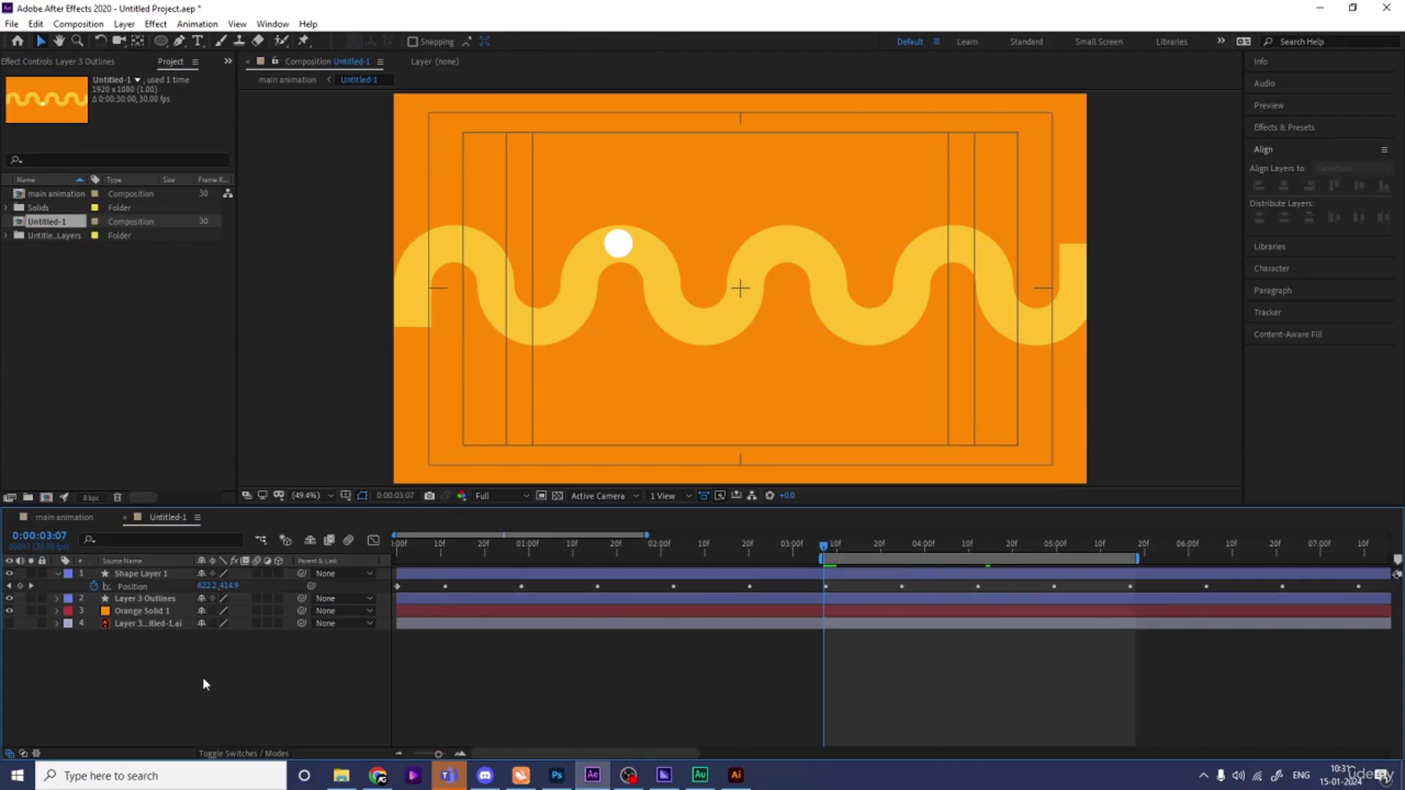
right_click(202, 676)
mouse_move(307, 522)
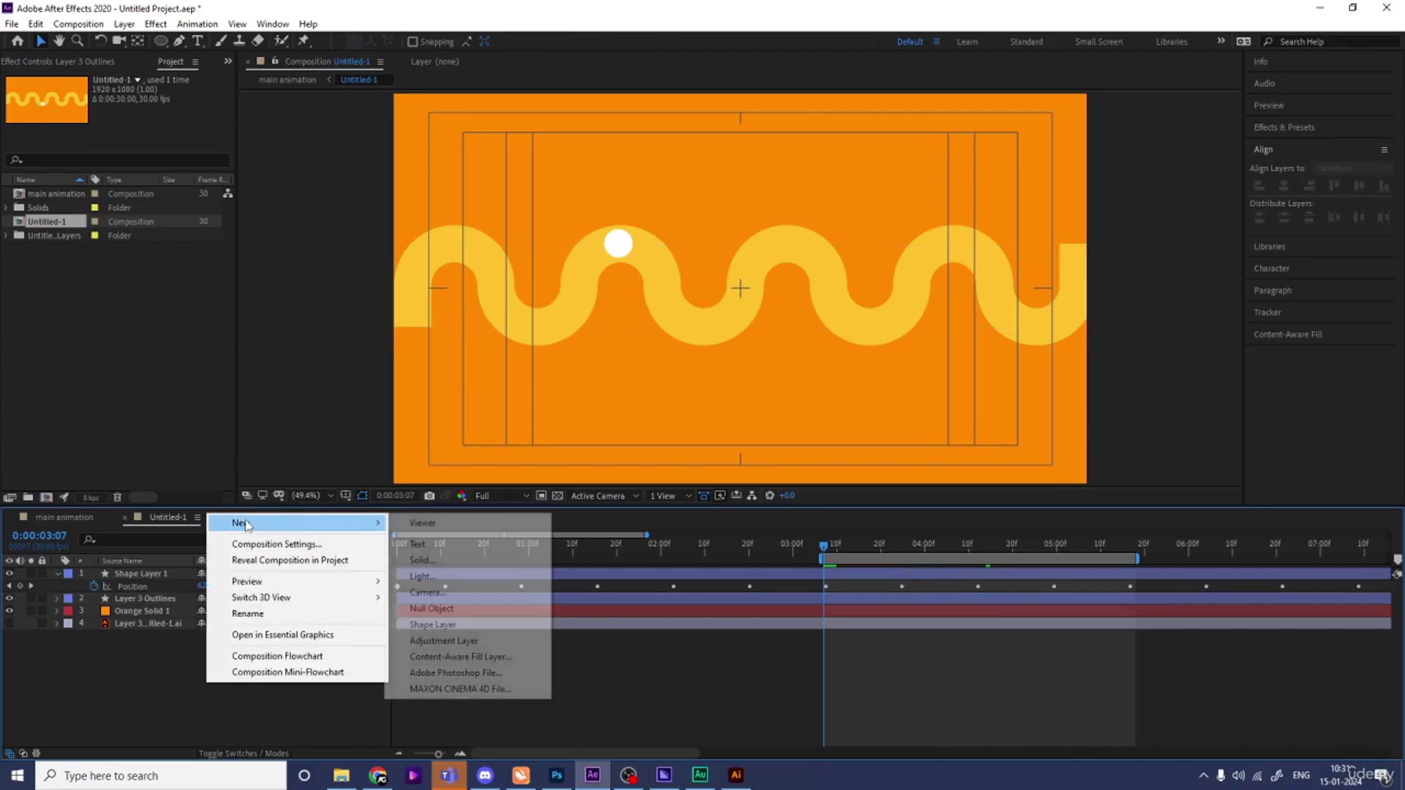
click(469, 622)
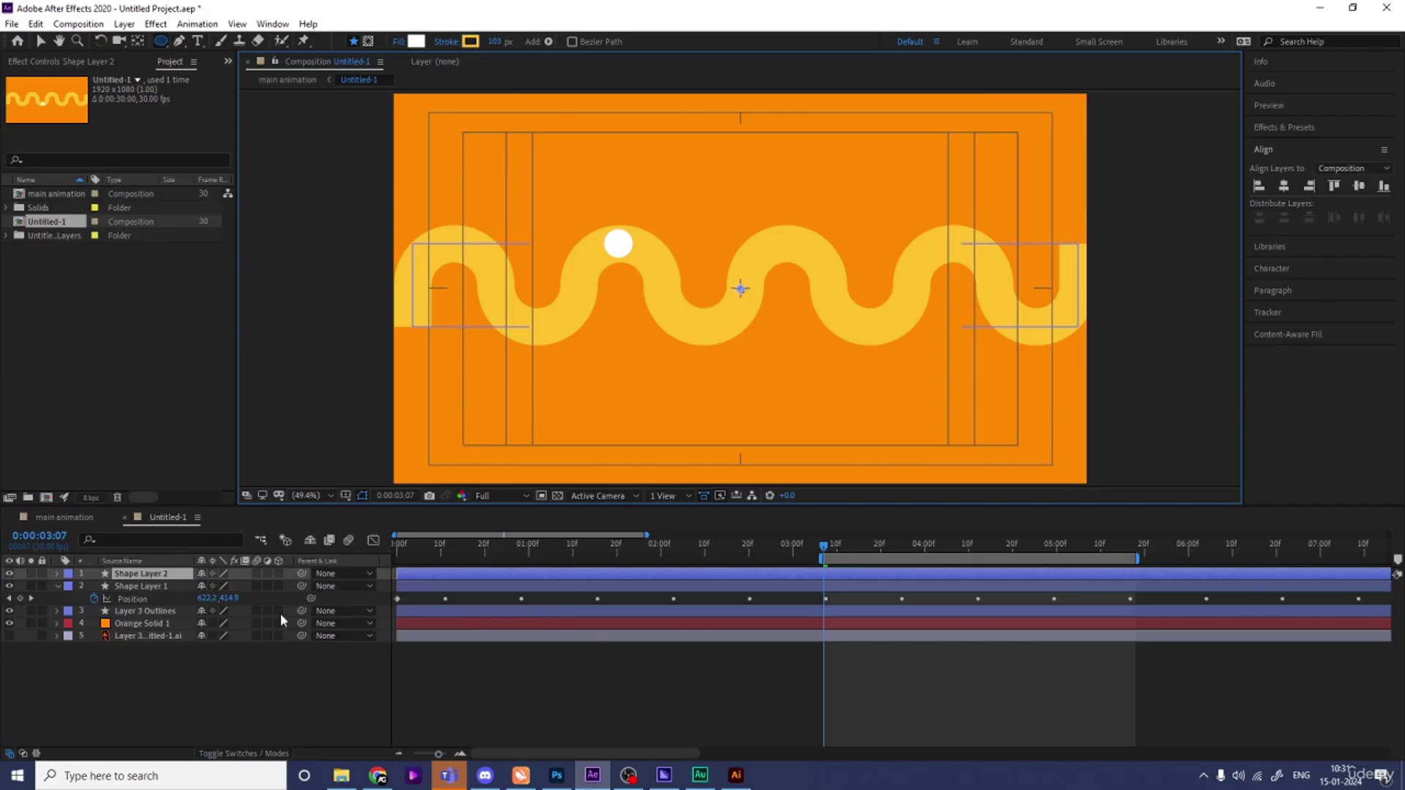
key(ctrl+z)
Add a new null object to the Untitled-1 composition
right_click(208, 672)
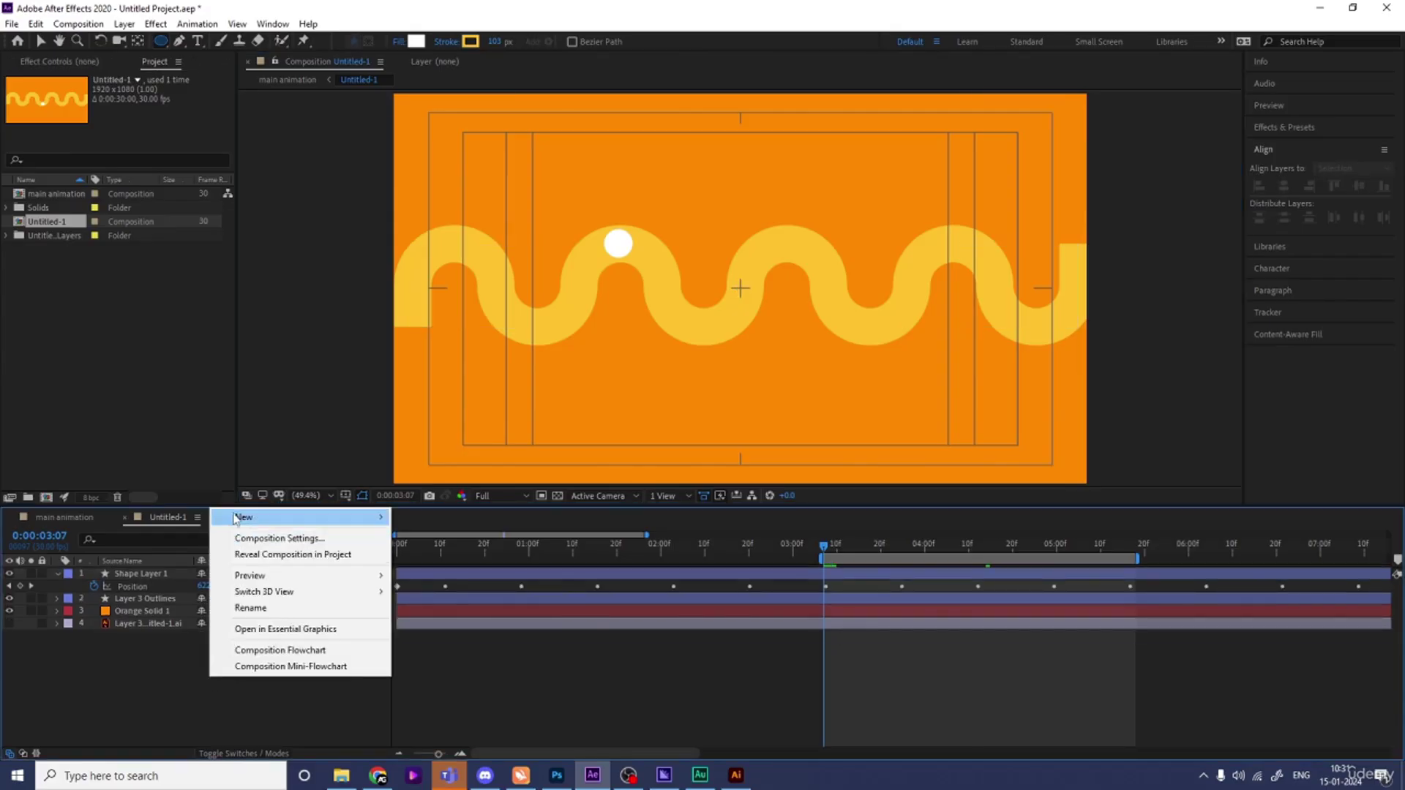
mouse_move(307, 516)
click(417, 604)
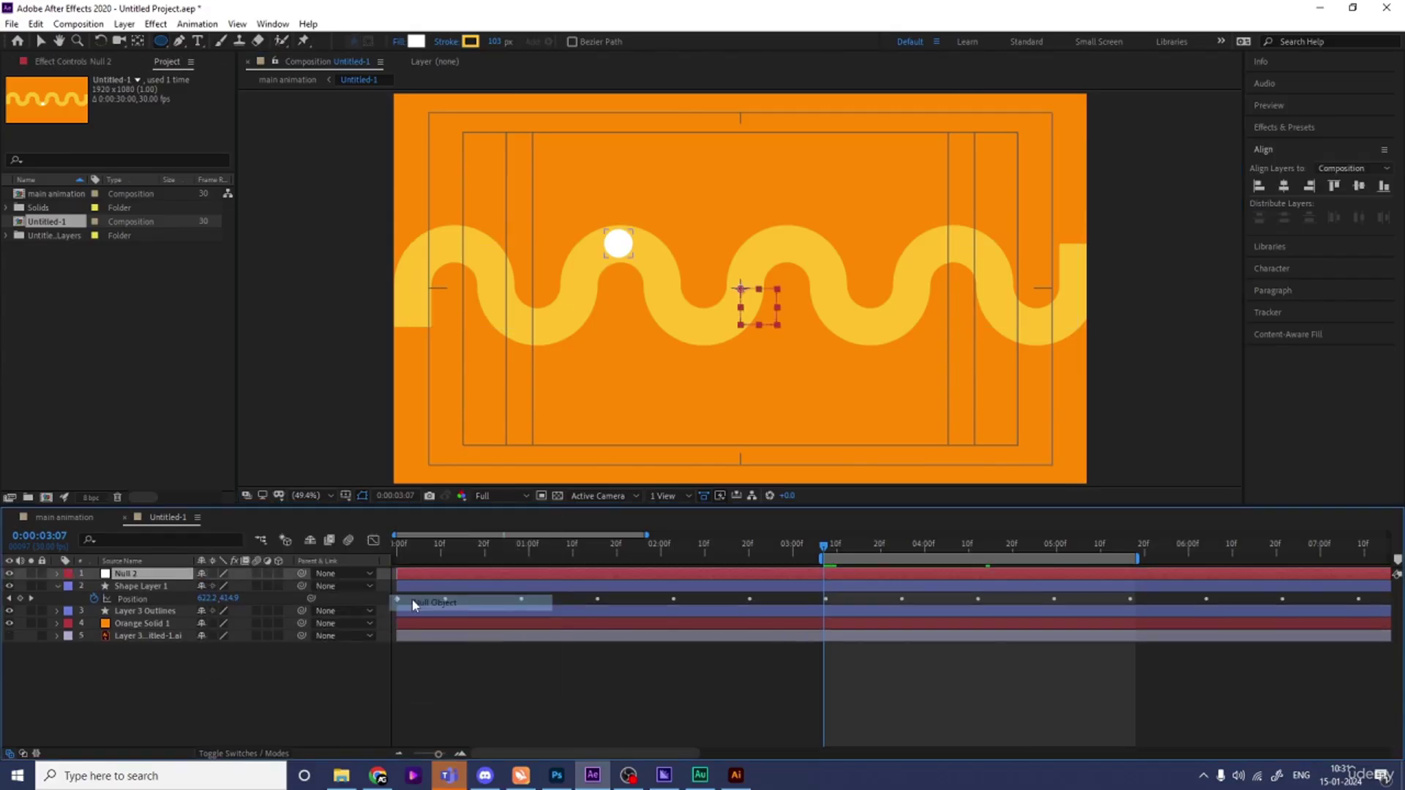
Parent both Shape Layer 1 and Layer 3 Outlines to the new null object
click(145, 612)
ctrl+click(130, 587)
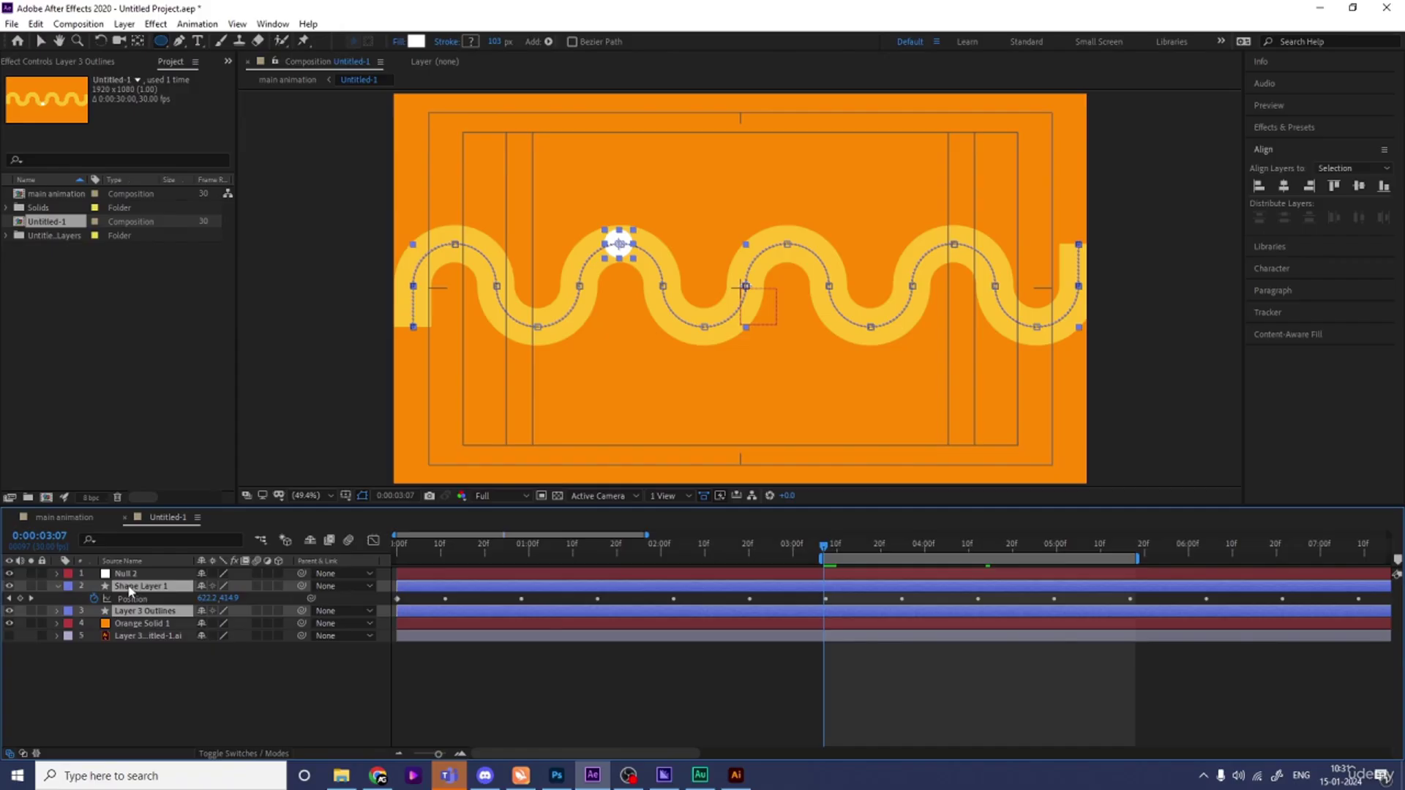
click(303, 583)
click(184, 586)
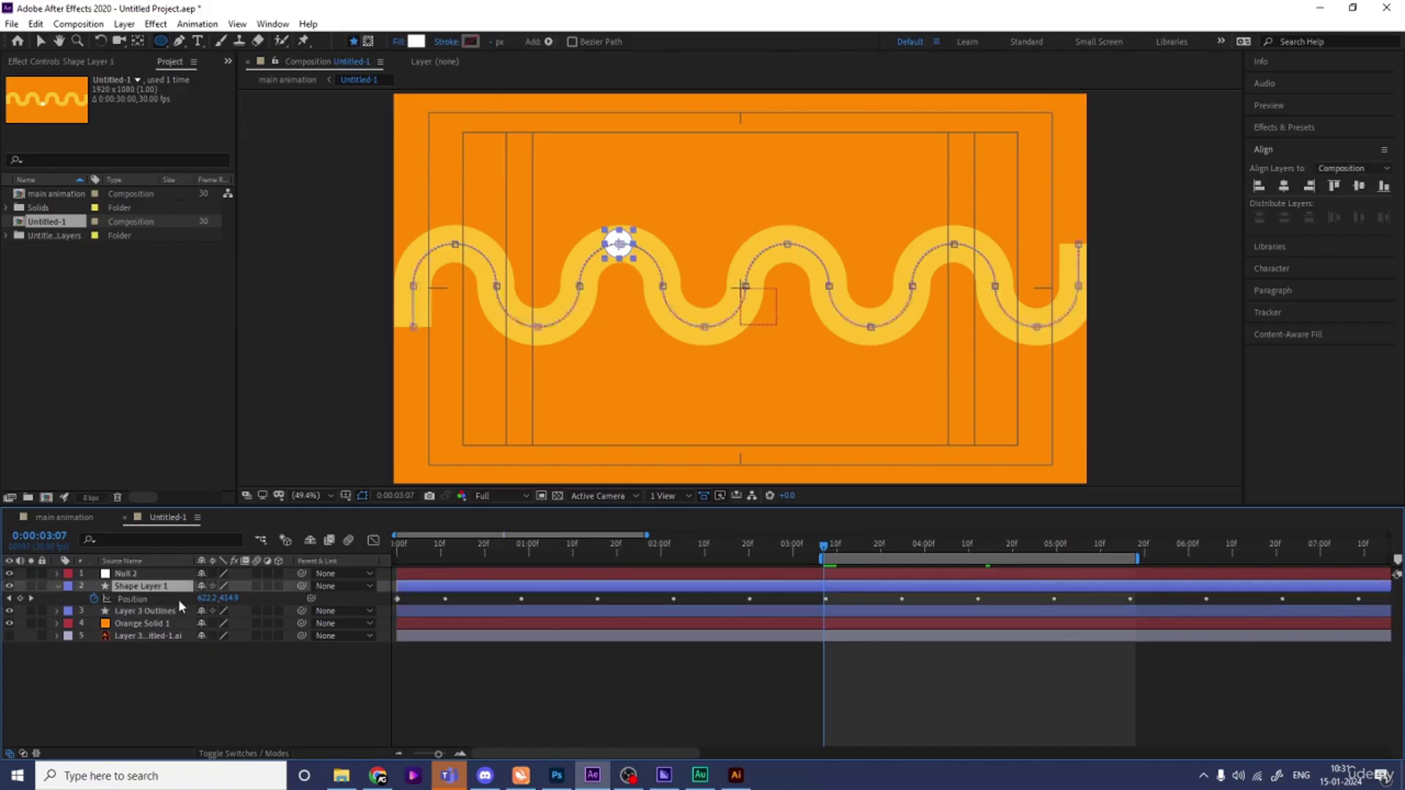
ctrl+click(174, 611)
click(295, 585)
click(144, 587)
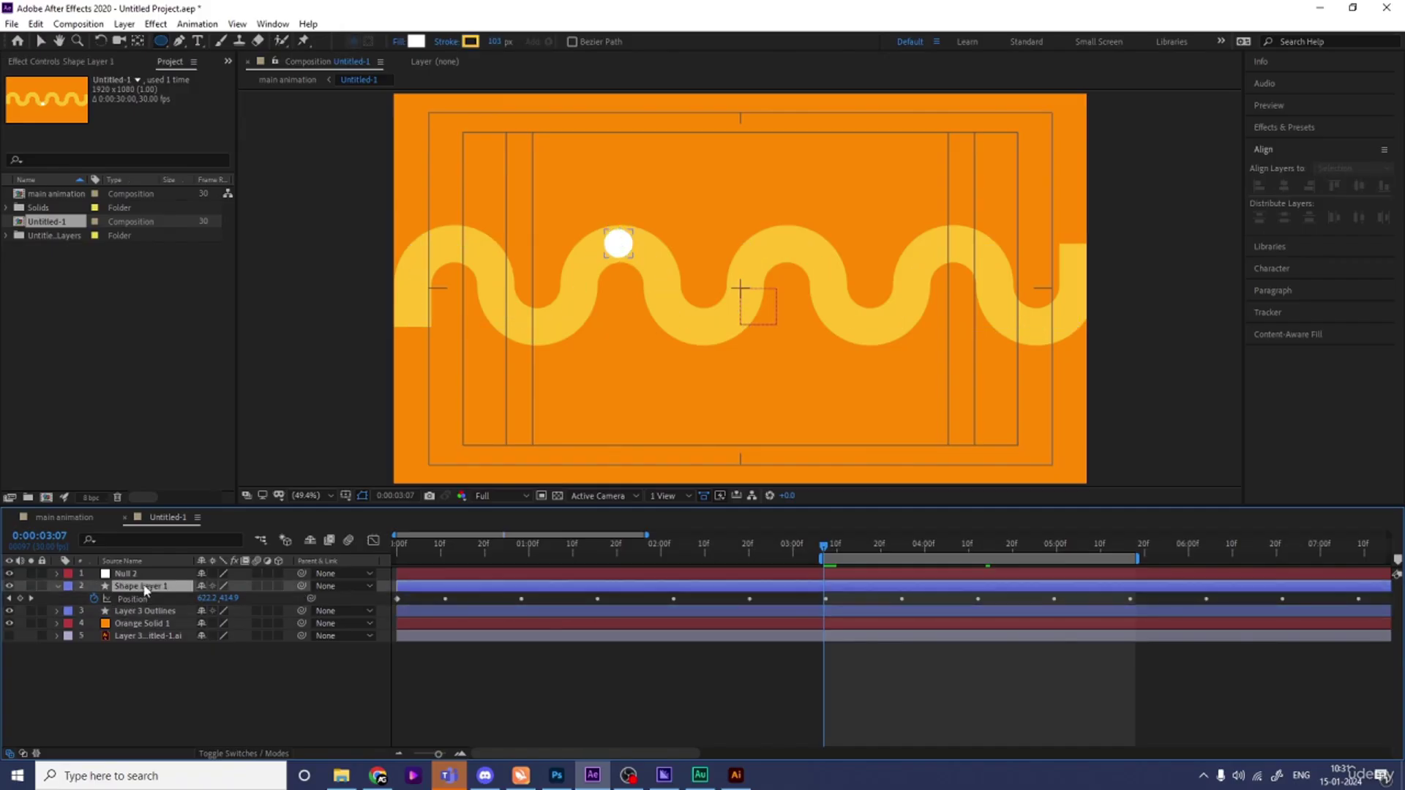
ctrl+click(146, 612)
key(Num_Lock)
key(minus)
drag(234, 581, 291, 587)
Scale the null object to 228% and shift it horizontally until the circle is centred in the frame
click(174, 575)
key(s)
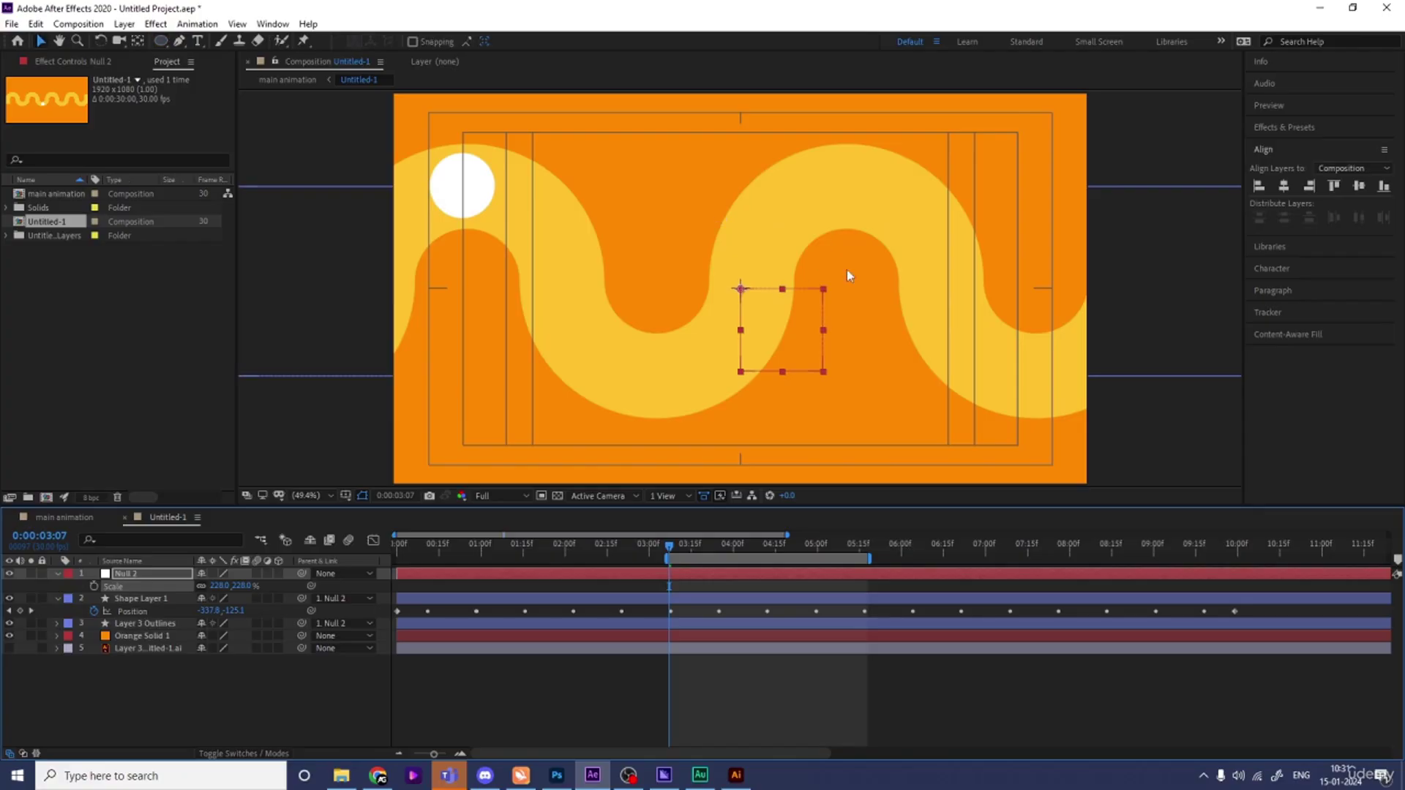
drag(787, 341, 1062, 342)
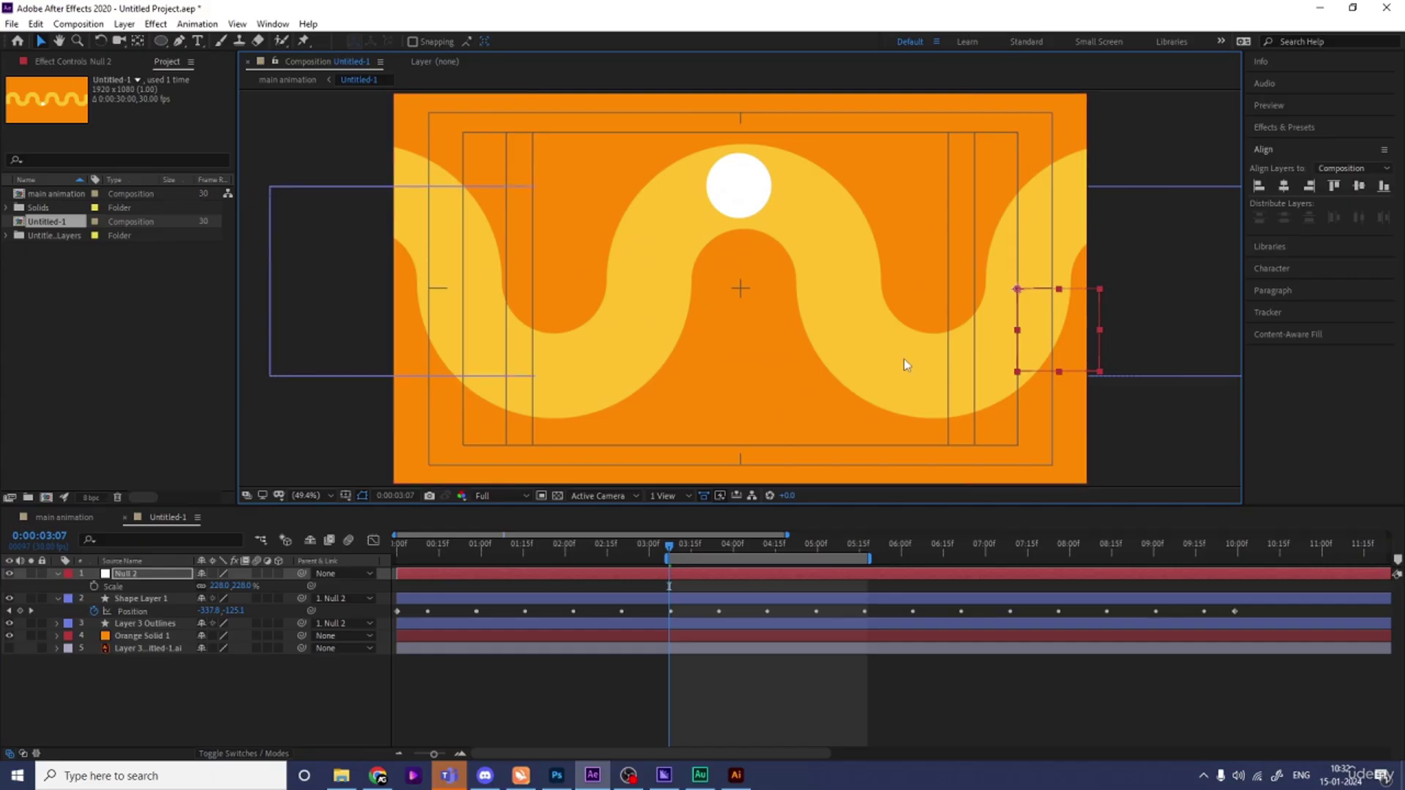
Show the rulers and add a horizontal guide just above the crest of the wavy path
click(485, 703)
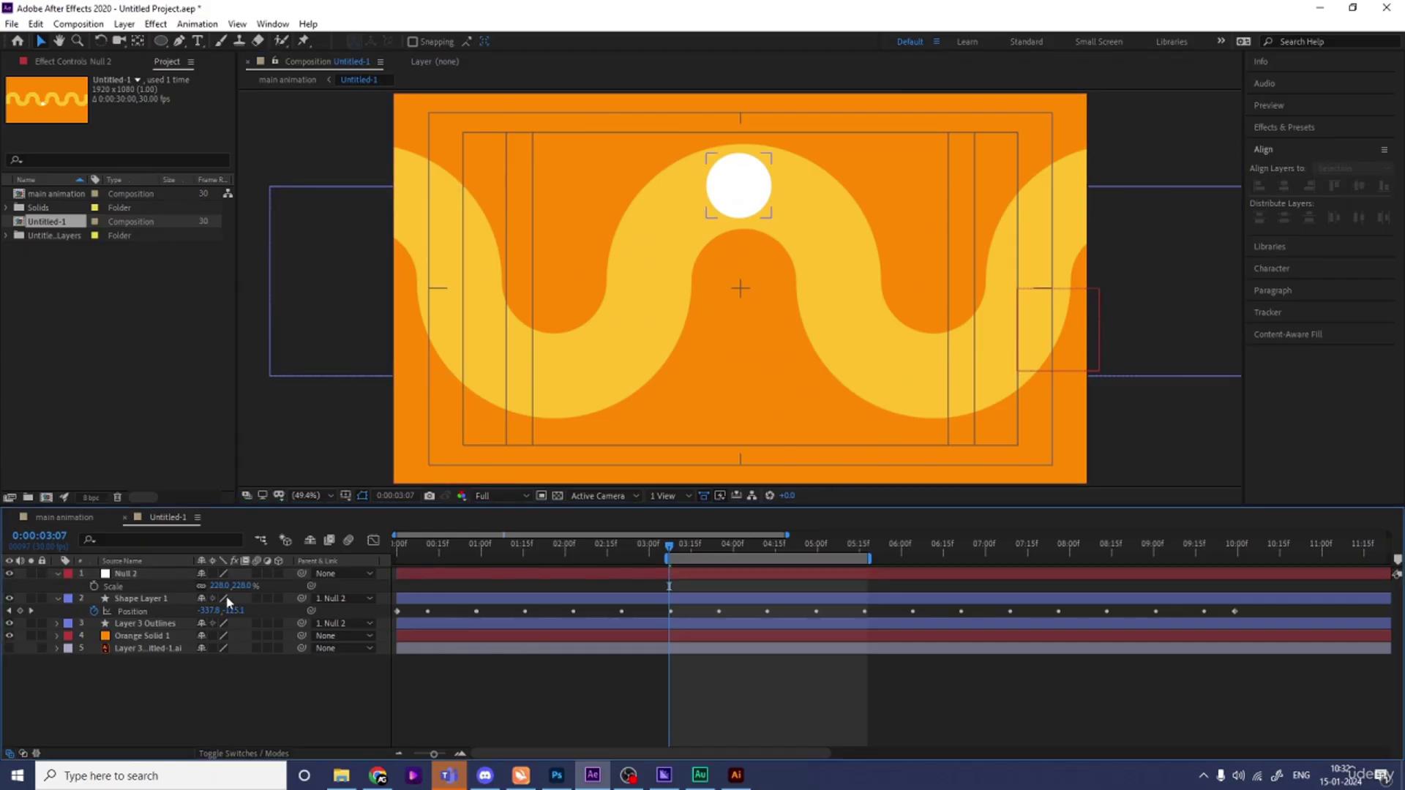
key(ctrl+r)
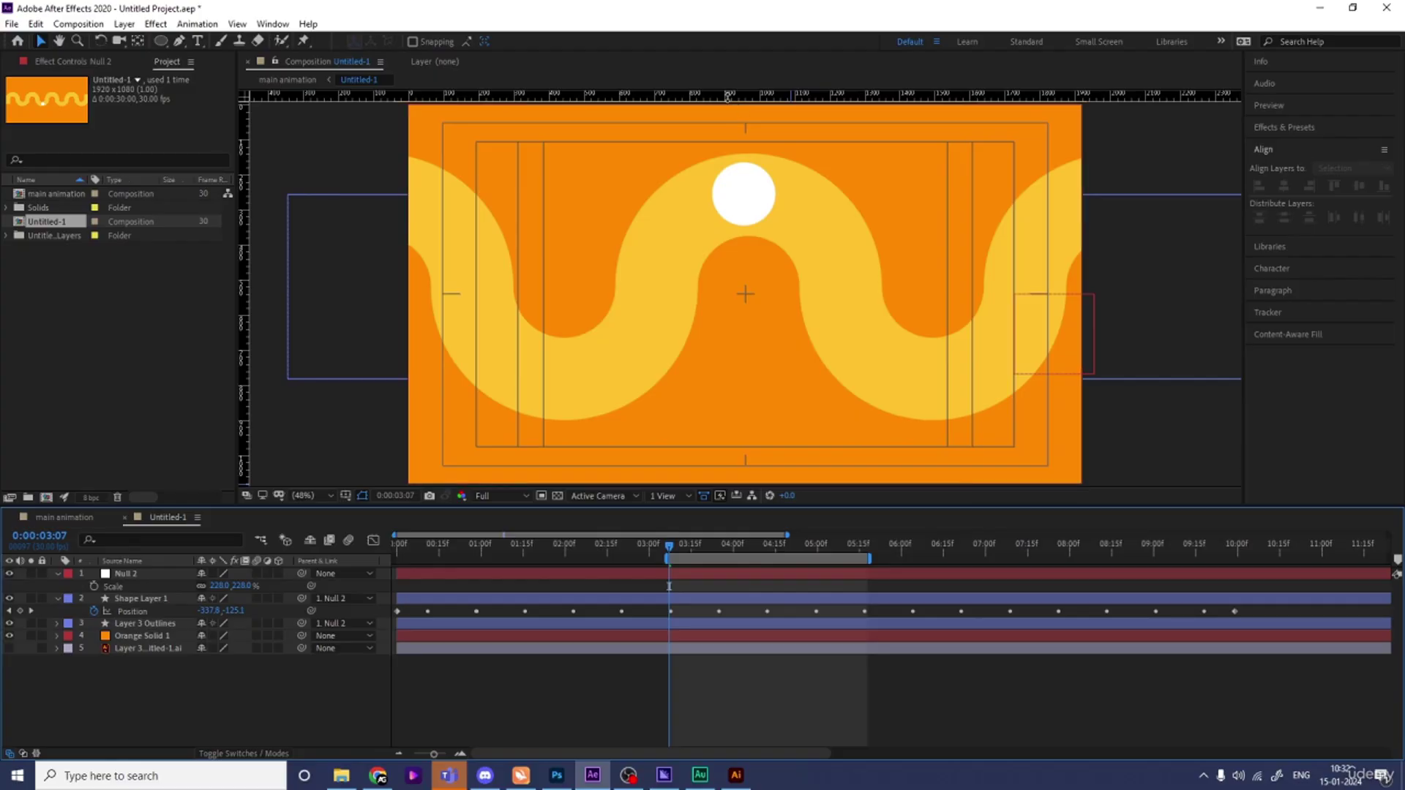
drag(728, 96, 755, 148)
key(equal)
key(equal)
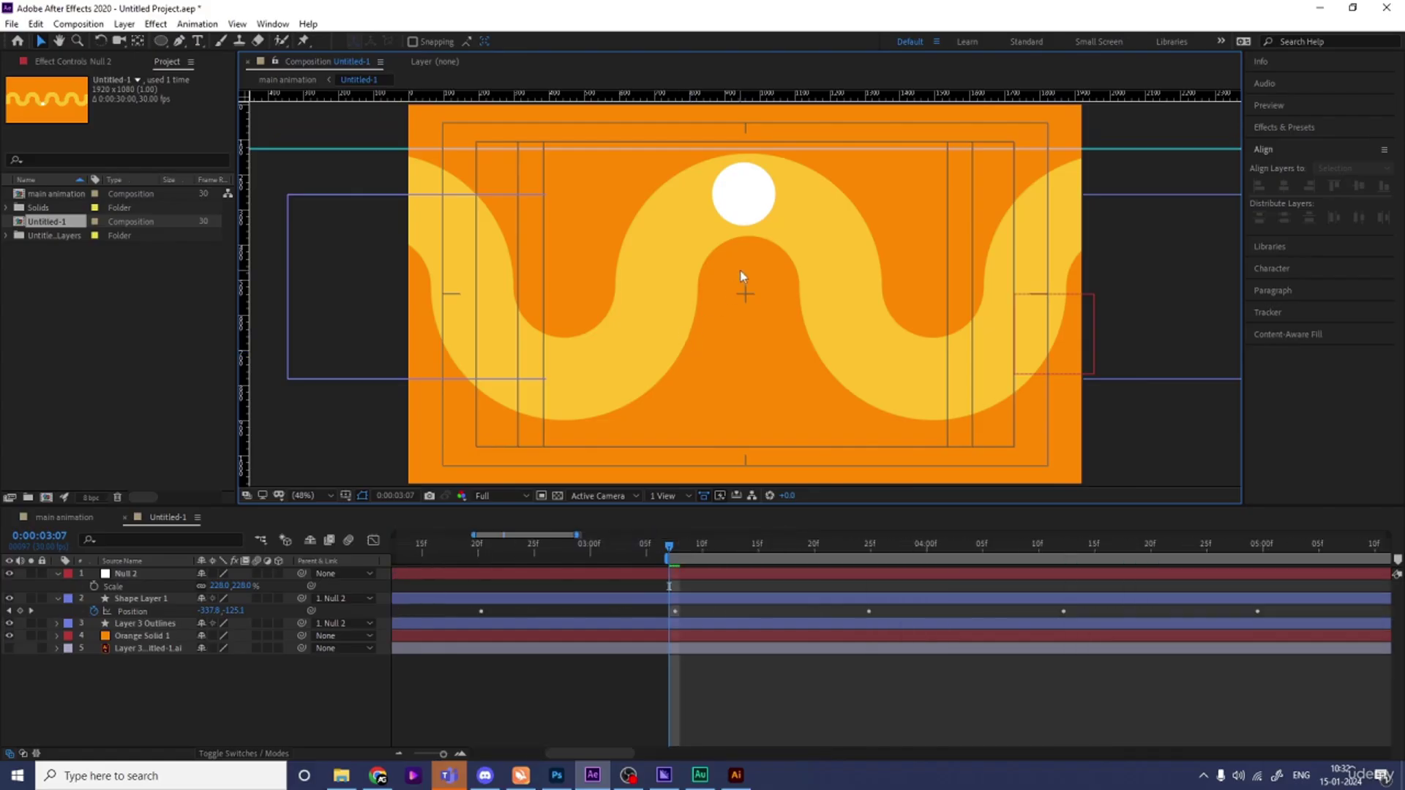
Remove the horizontal guide and add a vertical guide along the white circle's outer edge, at frame 0:00:03:07
drag(671, 550, 675, 548)
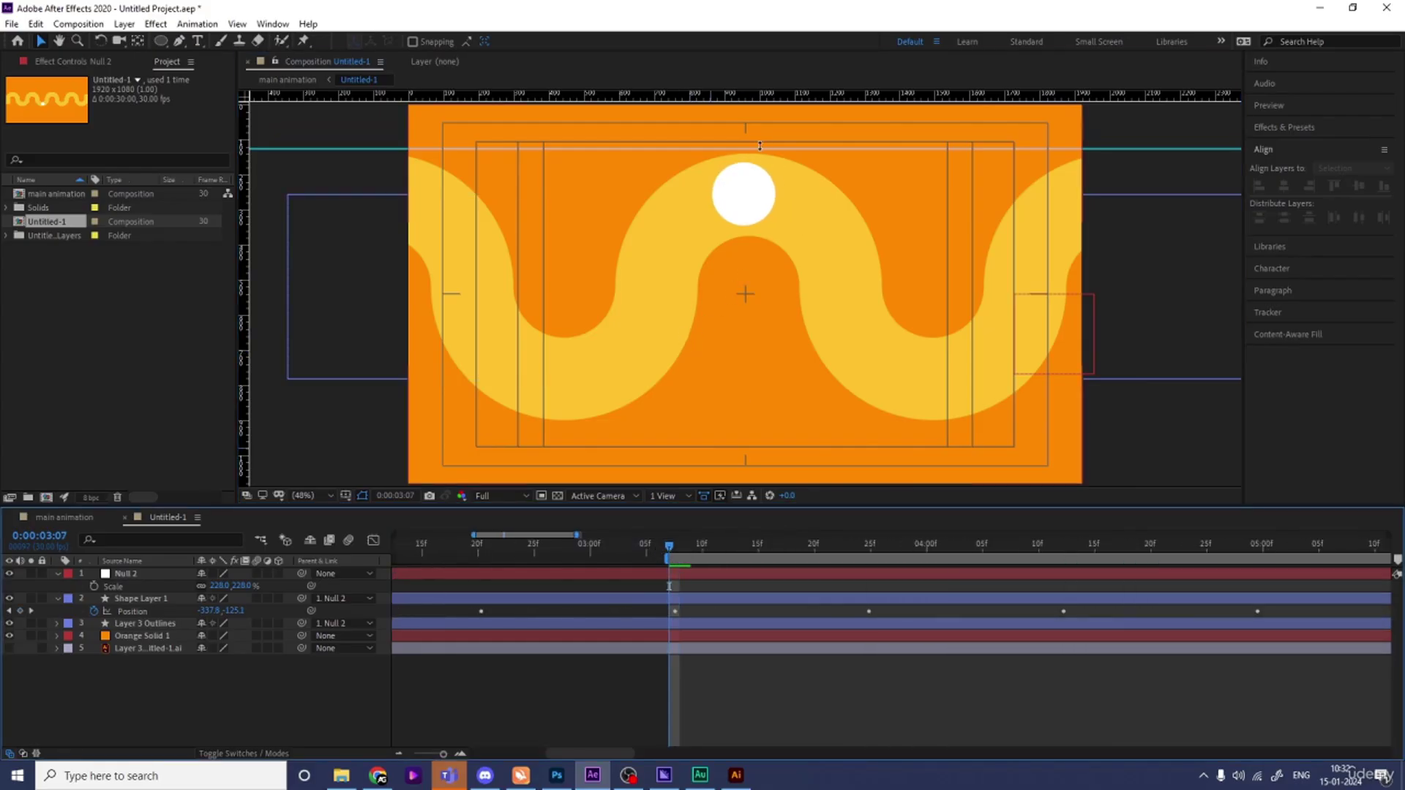
drag(759, 145, 776, 161)
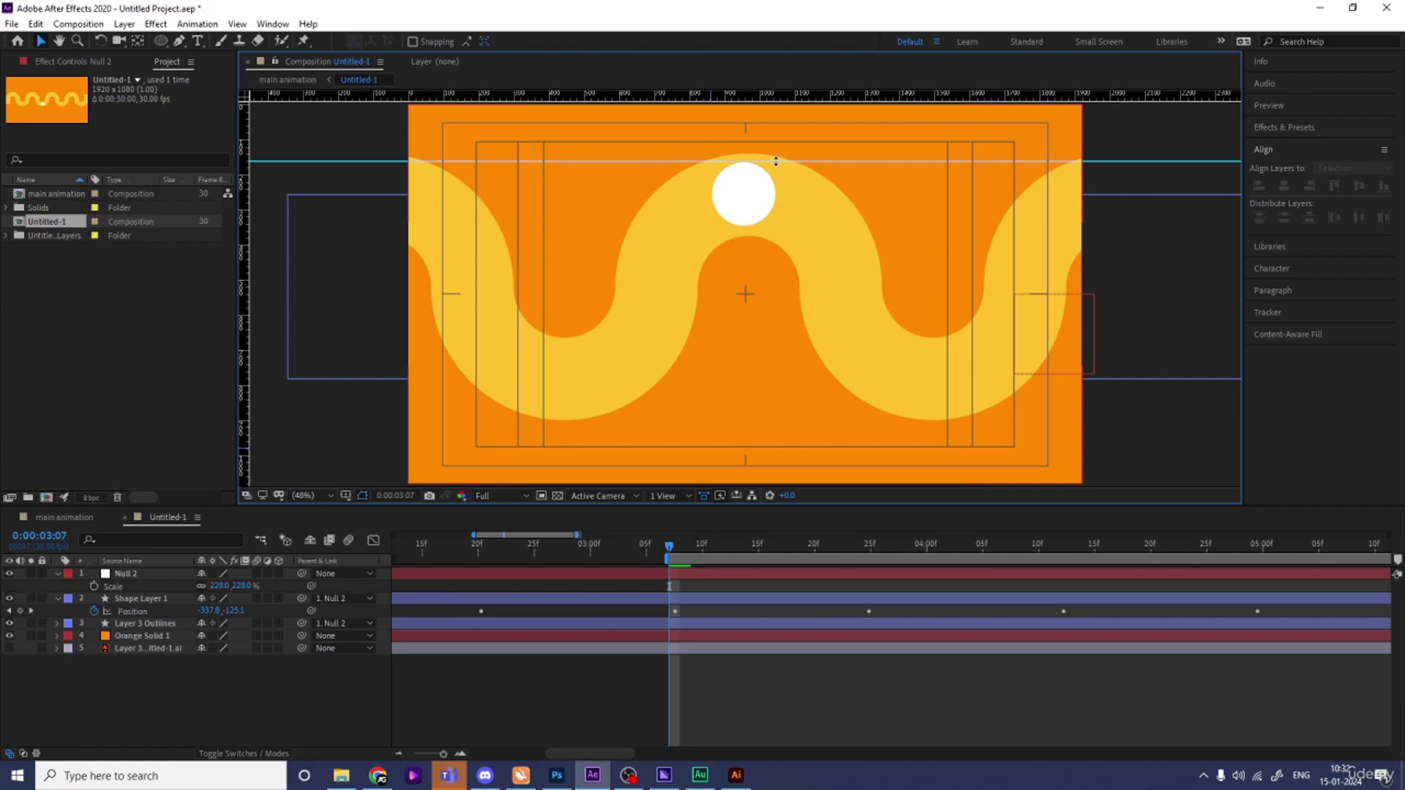
key(ctrl+semicolon)
drag(247, 299, 776, 320)
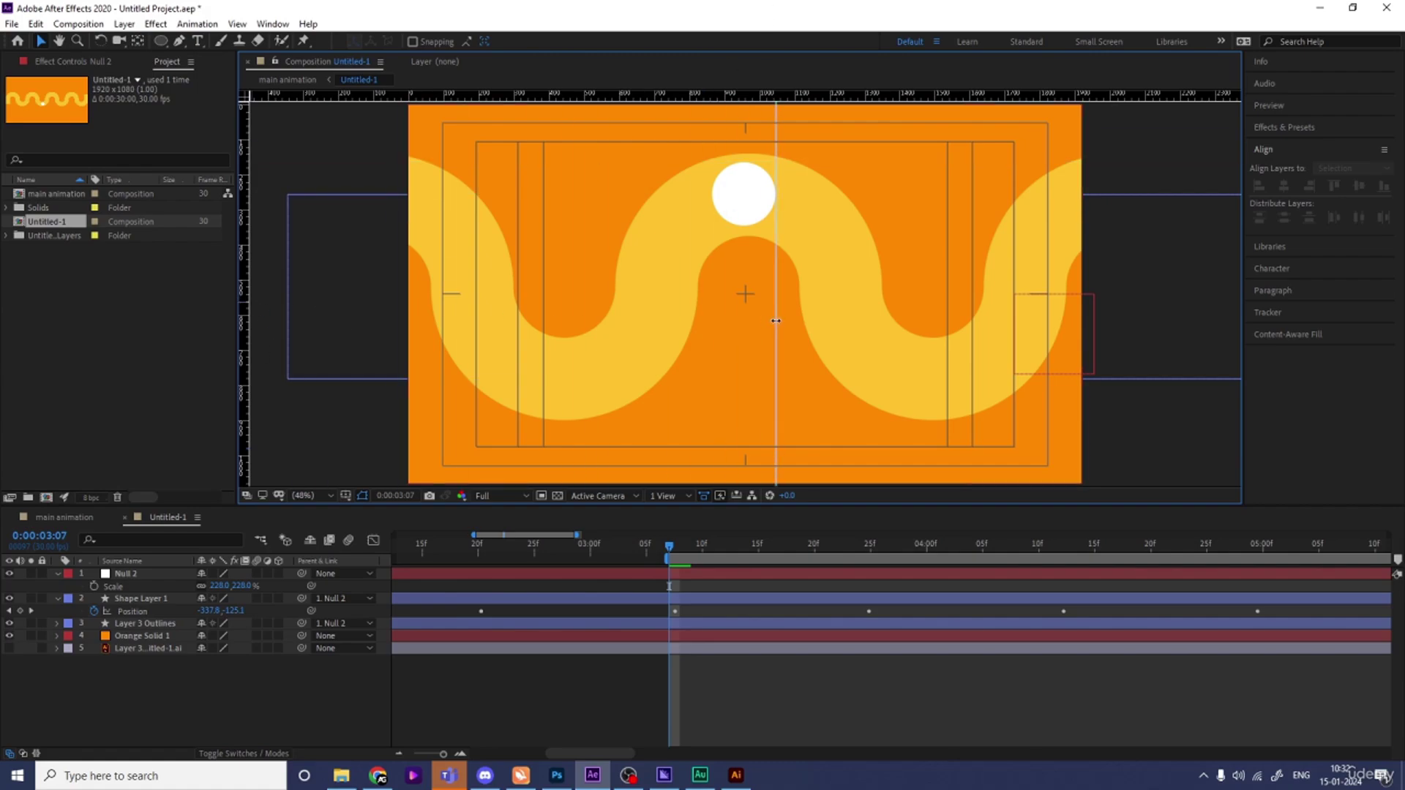
Keyframe Null 2's Position at 0:00:03:07, and shift it horizontally to 656.3 at 0:00:05:17 so the circle meets the vertical guide
click(151, 575)
click(94, 587)
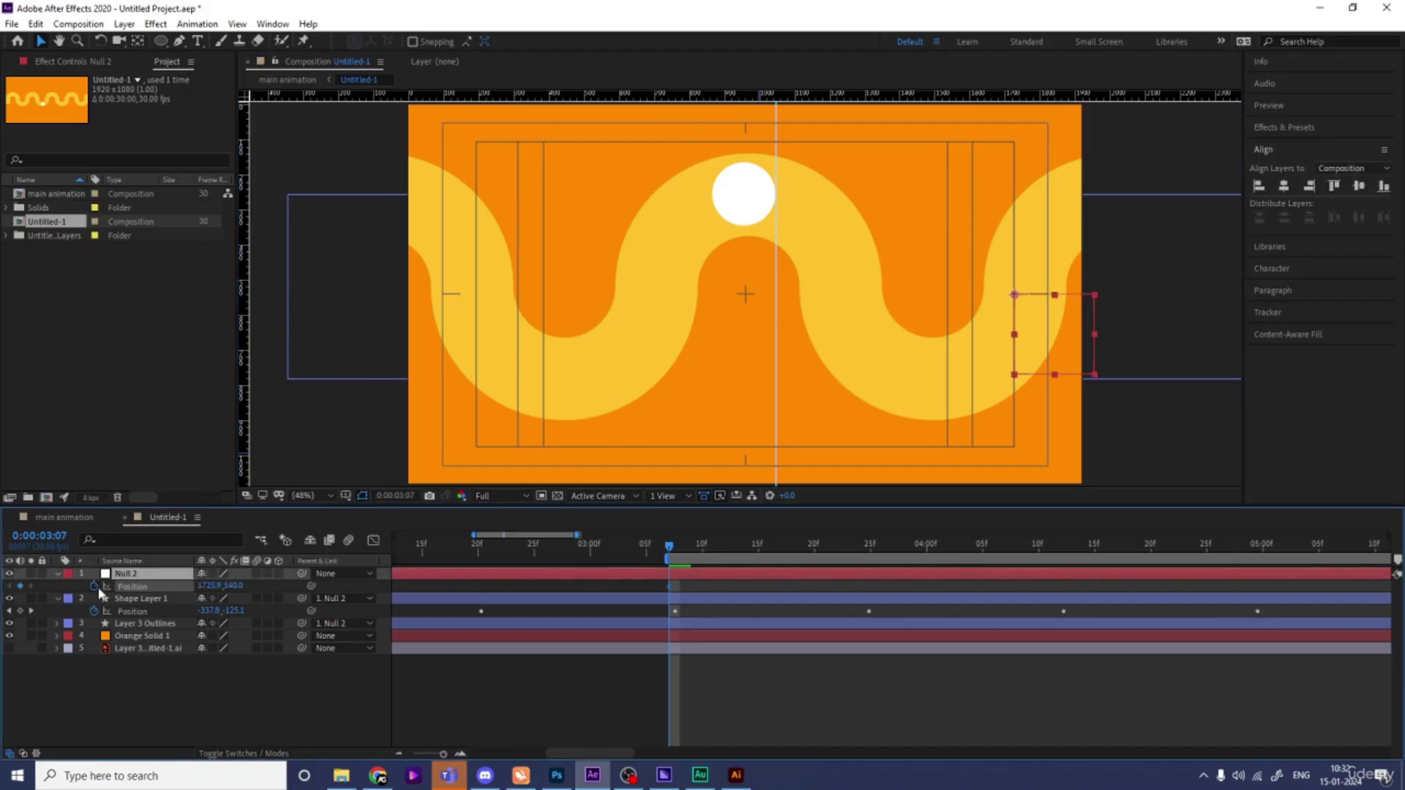
scroll(580, 581, down, 4)
drag(814, 547, 862, 558)
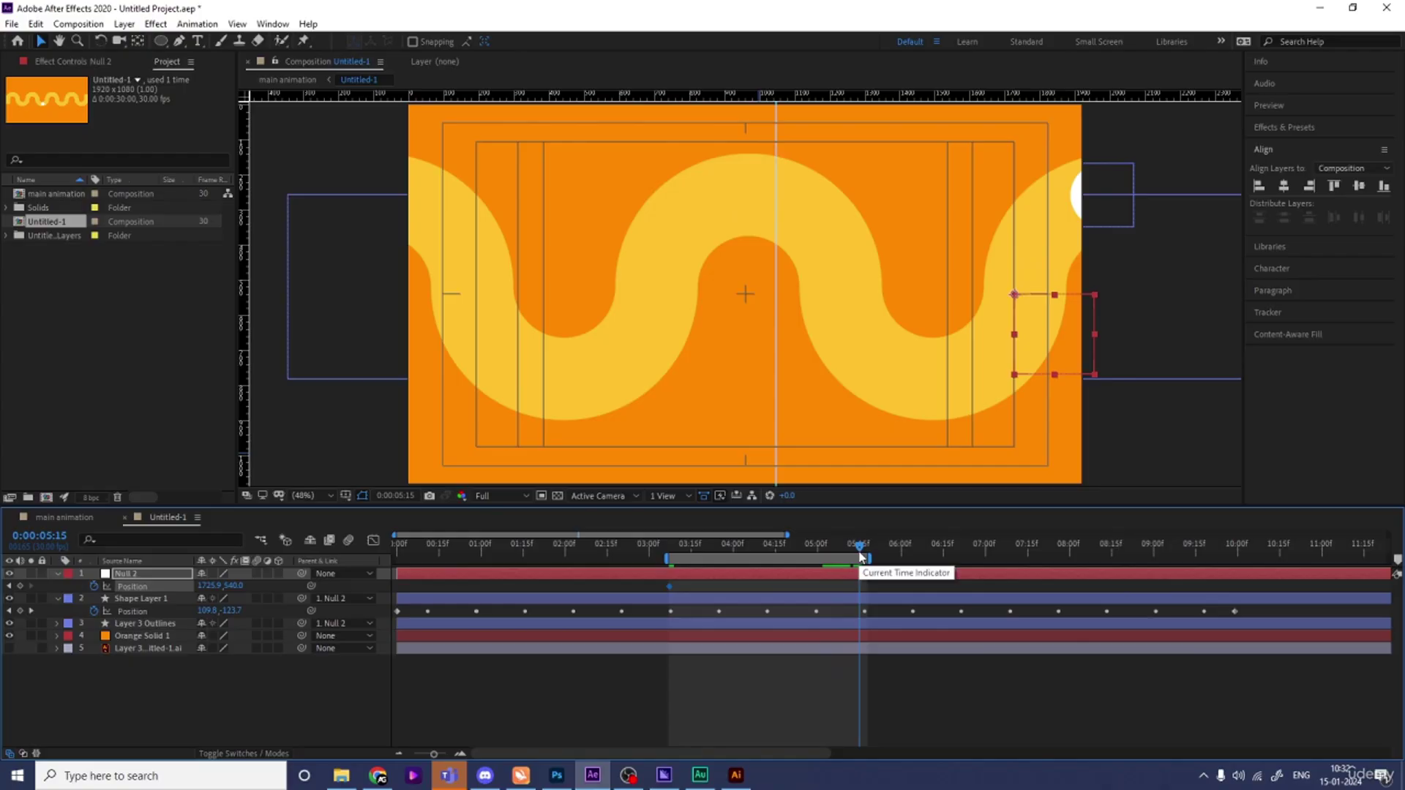
scroll(861, 558, up, 3)
click(886, 551)
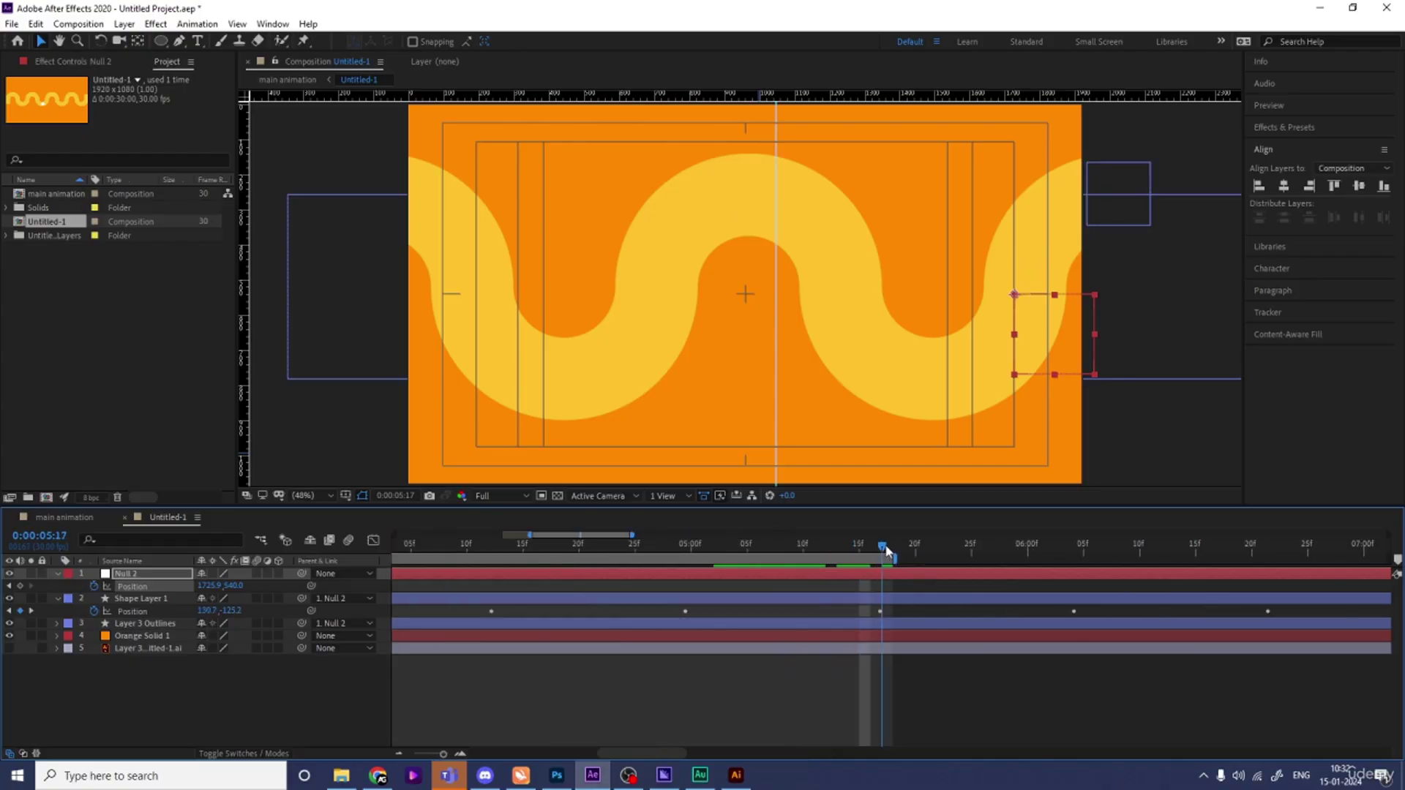
drag(1065, 331, 687, 327)
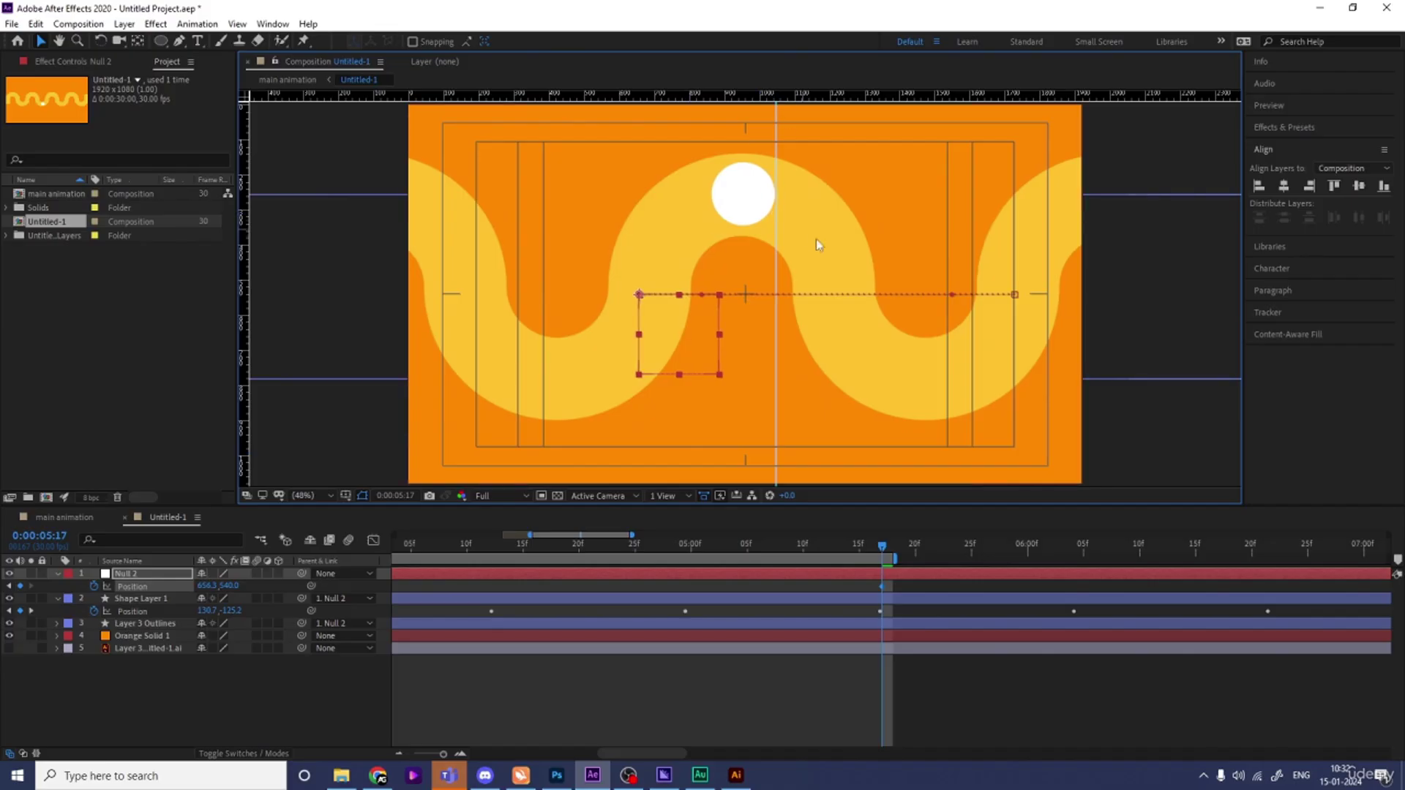
Play back the work area and compare its first and last frames to check how the animation loops
key(space)
key(space)
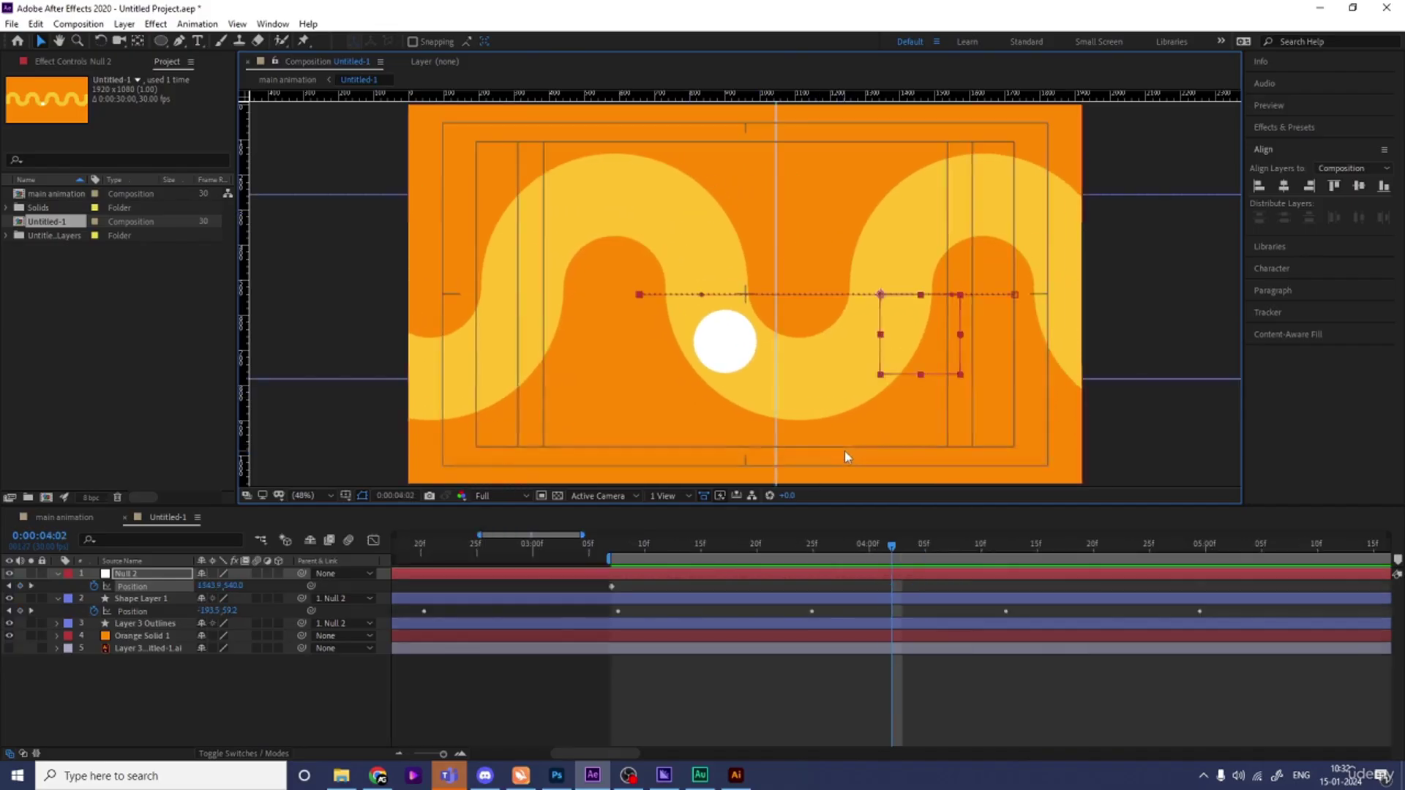
key(minus)
key(minus)
key(minus)
key(space)
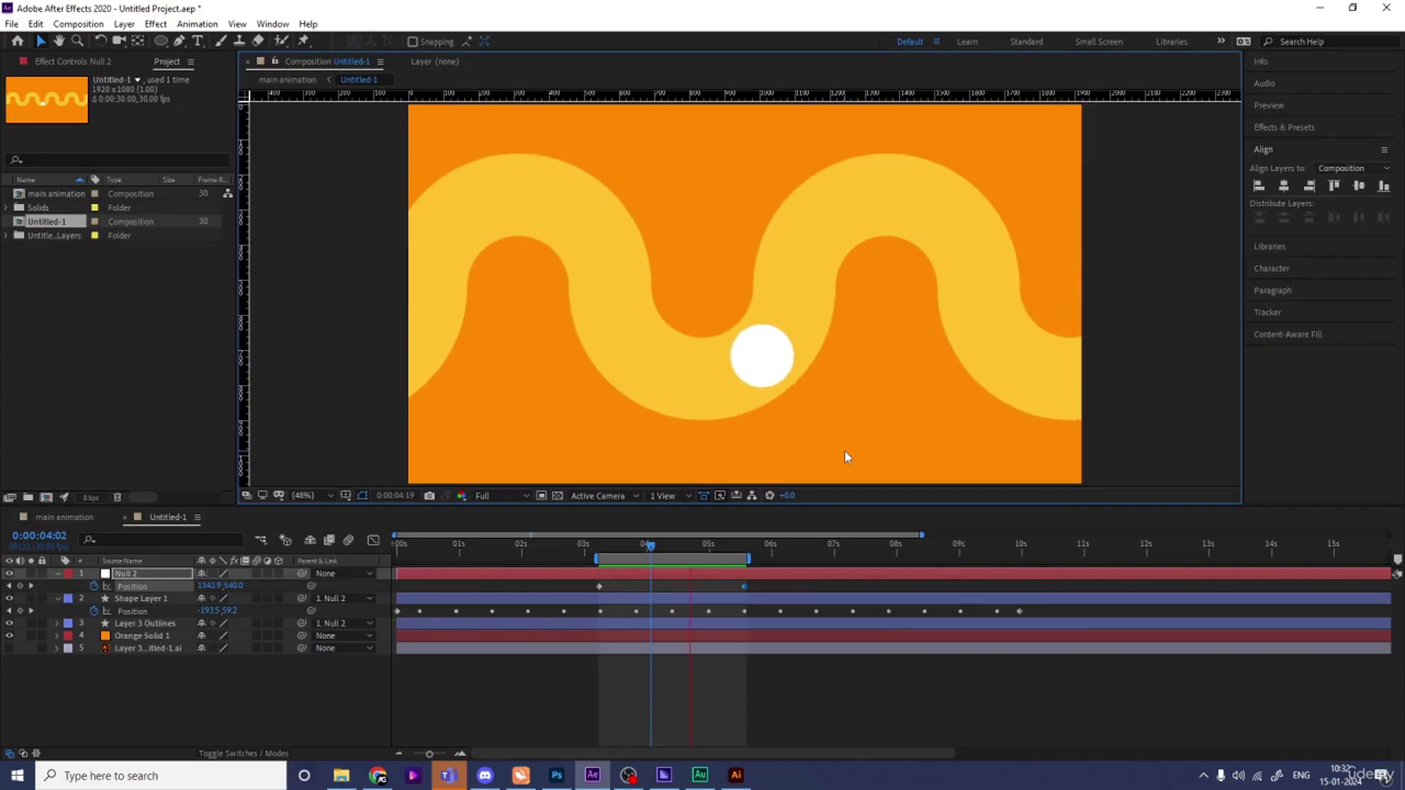
key(space)
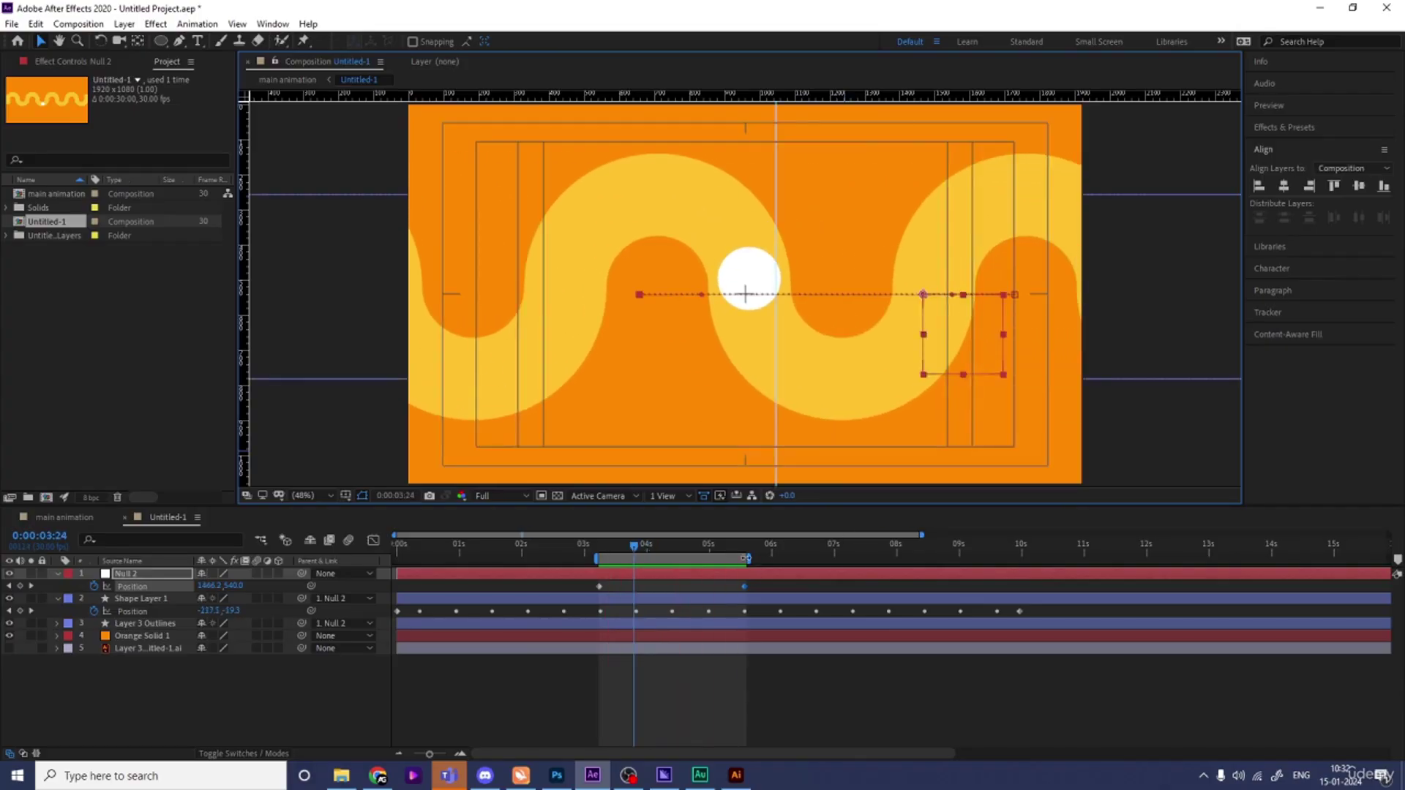
click(743, 548)
key(space)
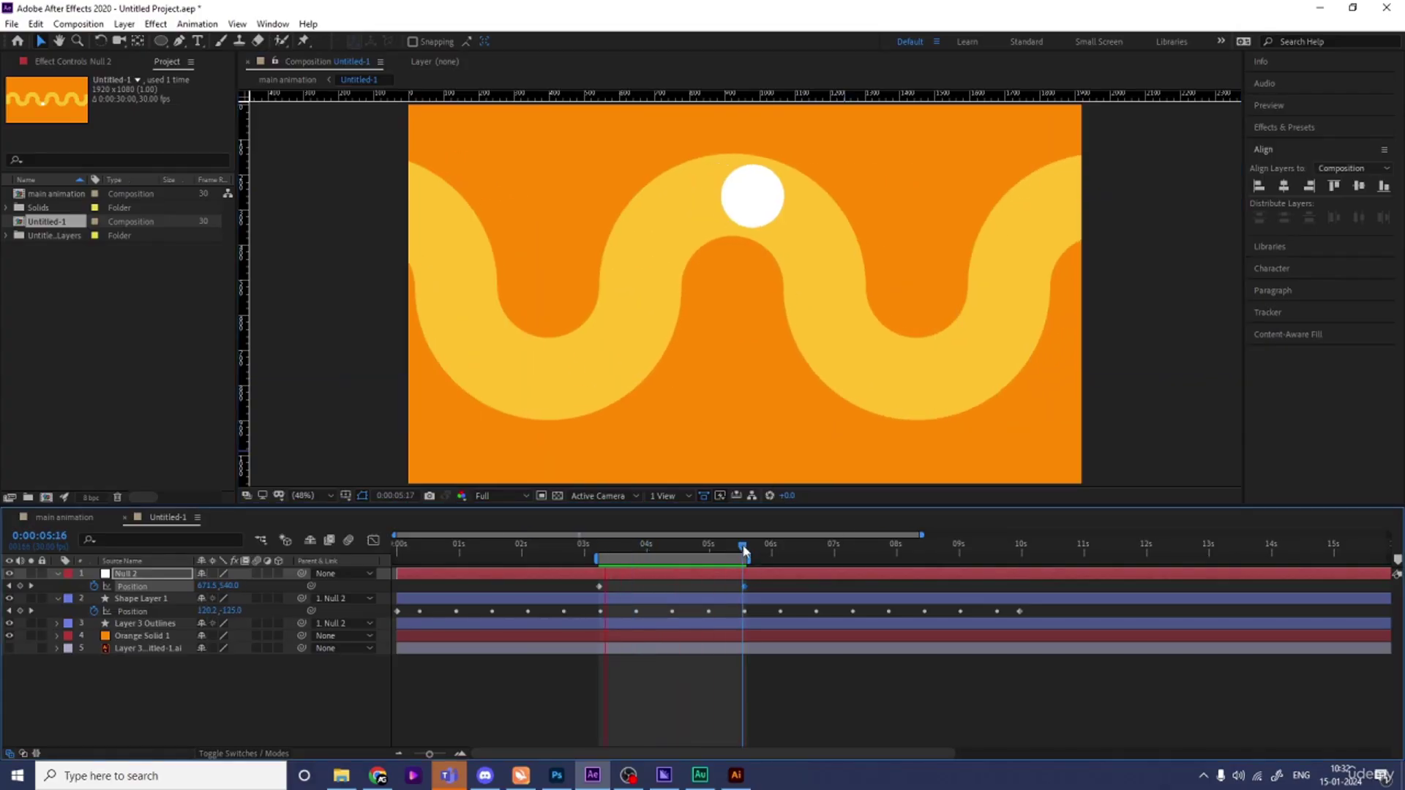
key(space)
drag(745, 552, 601, 548)
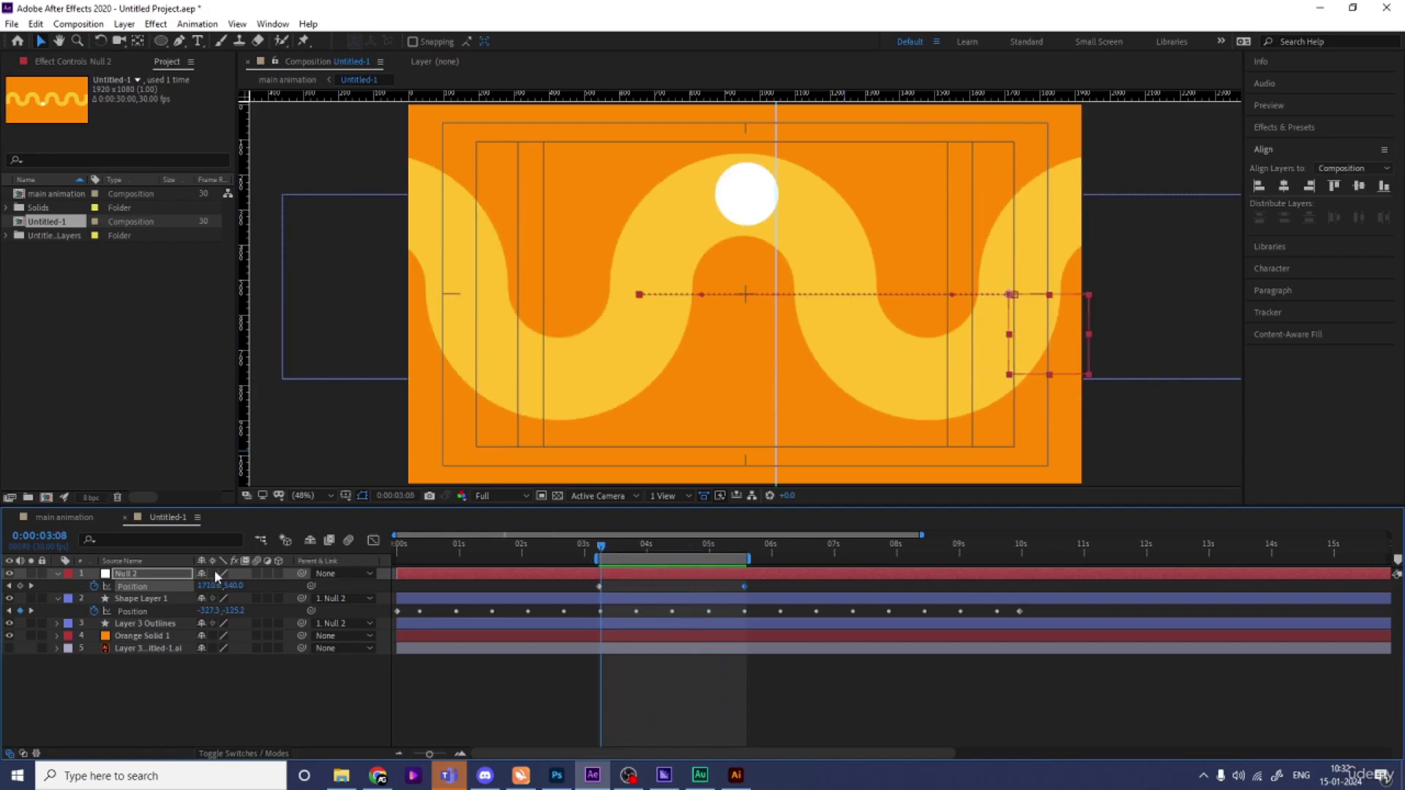
key(Page_Up)
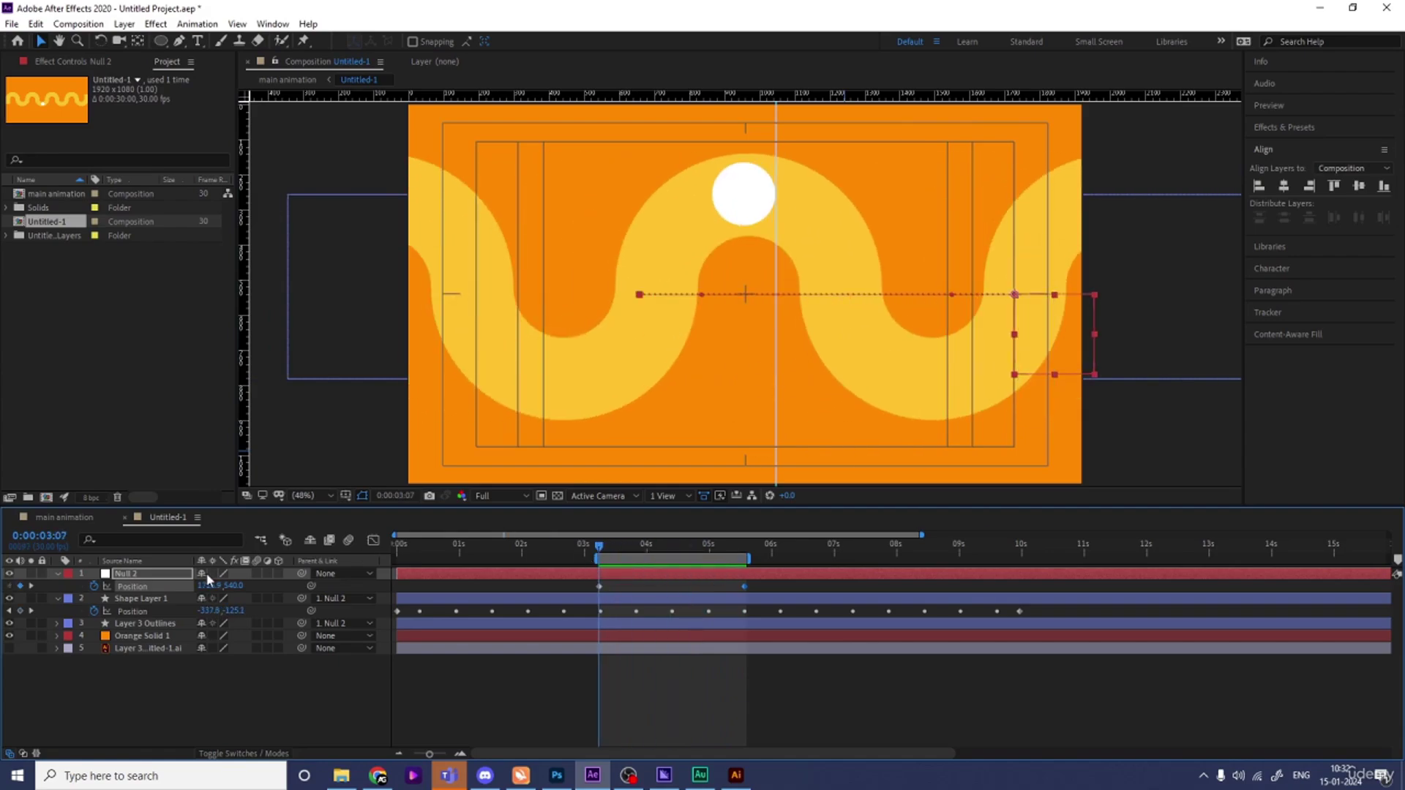
key(space)
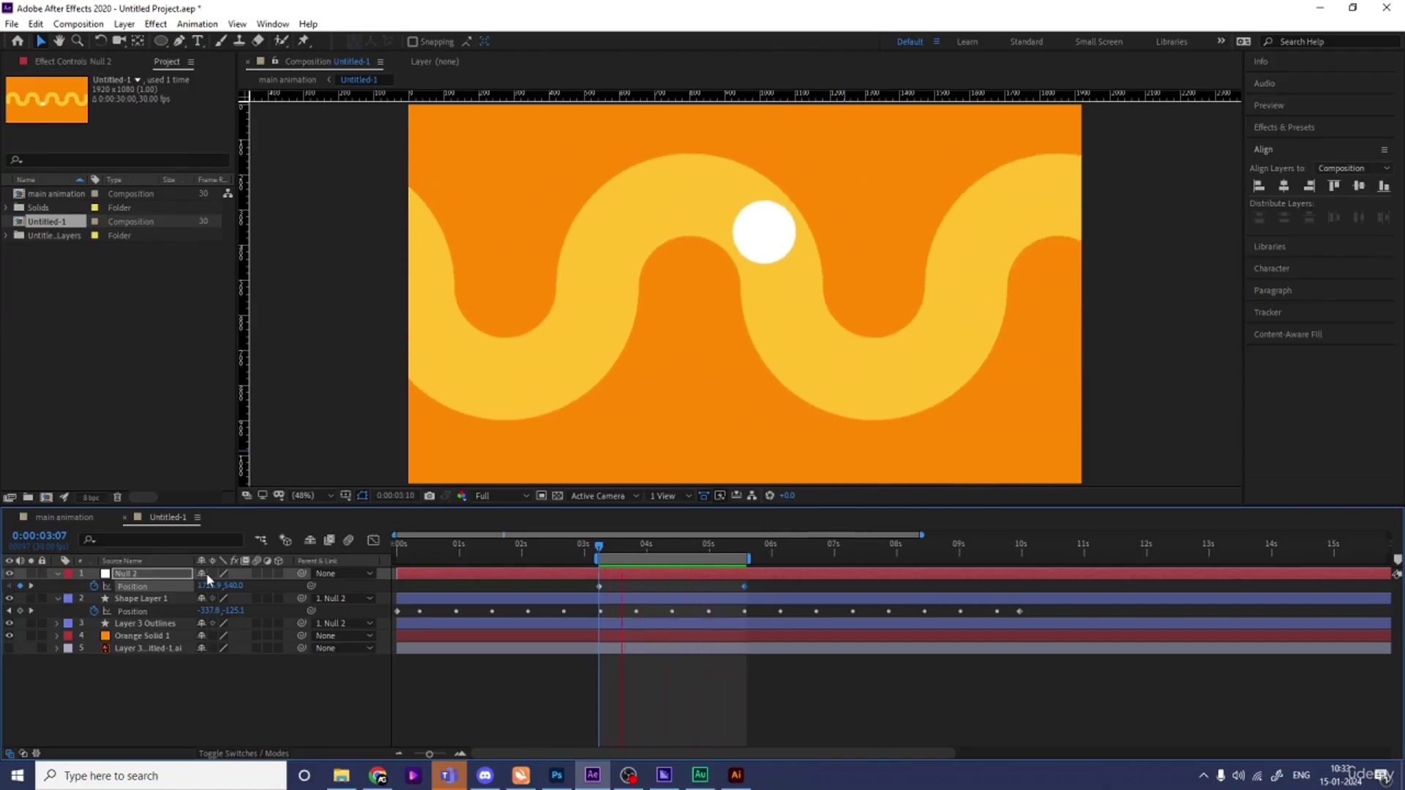
key(space)
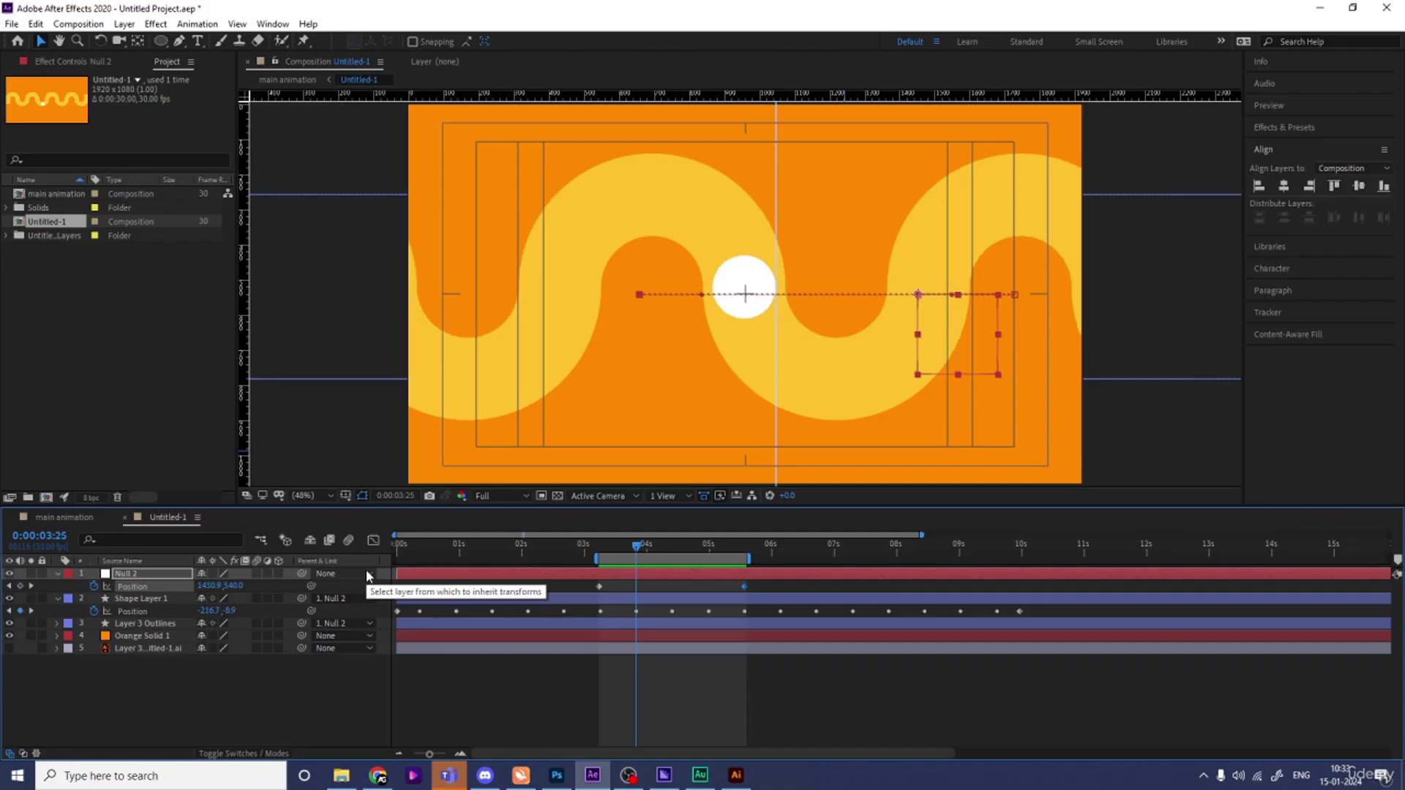
Align the start of the work area with Null 2's first Position keyframe at 0:00:03:07 and preview it
key(j)
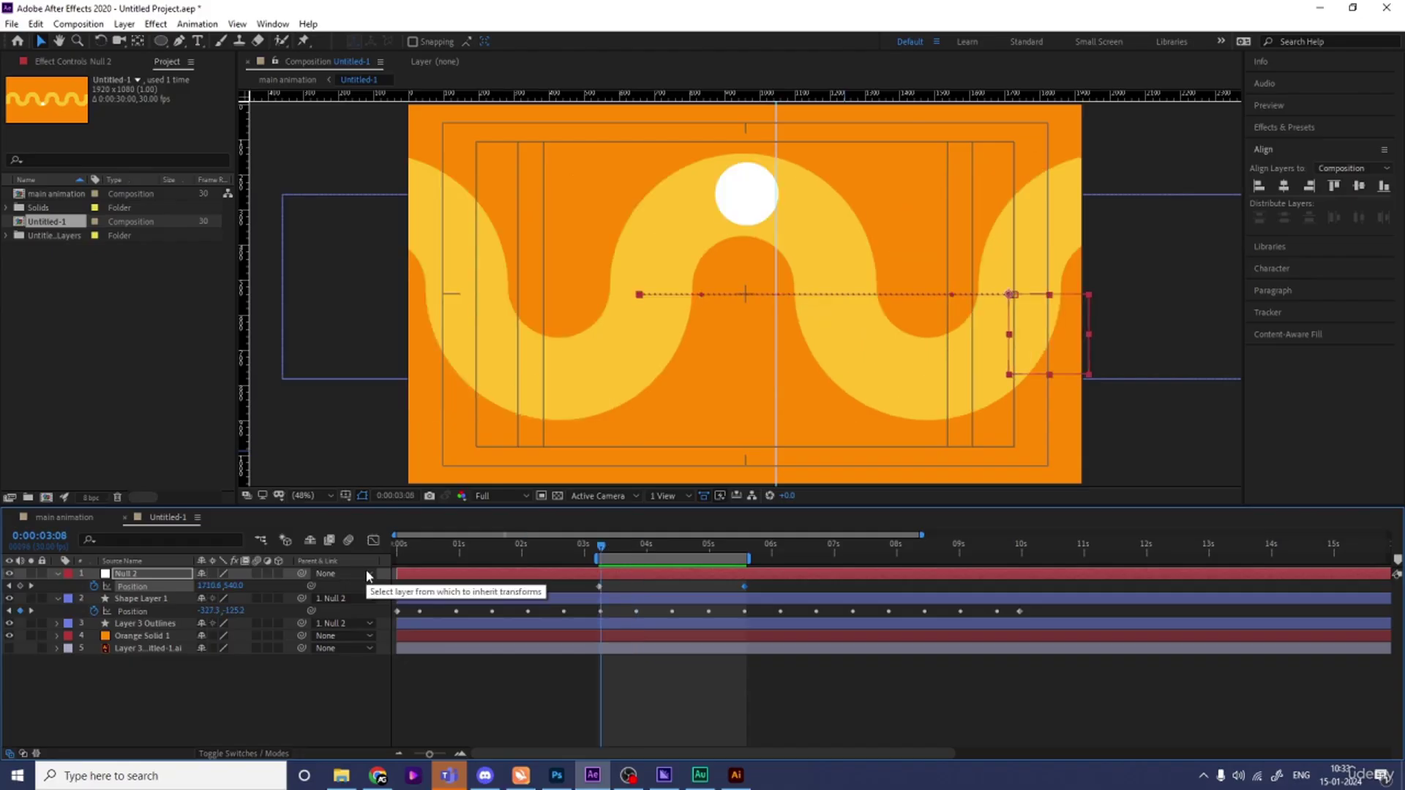
key(equal)
key(equal)
key(equal)
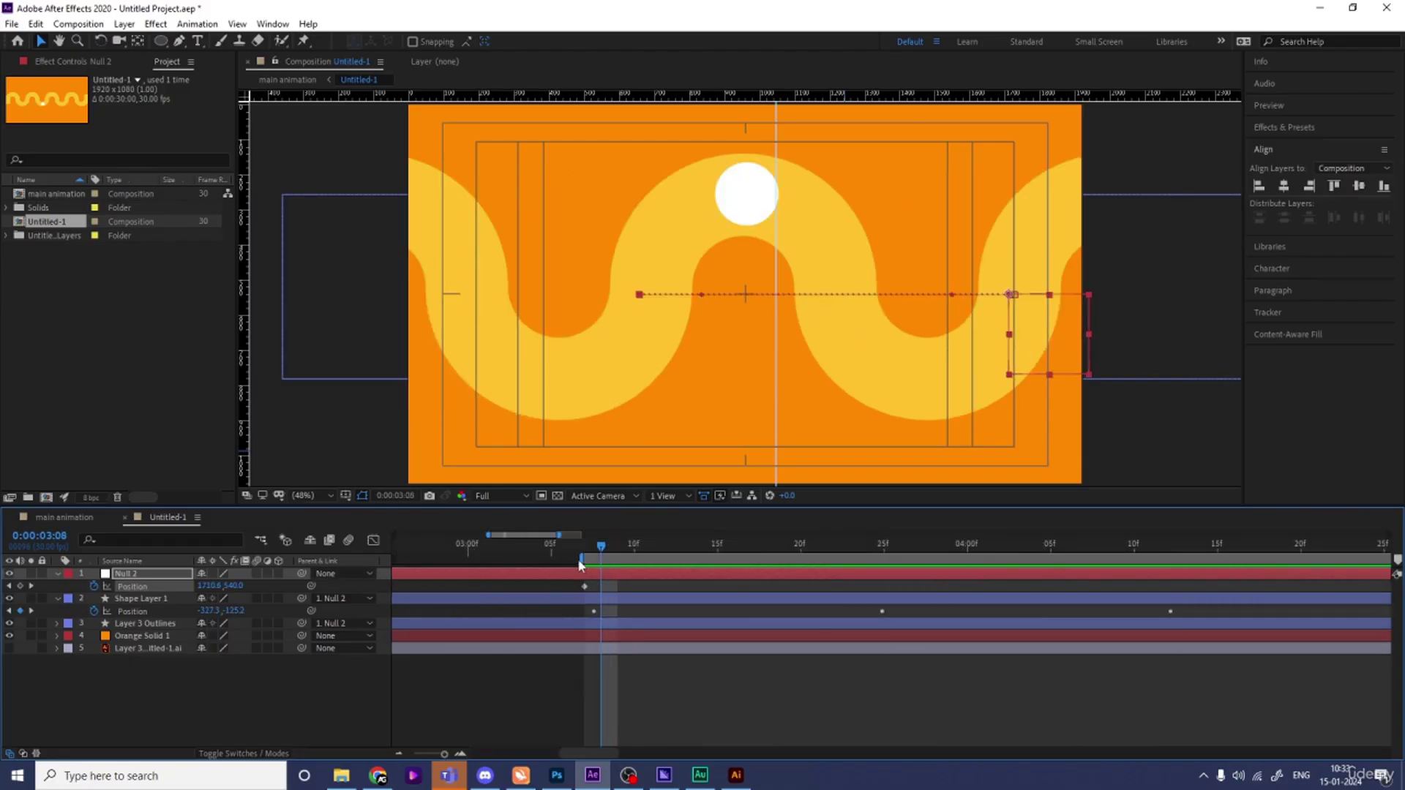
drag(570, 557, 565, 557)
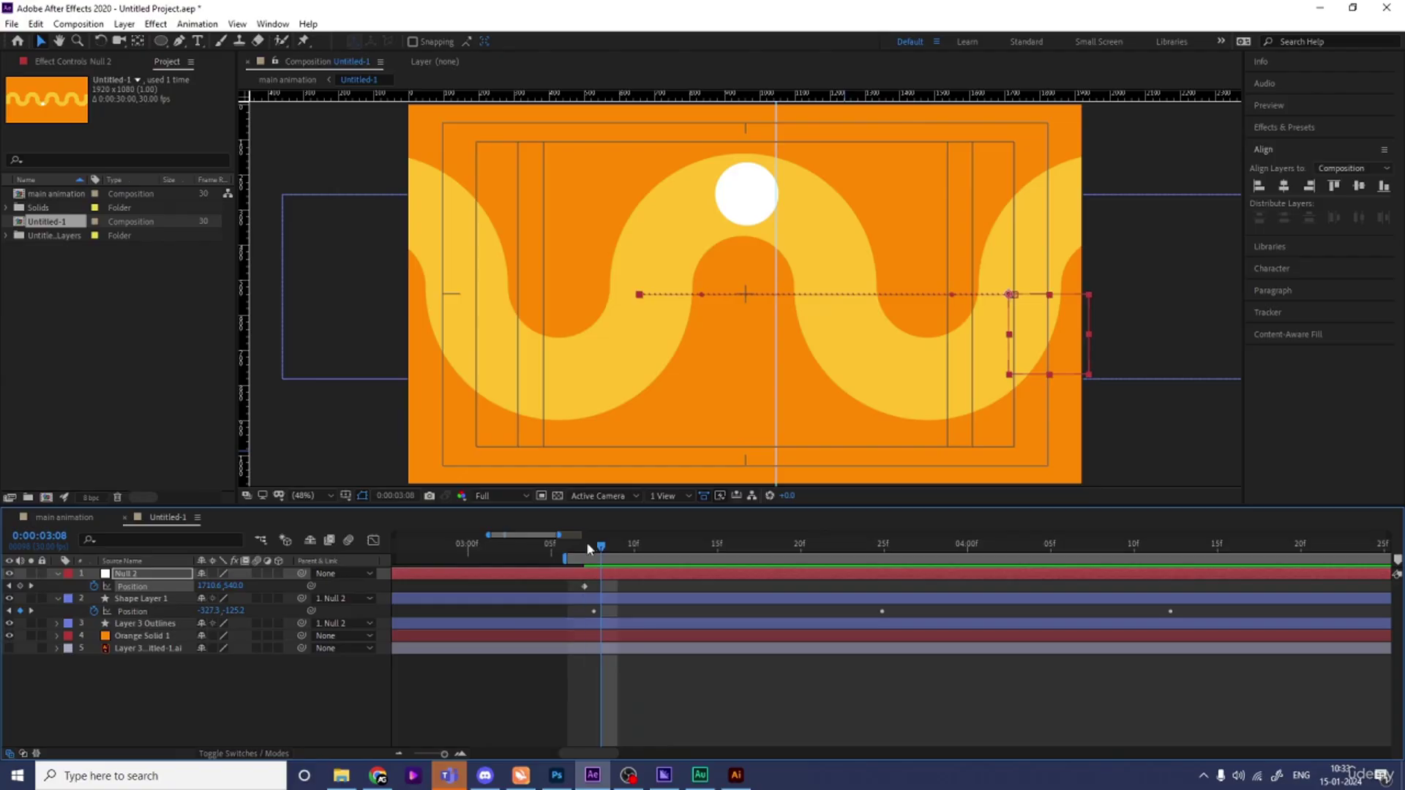
click(584, 550)
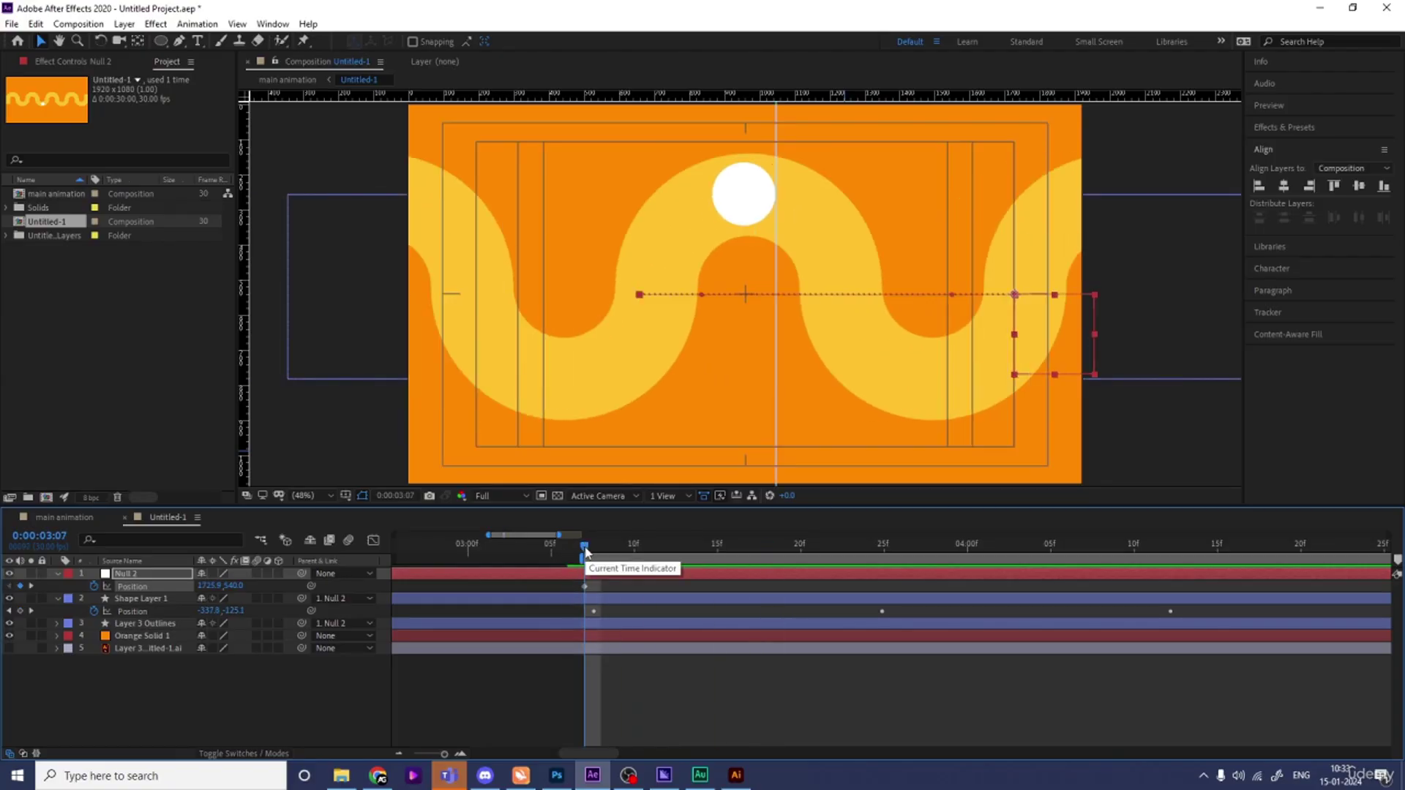
key(space)
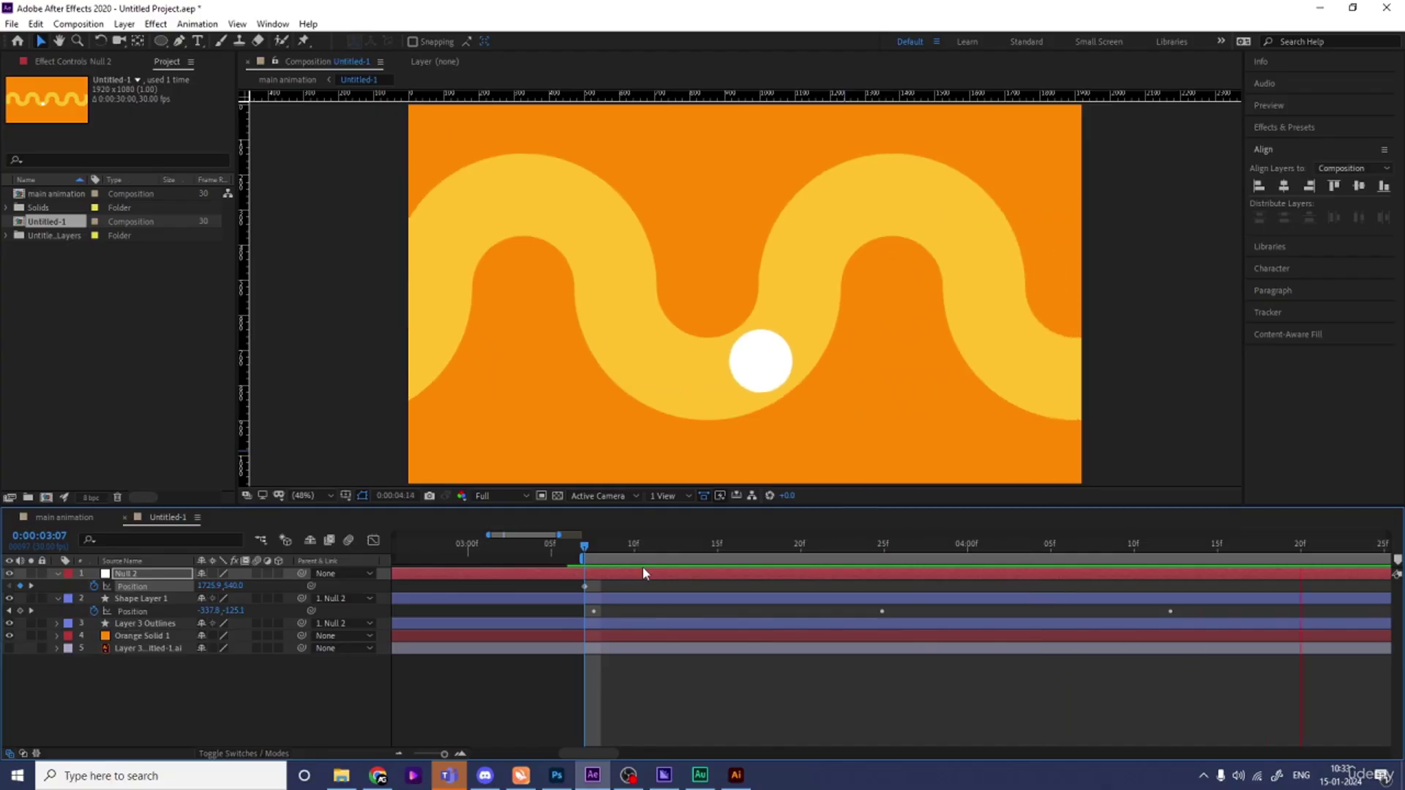
key(space)
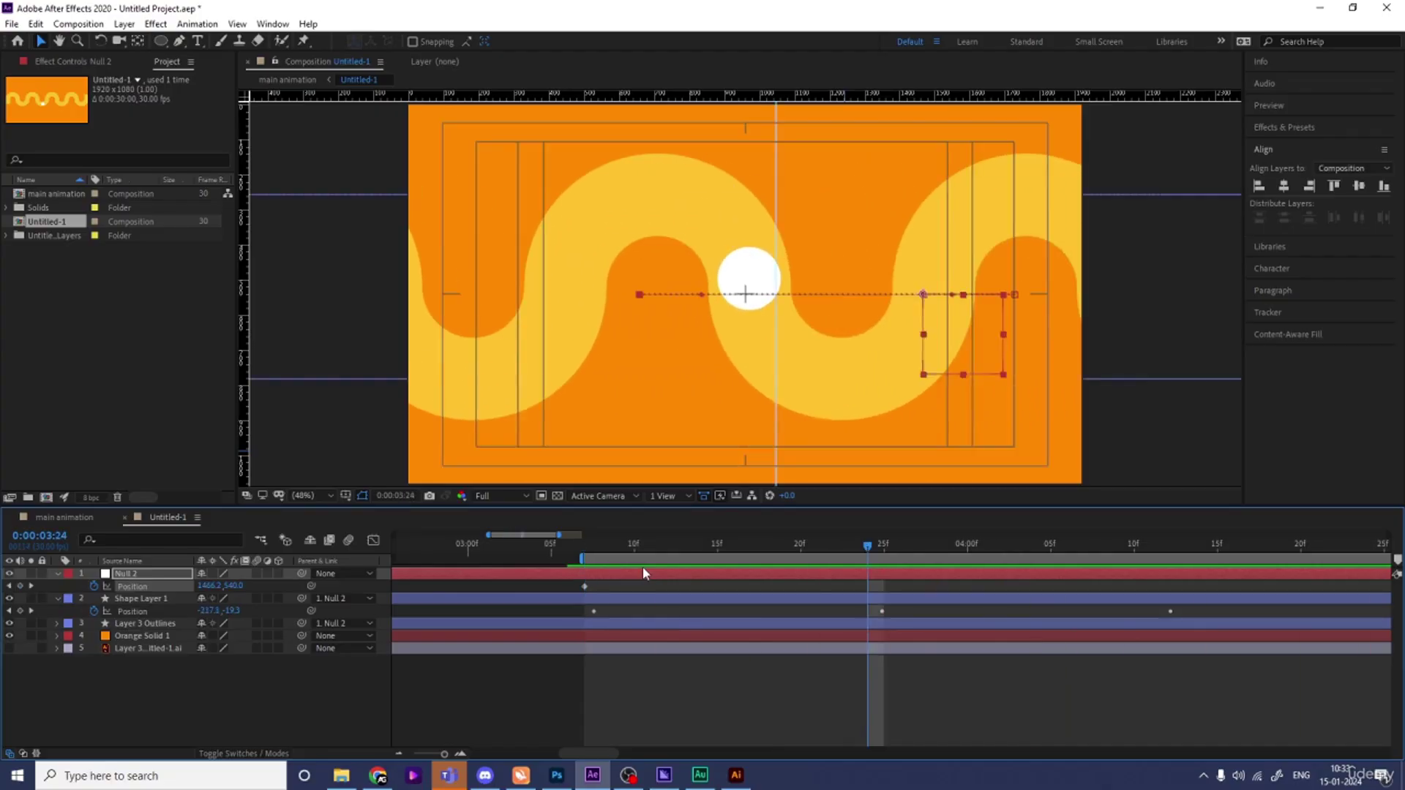
Trim the end of the work area back one frame to Null 2's second Position keyframe at 0:00:05:17
key(minus)
key(minus)
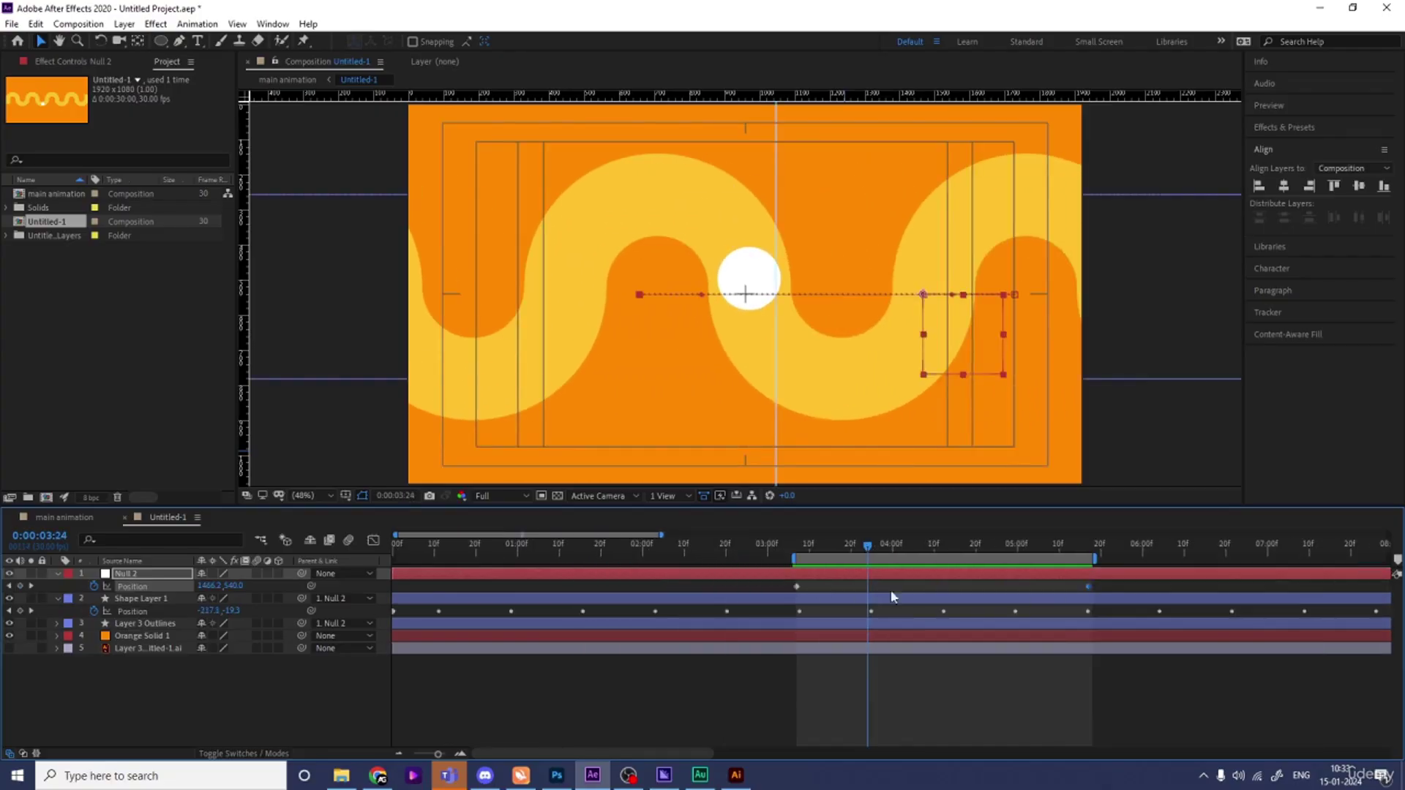
click(1088, 547)
key(equal)
key(equal)
key(equal)
drag(1123, 559, 1102, 560)
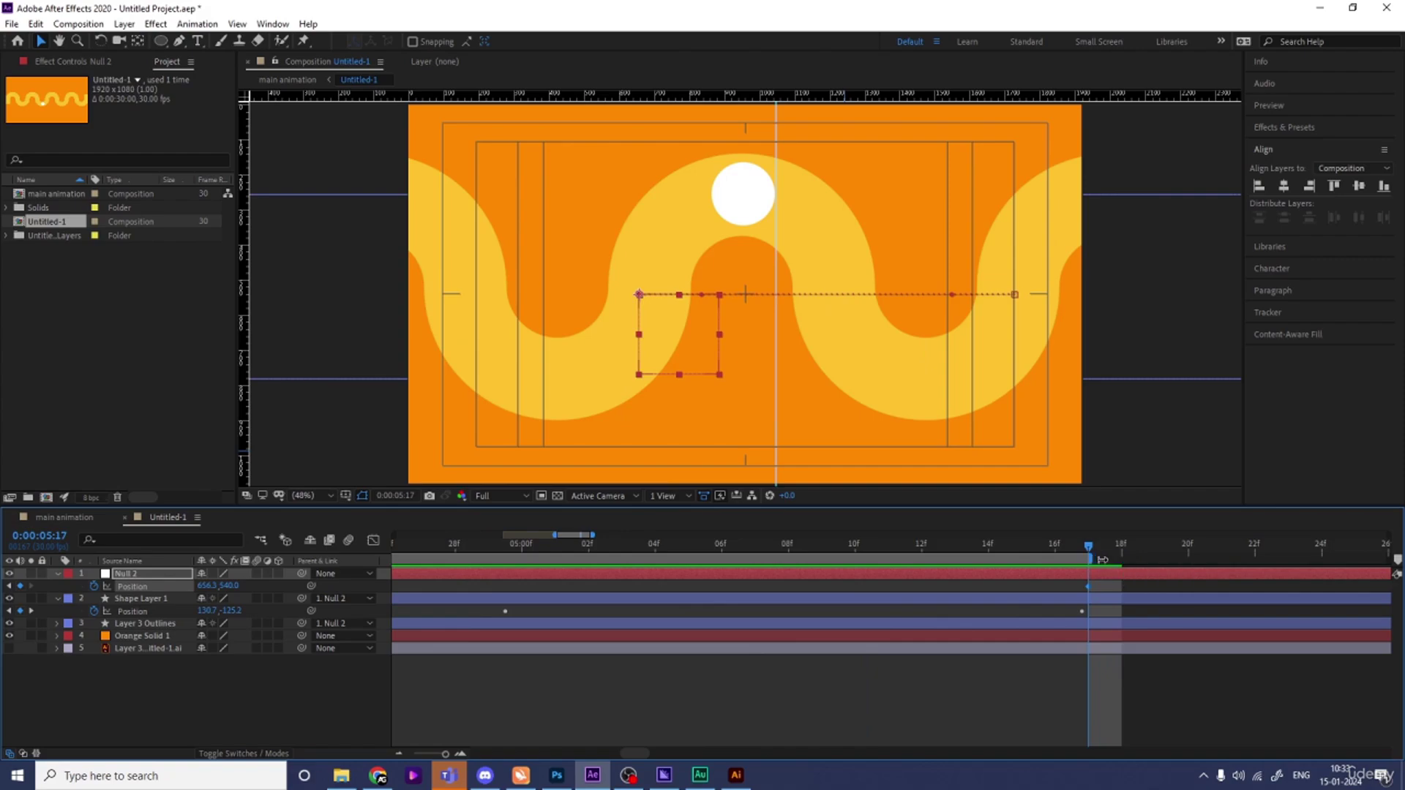
Preview the trimmed work area repeatedly to examine the jump at the loop point
click(1026, 548)
key(space)
key(space)
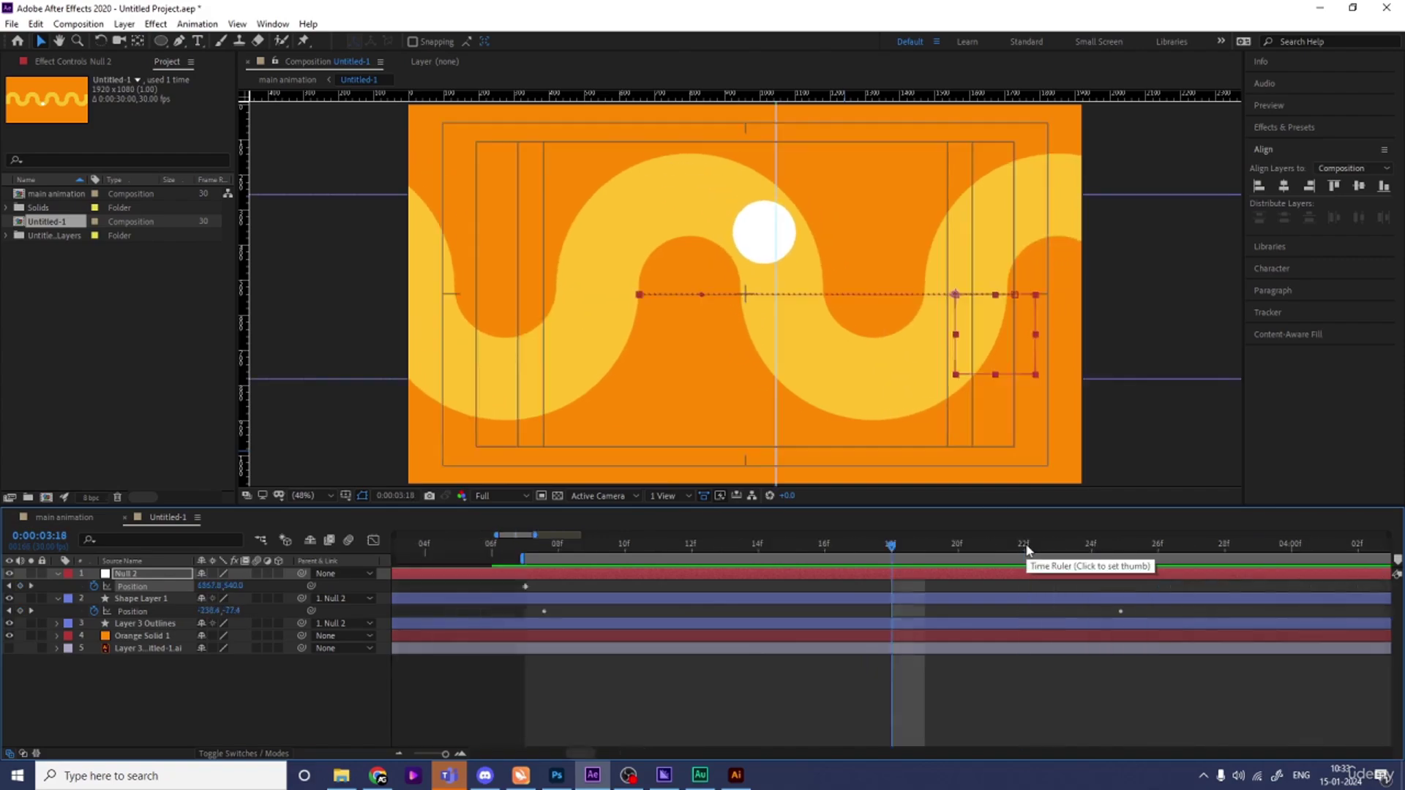
key(minus)
key(minus)
key(minus)
key(minus)
key(space)
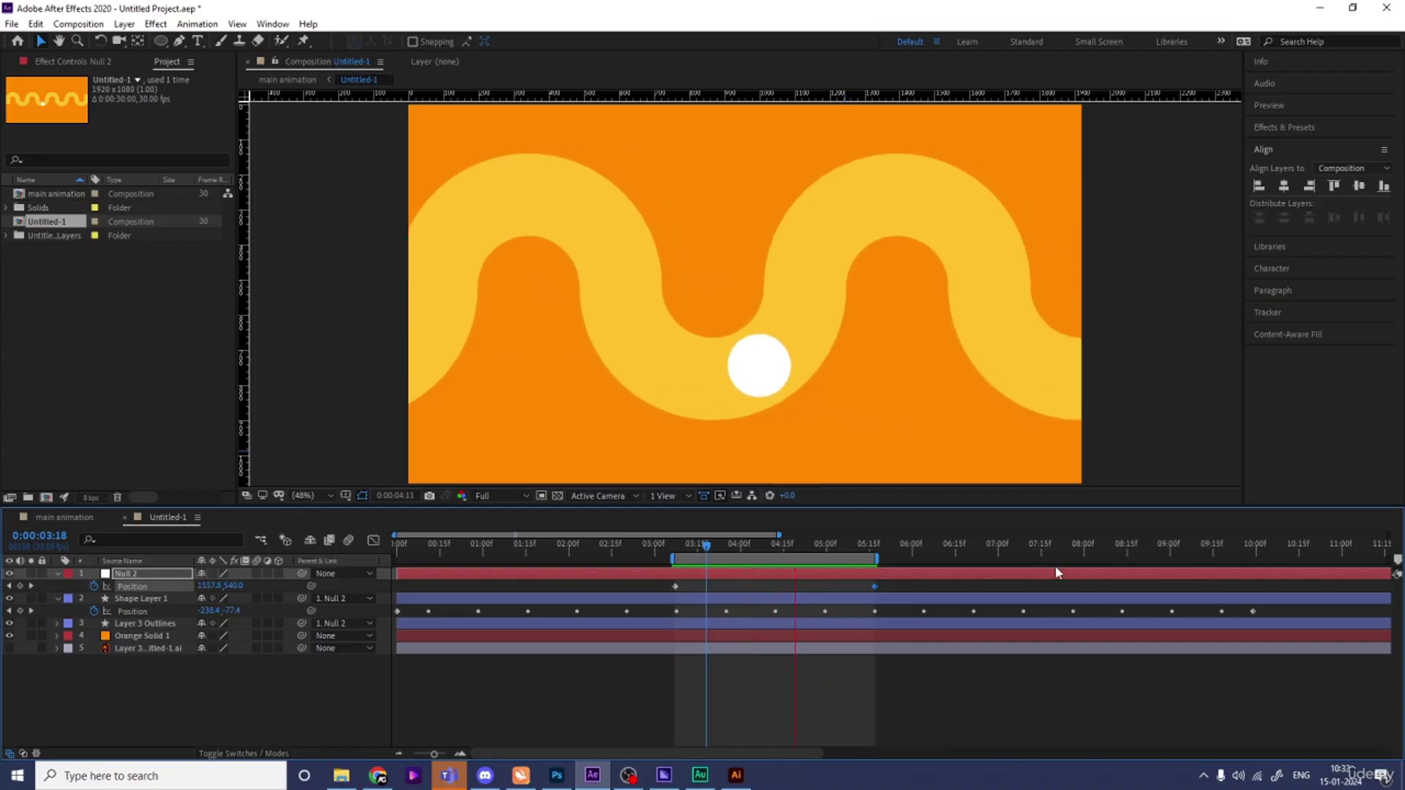
key(space)
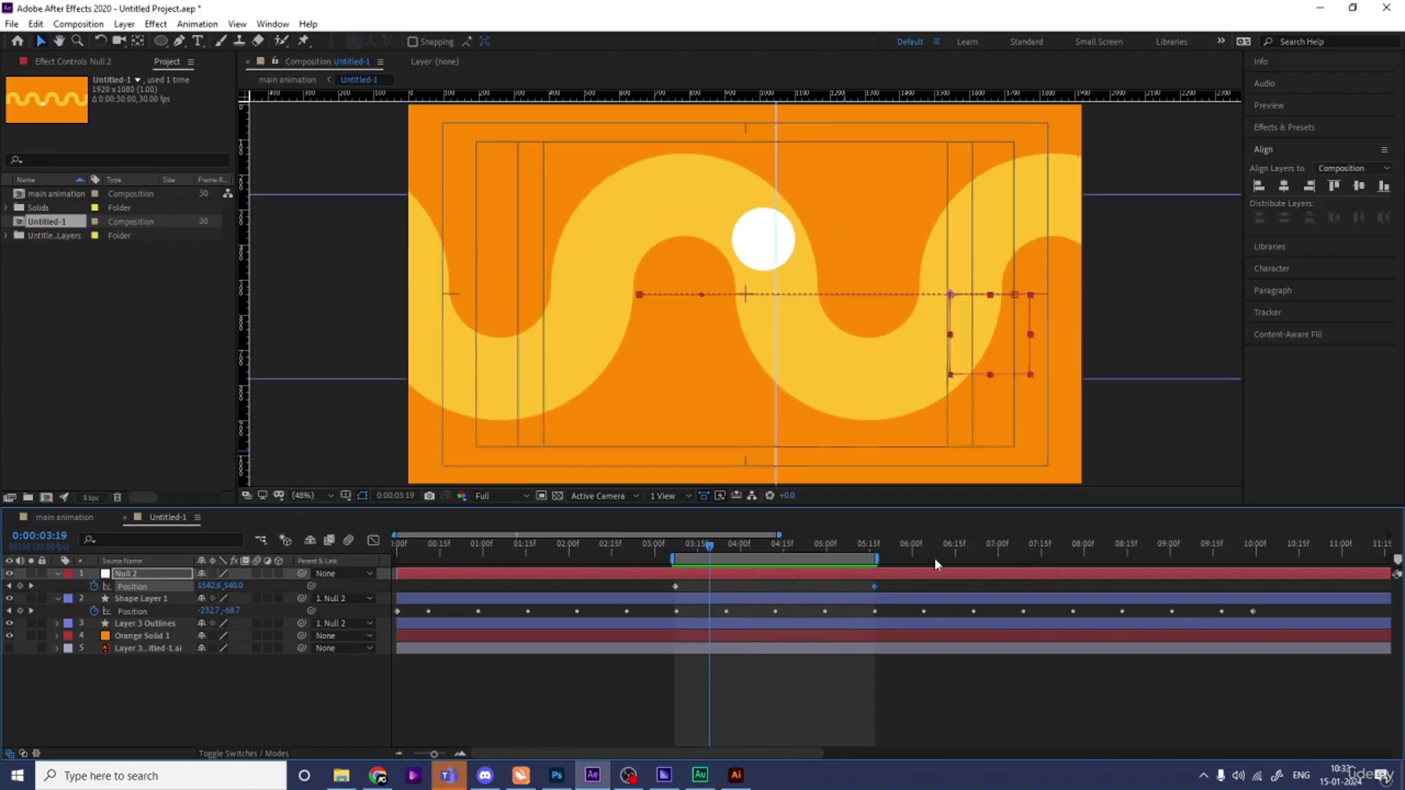
key(space)
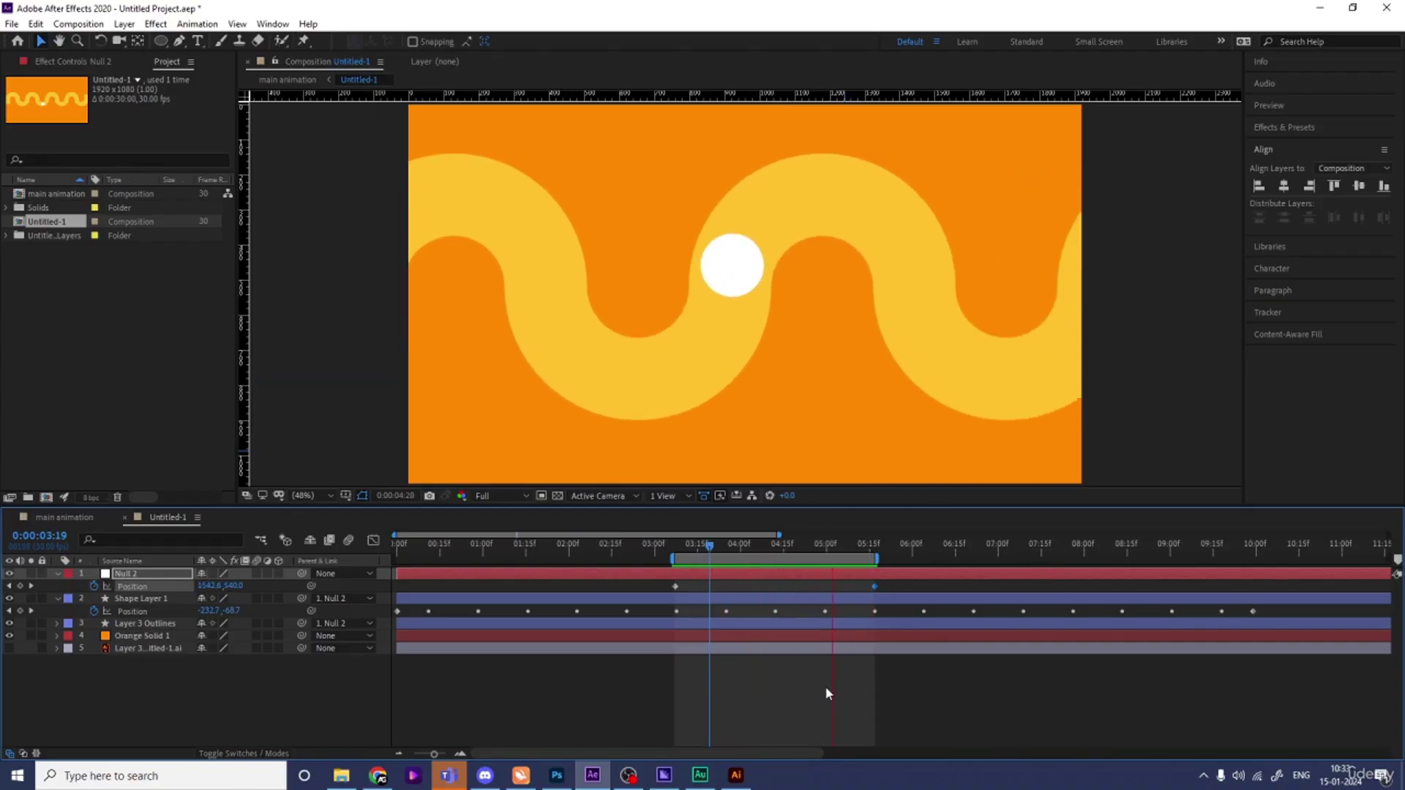
key(space)
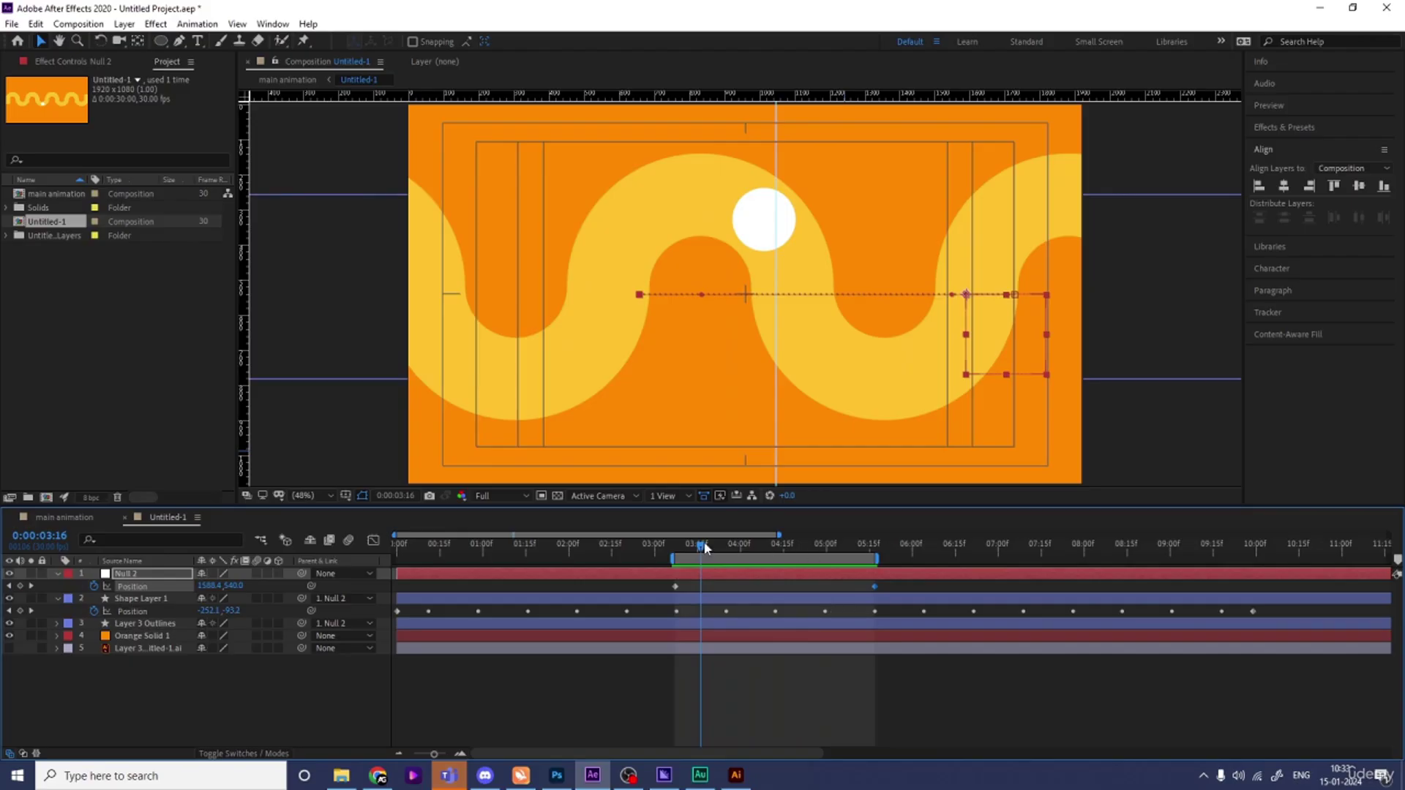
At 0:00:03:07, add a second vertical guide touching the outer left edge of the central wave arch
key(j)
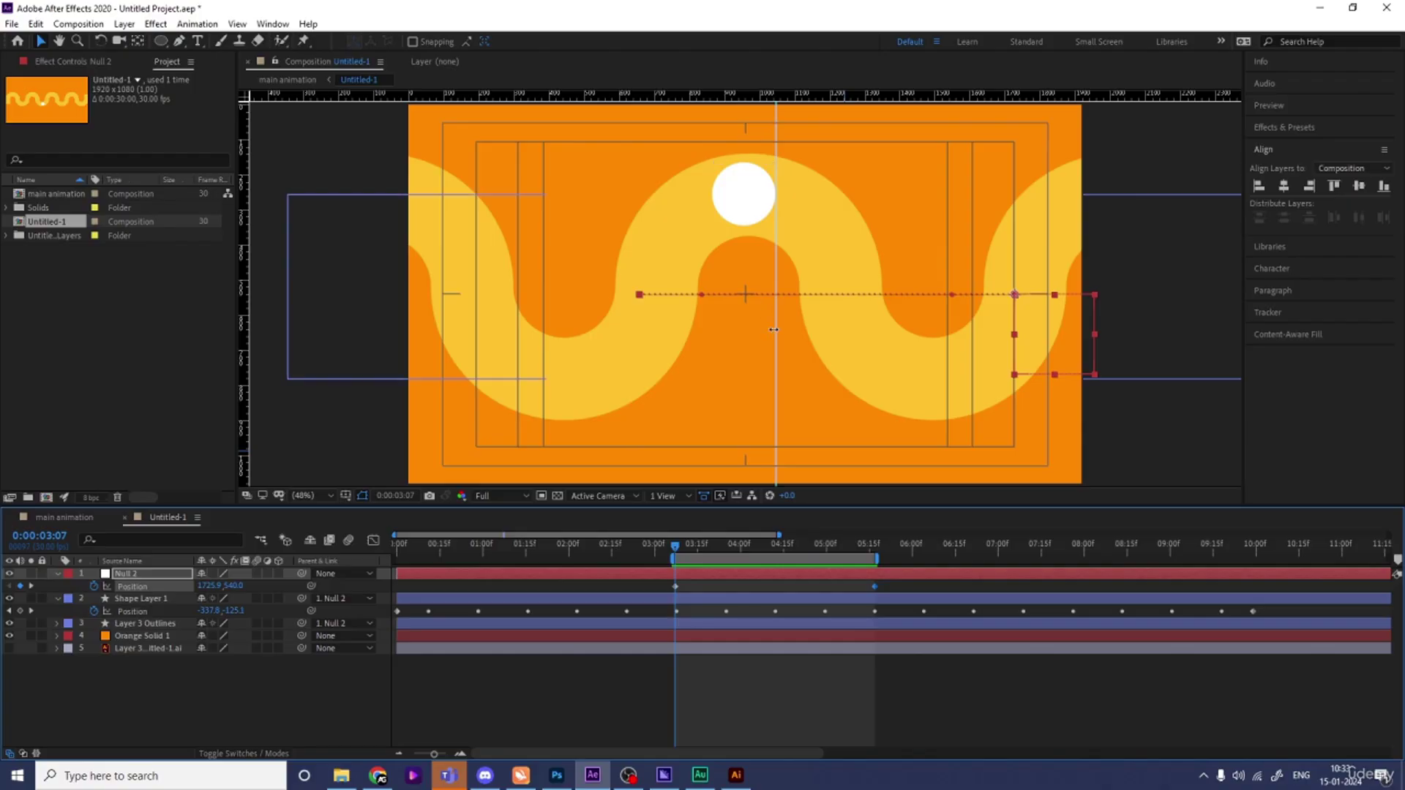
drag(776, 131, 616, 337)
key(ctrl+z)
drag(248, 297, 612, 314)
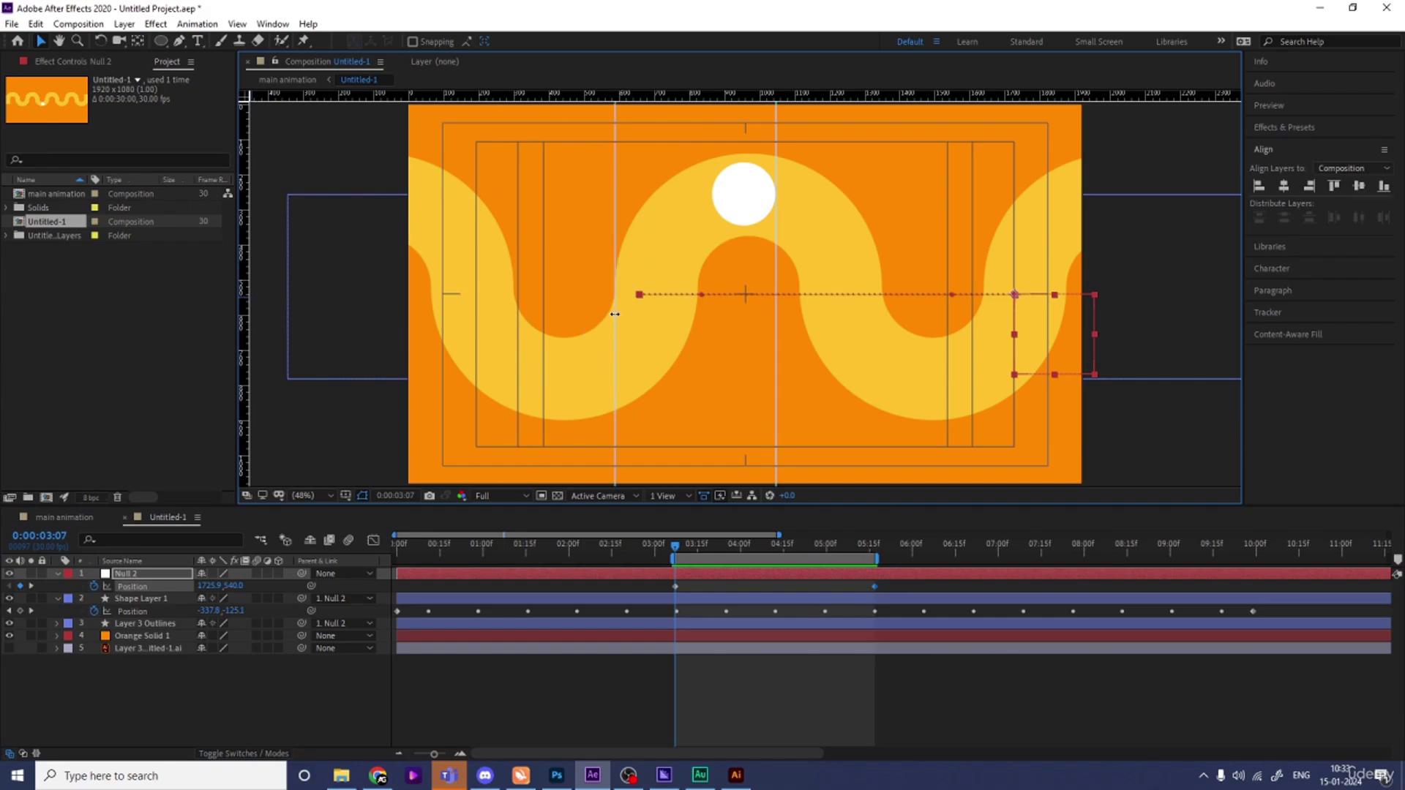
At 0:00:05:17, nudge Null 2 horizontally to 674.3 so the wave arch's edge lines up with the second vertical guide
key(/)
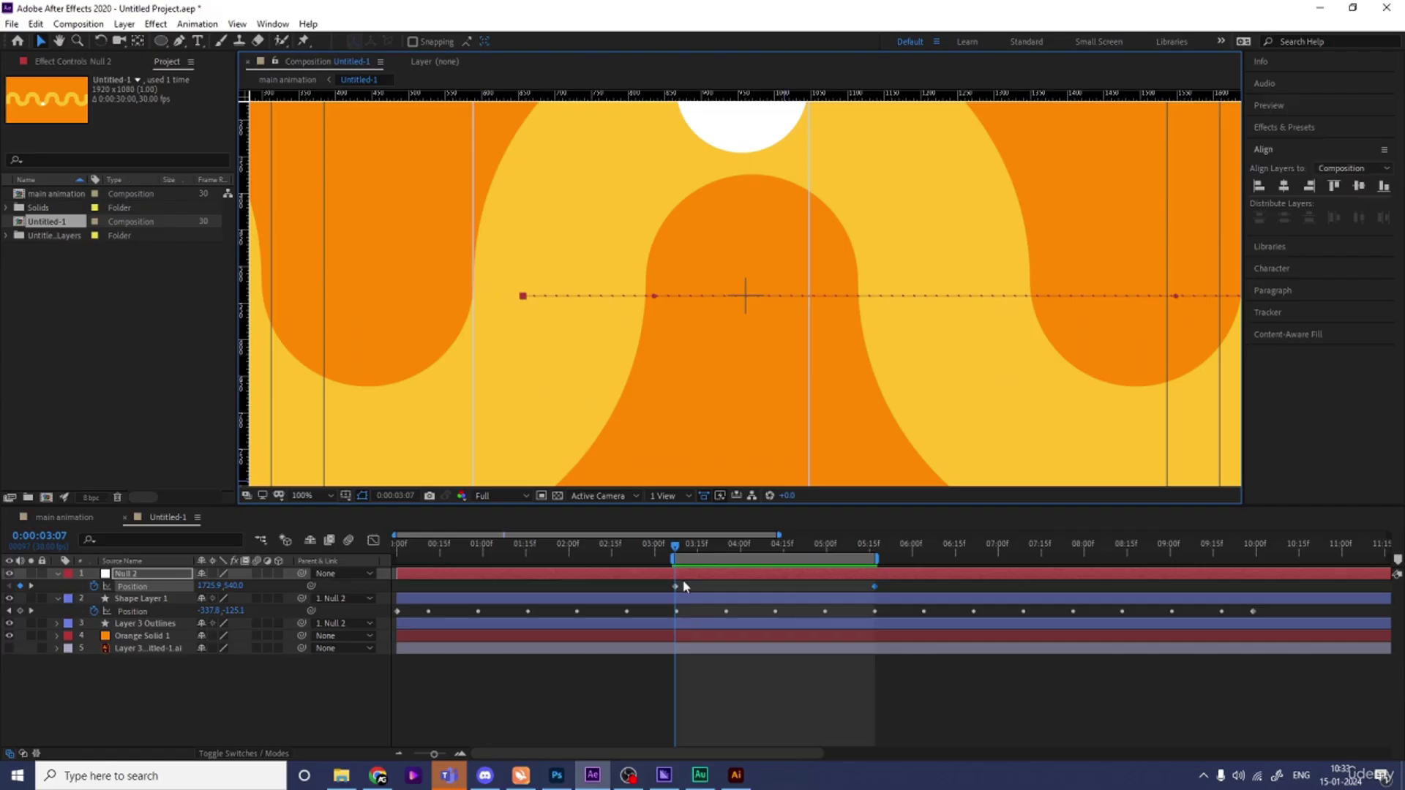
click(843, 544)
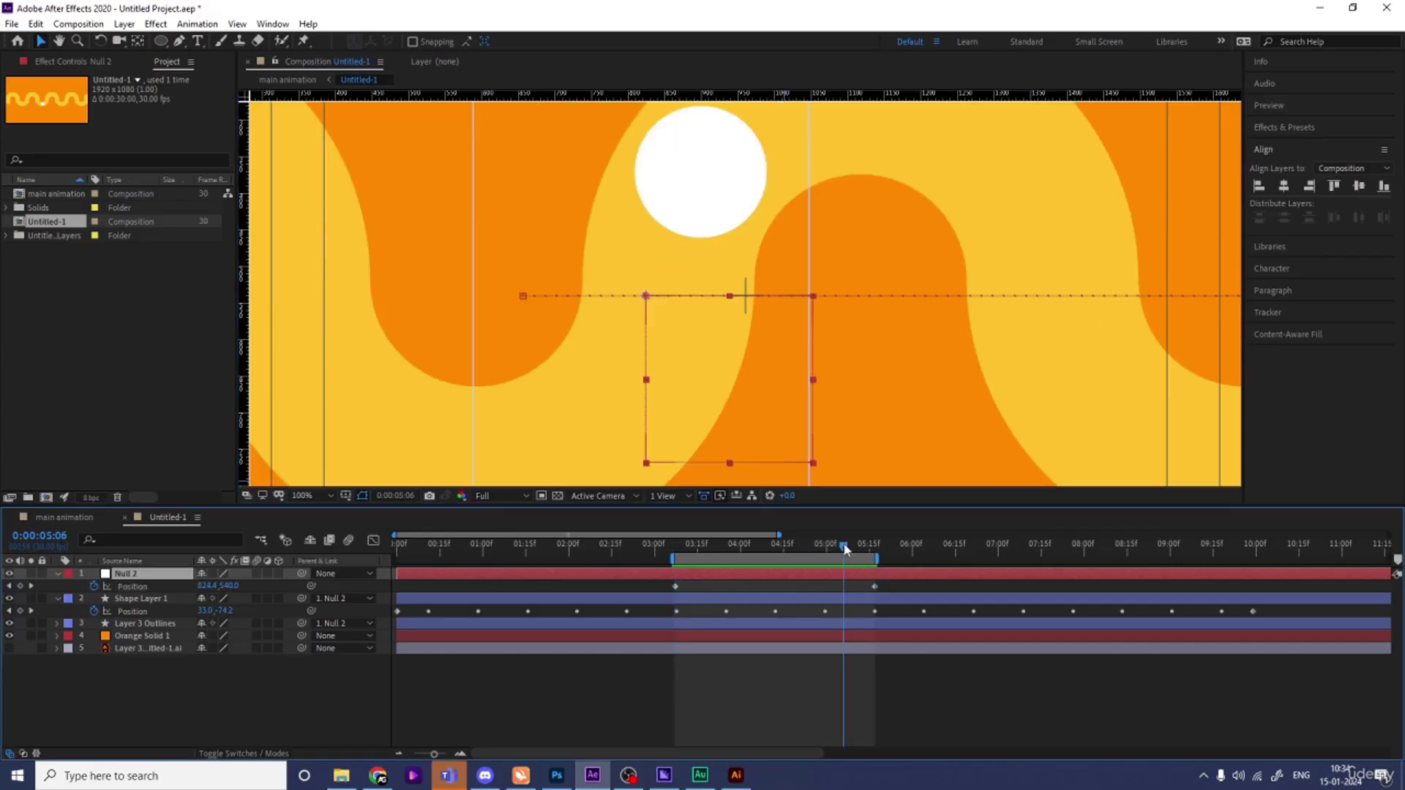
drag(845, 549, 882, 579)
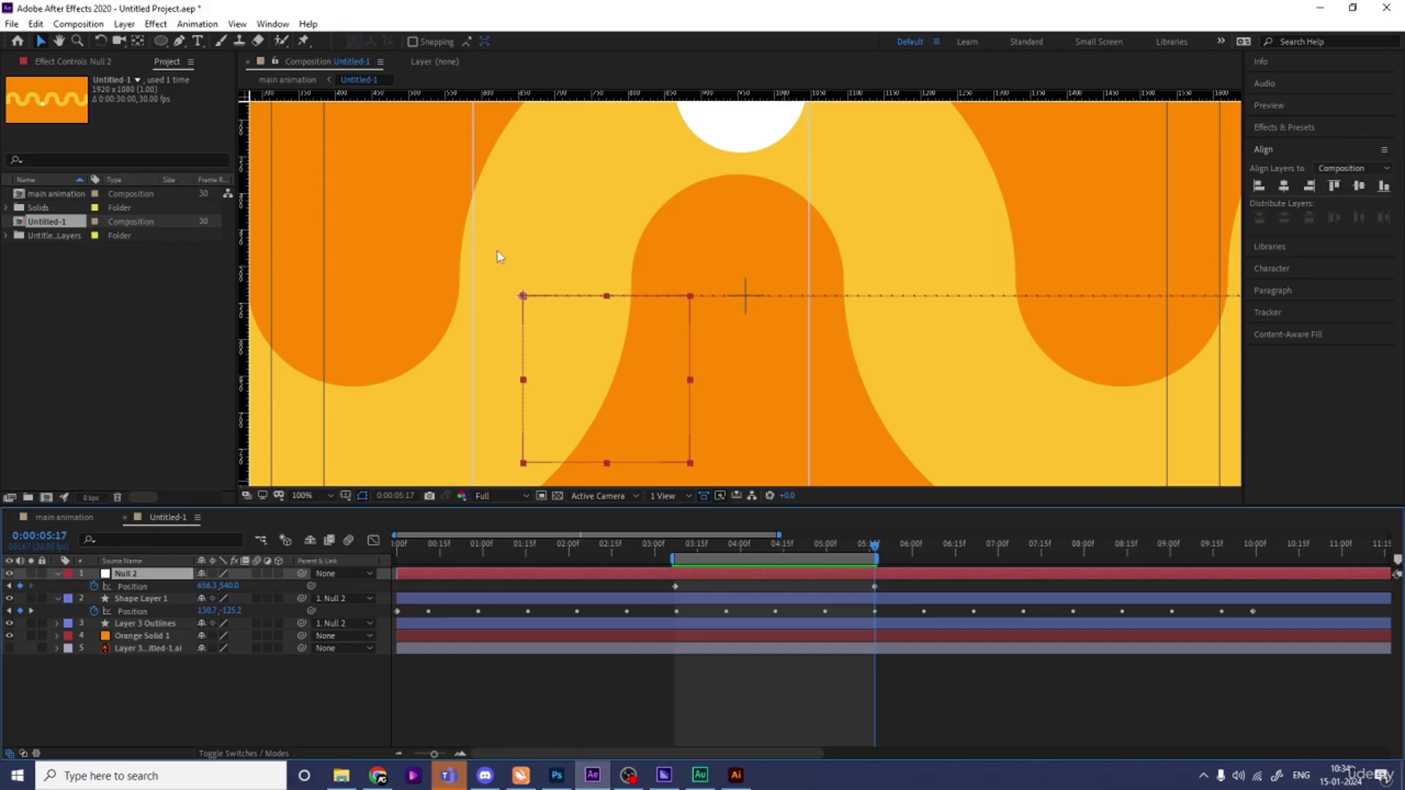
key(Right)
key(Right)
key(Right)
key(Right)
key(Right)
key(Right)
key(Right)
key(Right)
key(Right)
key(Right)
key(Right)
key(Right)
key(Right)
key(Right)
key(Right)
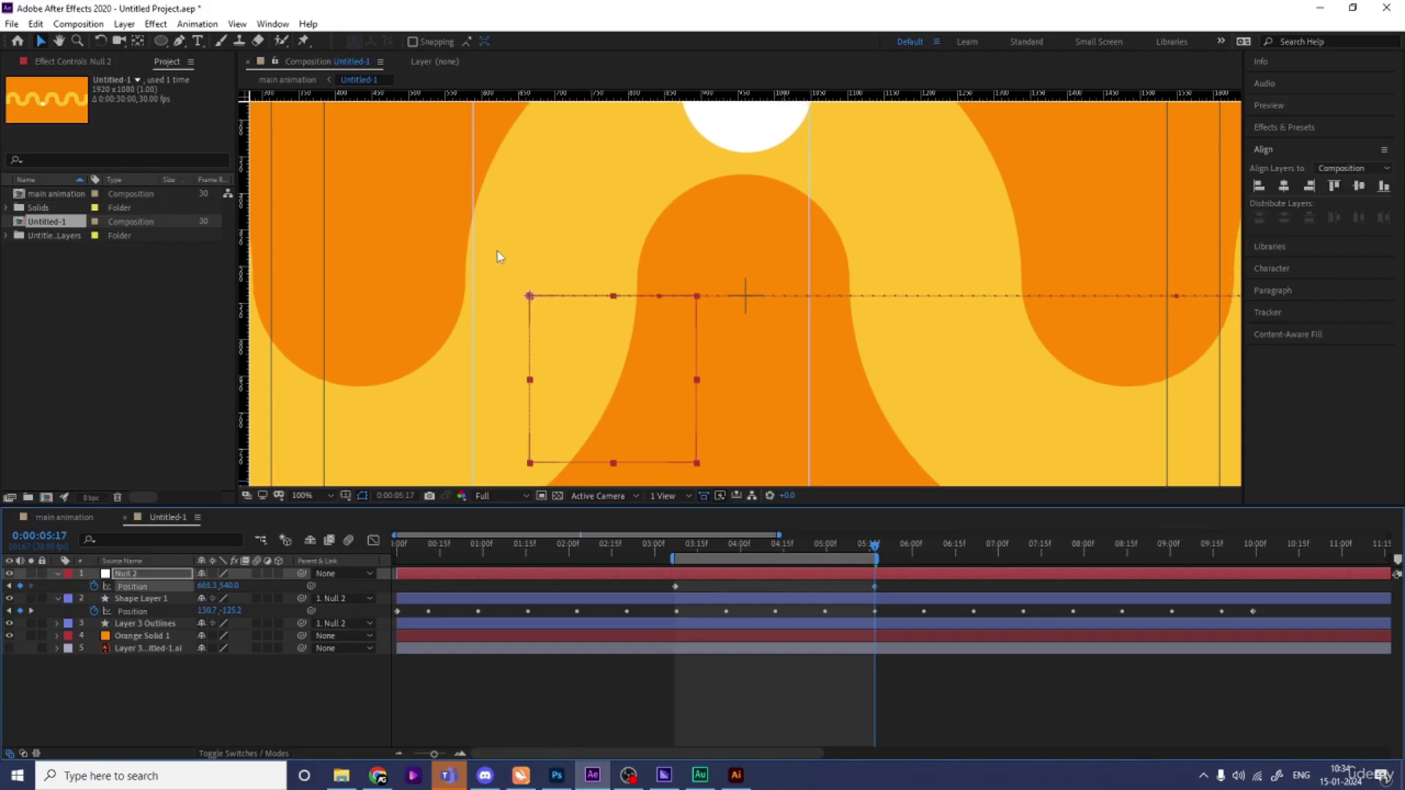
key(Right)
key(Right)
key(Right)
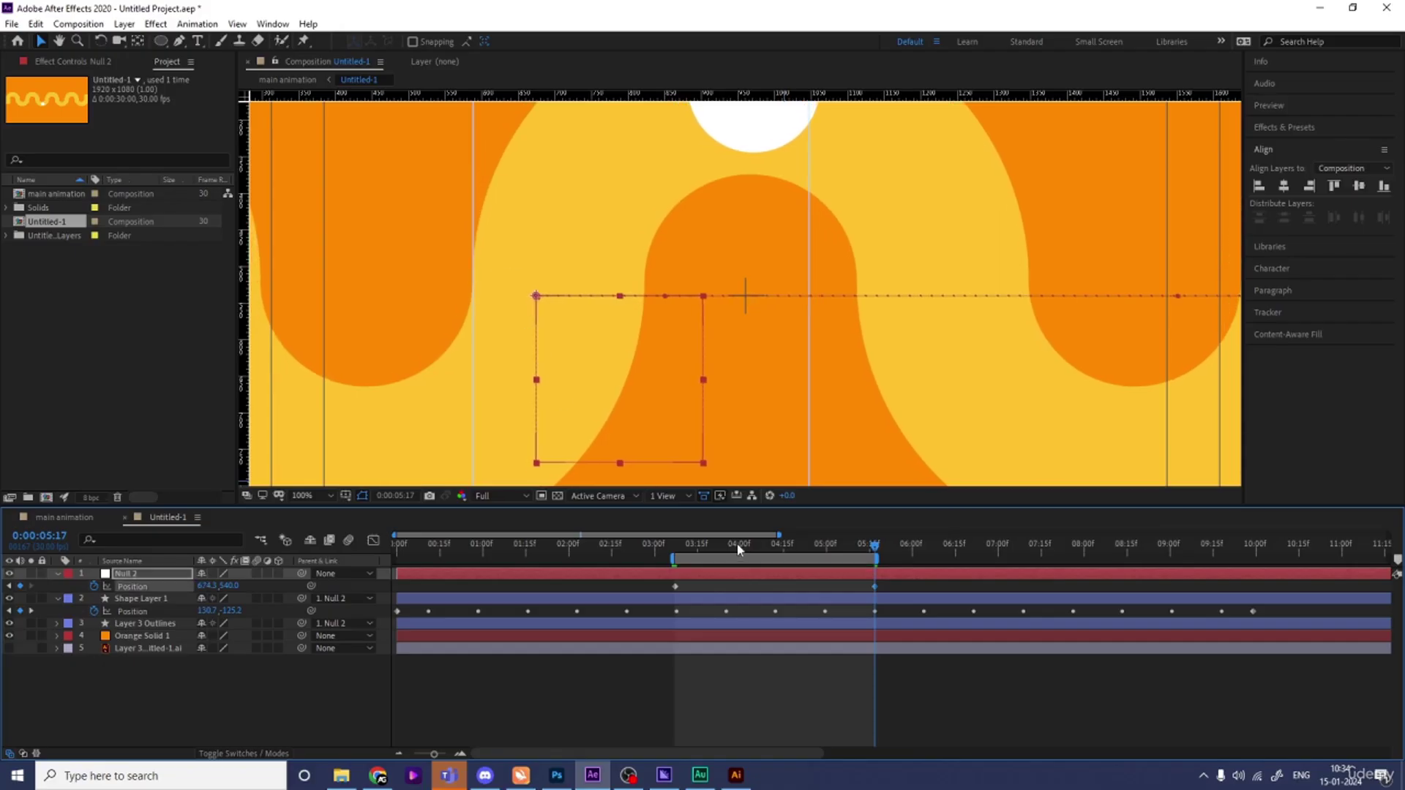
Fit the whole composition in the viewer and preview the animation to check the loop point
click(316, 494)
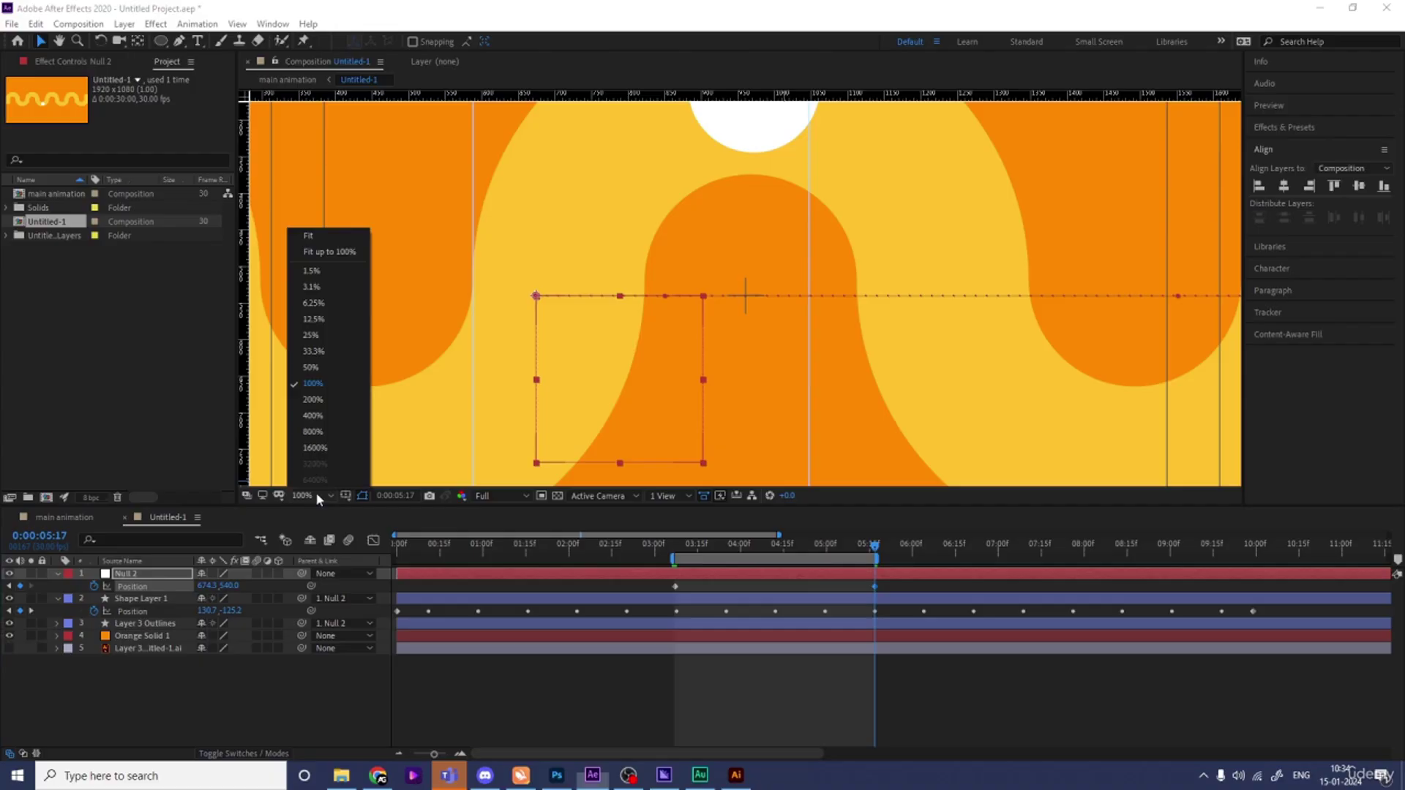
click(323, 237)
key(space)
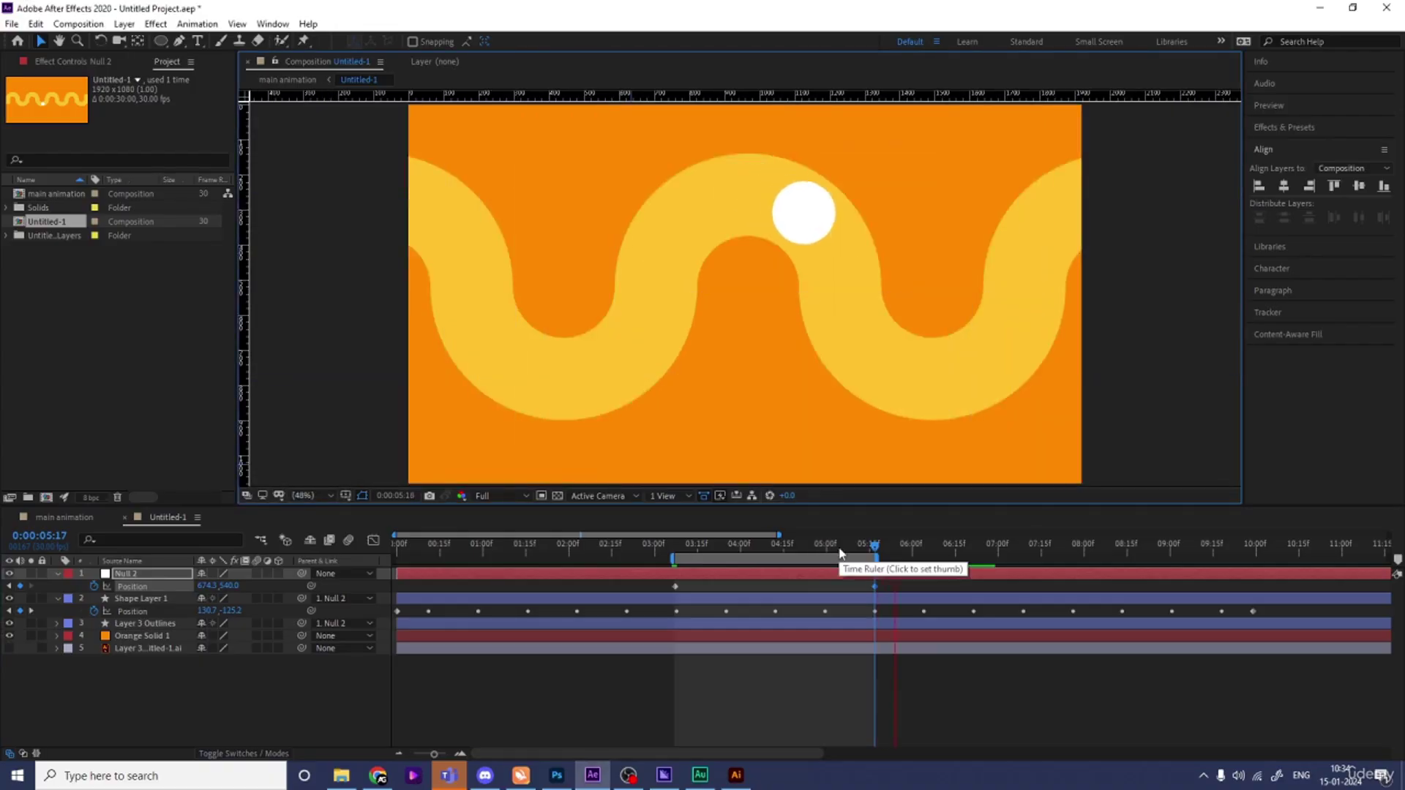
click(688, 547)
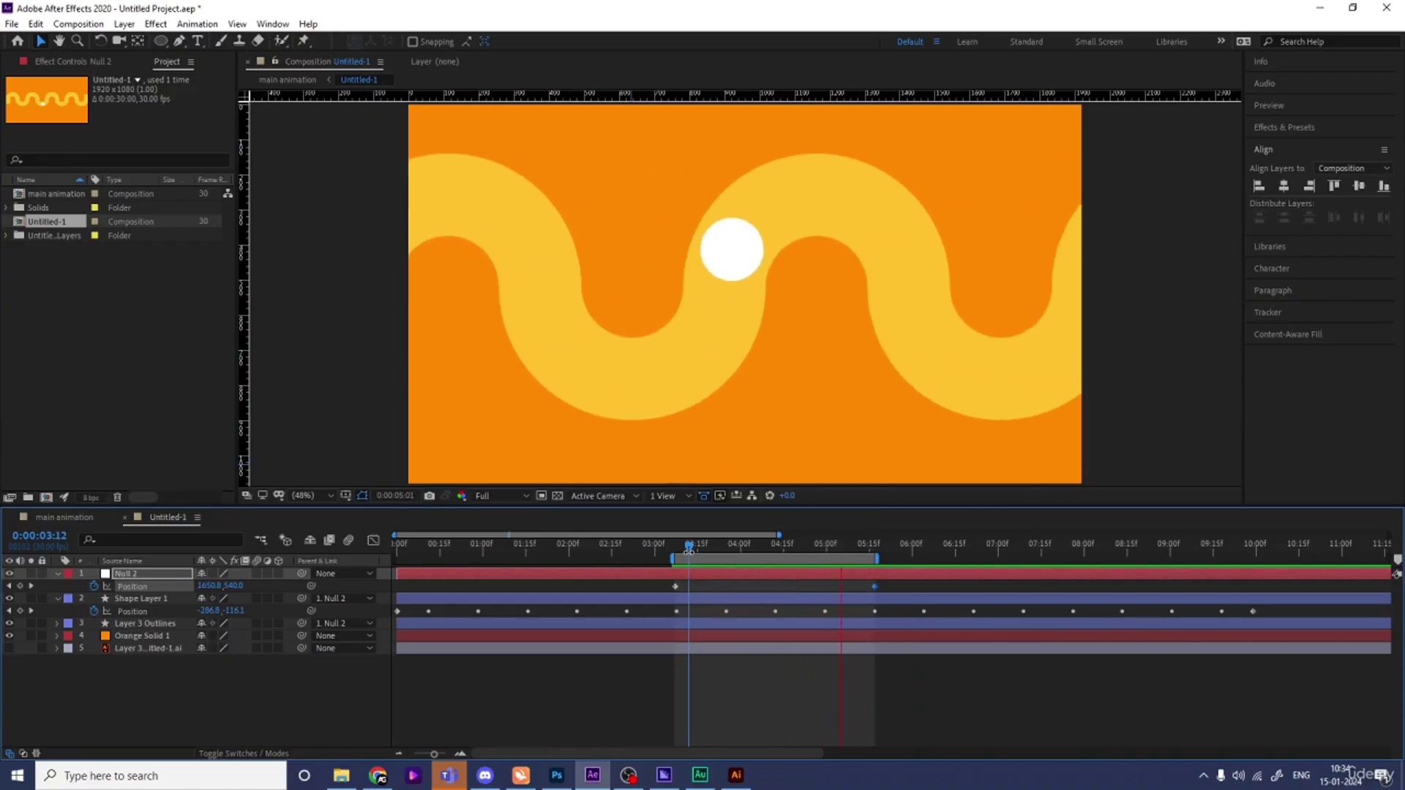
key(space)
Create a new null object and parent Null 2 to it
click(174, 672)
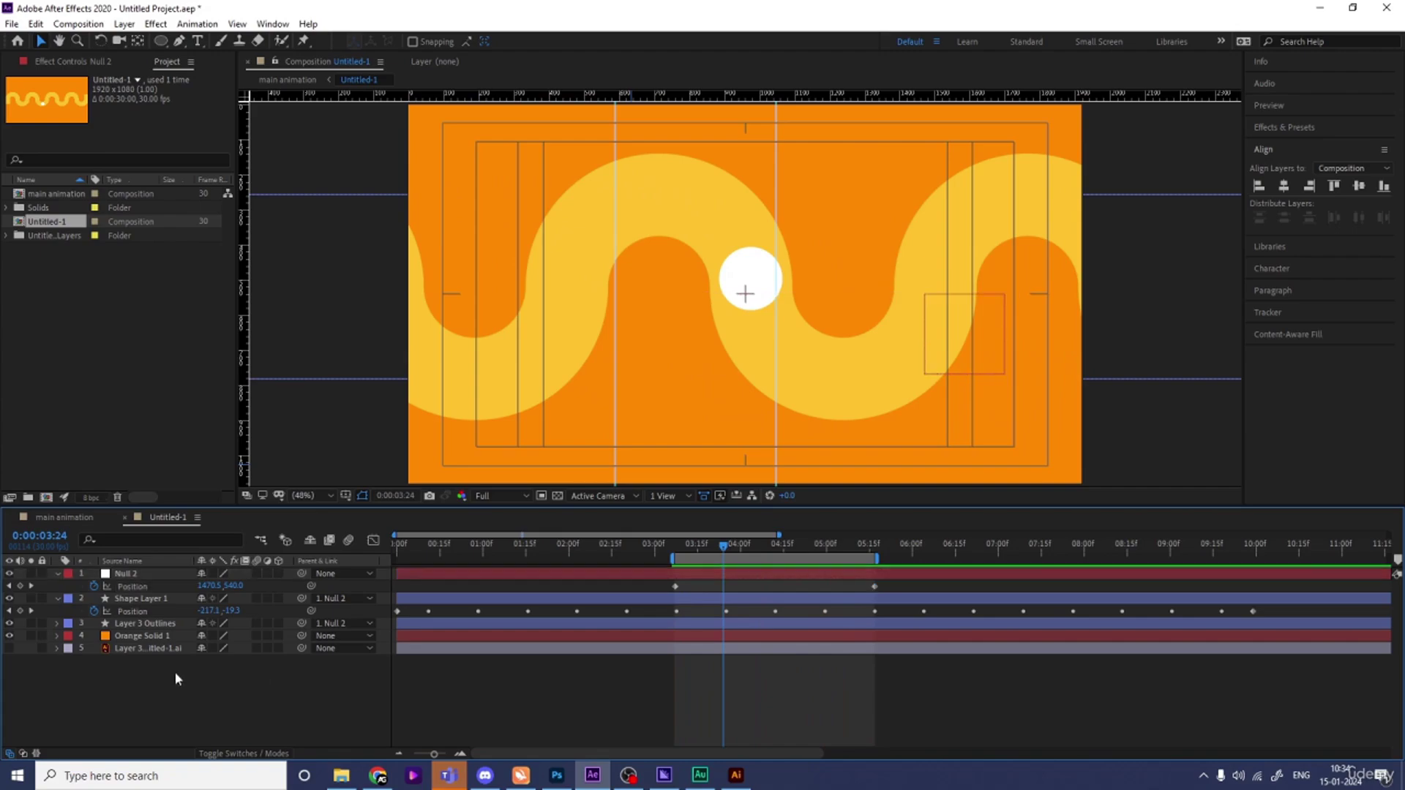
right_click(165, 735)
mouse_move(220, 575)
click(390, 660)
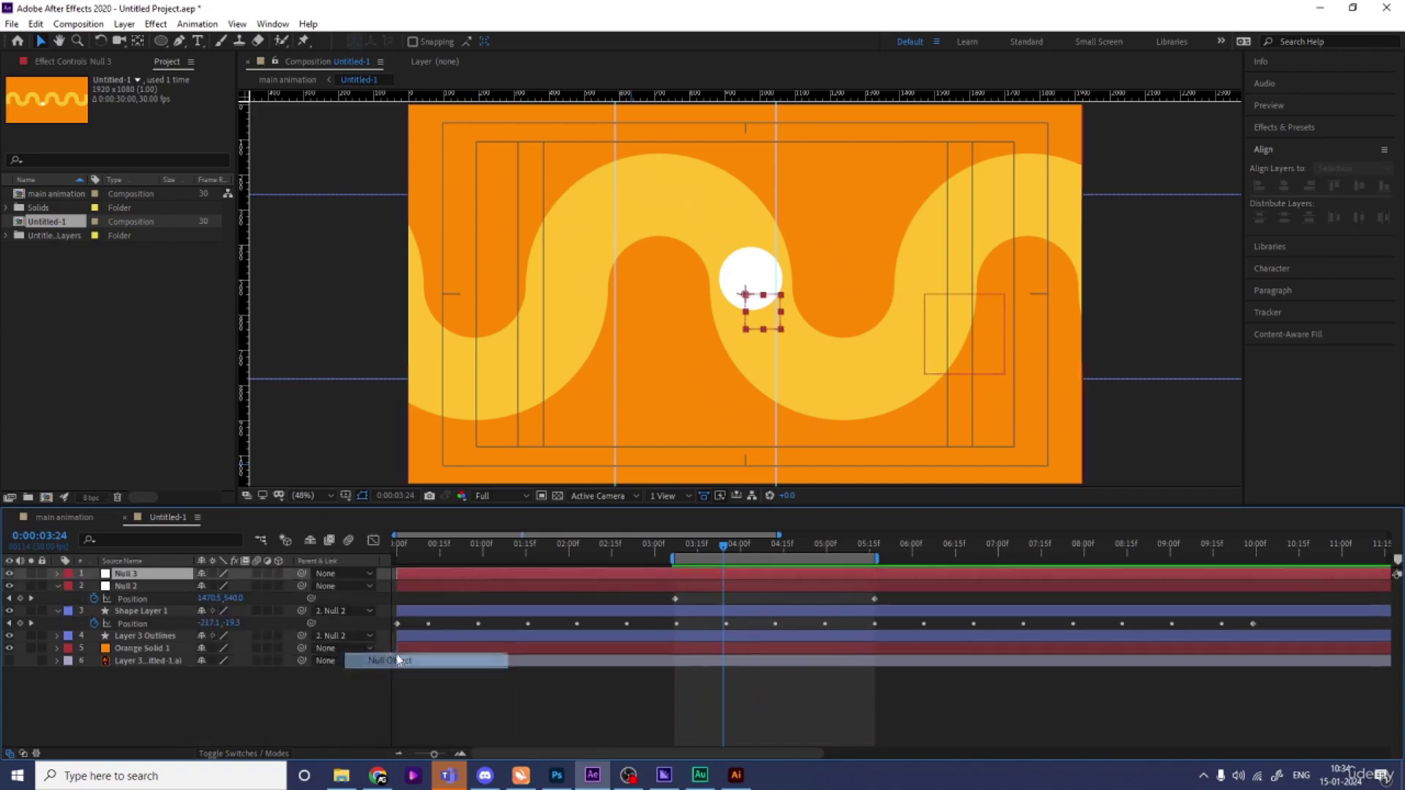
click(143, 587)
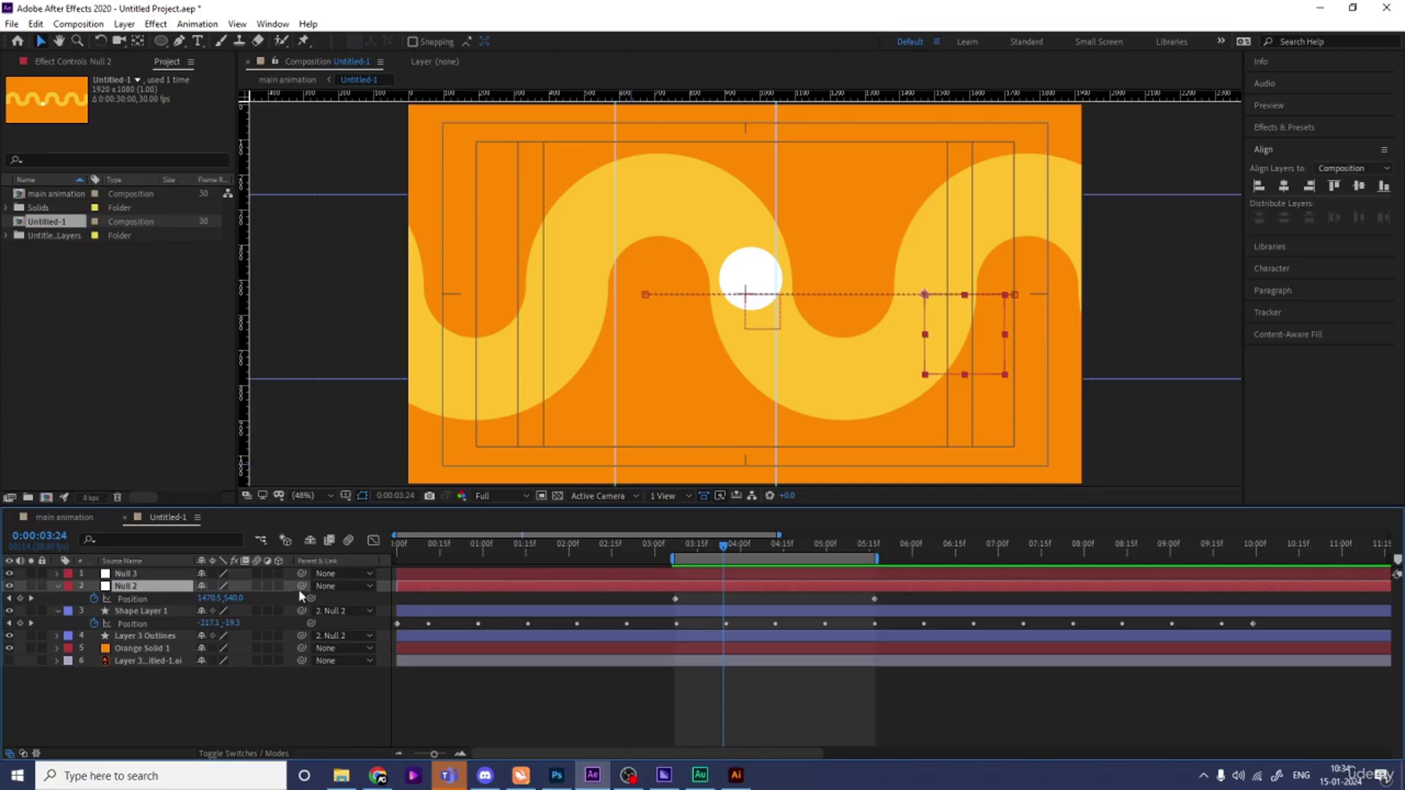
mouse_move(236, 593)
mouse_down()
mouse_move(152, 577)
mouse_move(241, 579)
mouse_up()
Rotate Null 3 to 35° so the whole scene tilts diagonally, and preview the animation
click(153, 578)
key(r)
key(space)
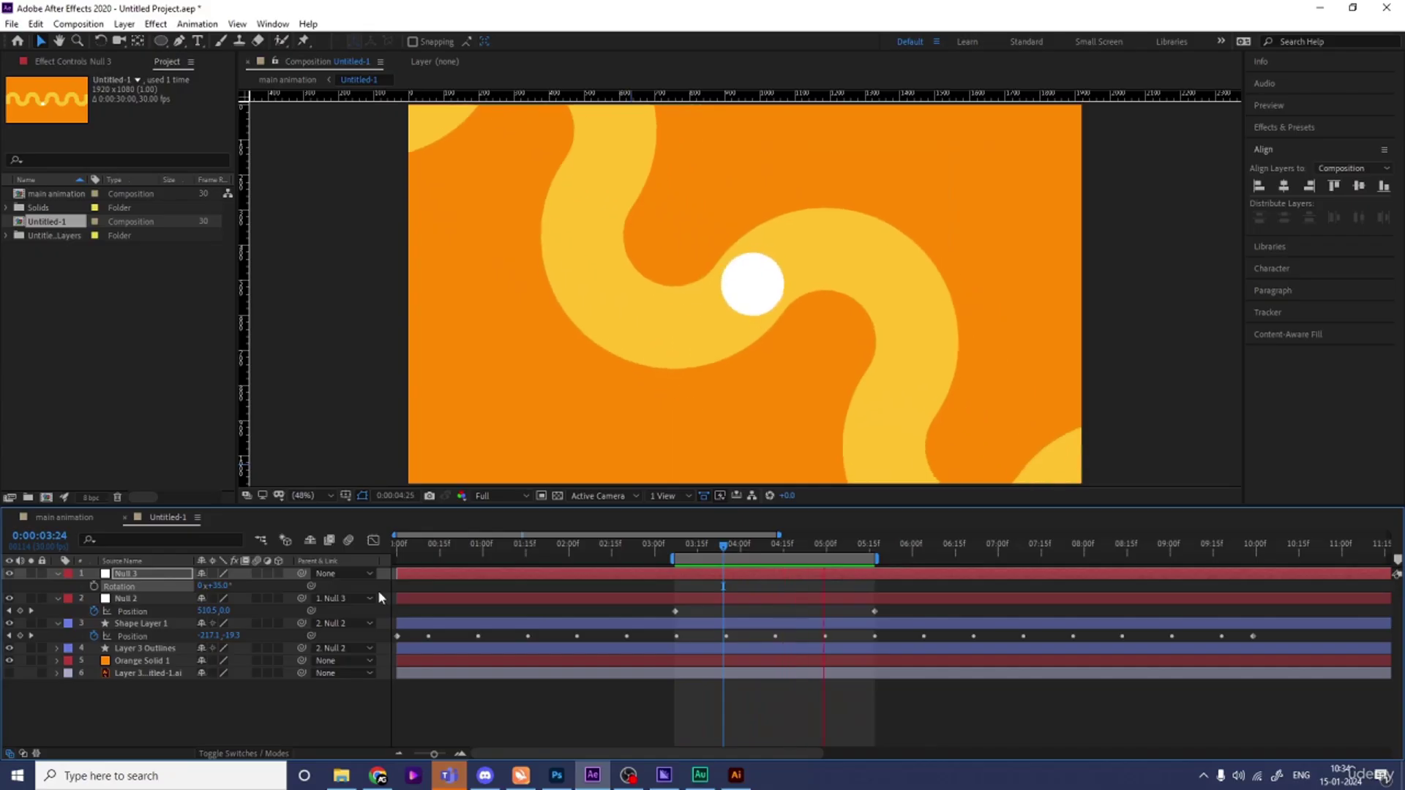
key(space)
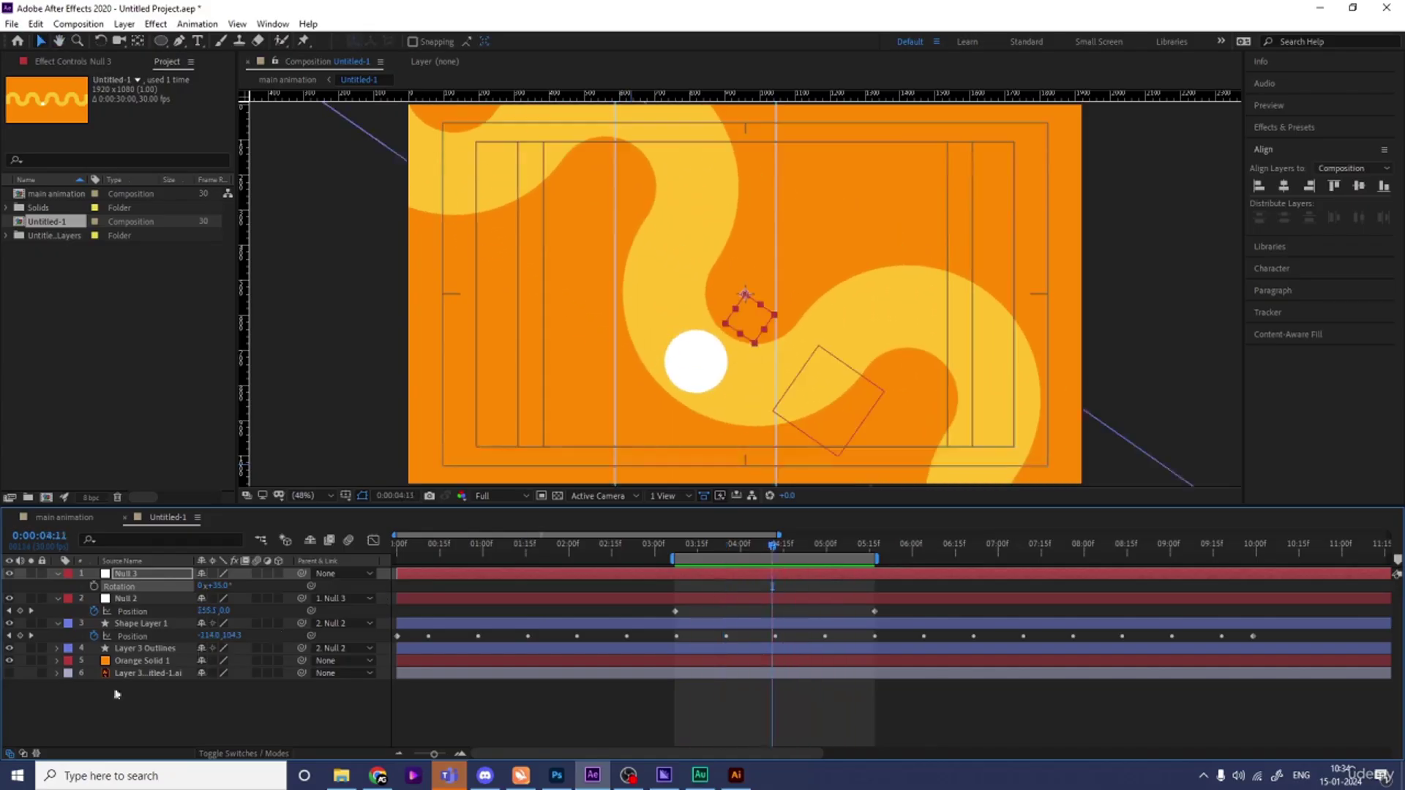
Add a Bevel and Emboss layer style to the circle's Shape Layer 1 and expand its settings
click(133, 623)
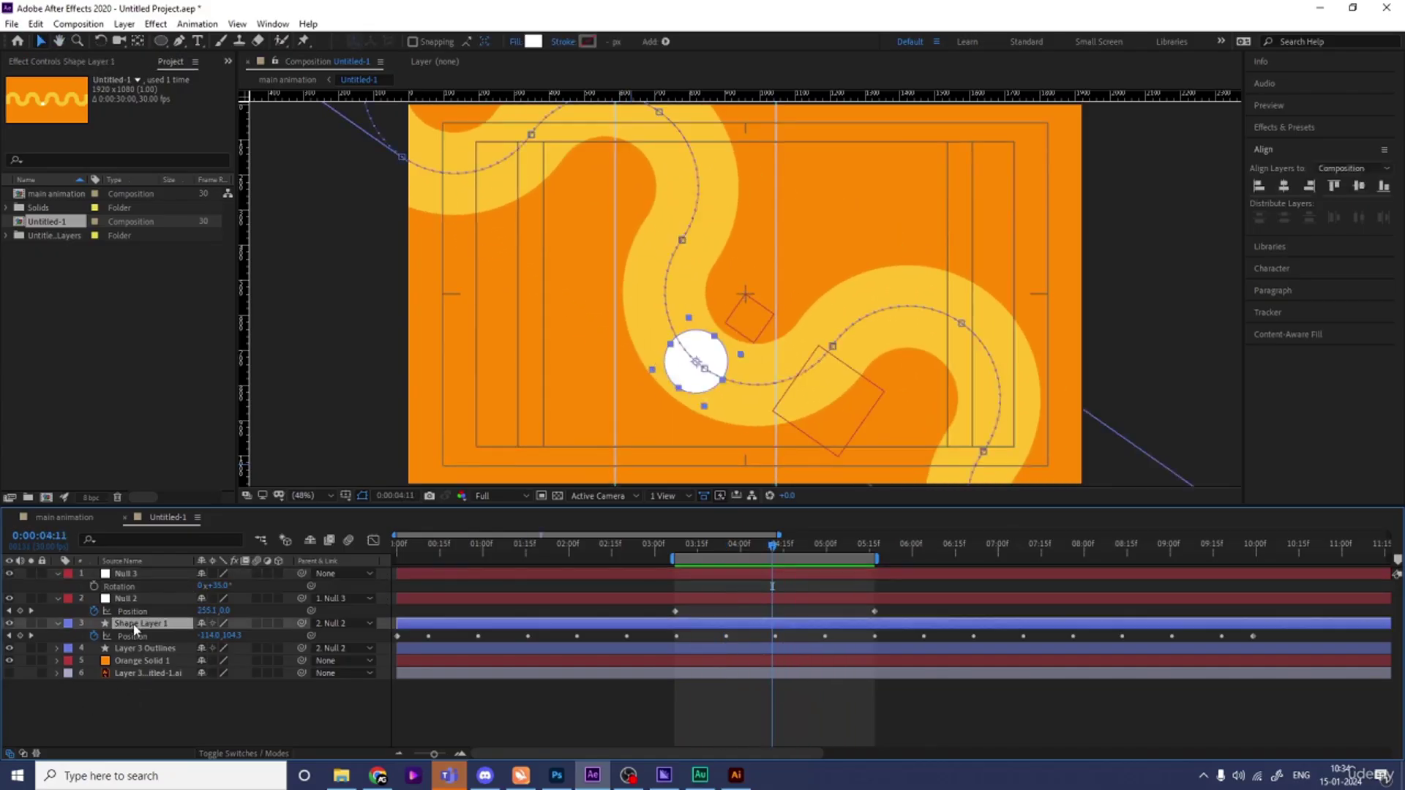
right_click(133, 625)
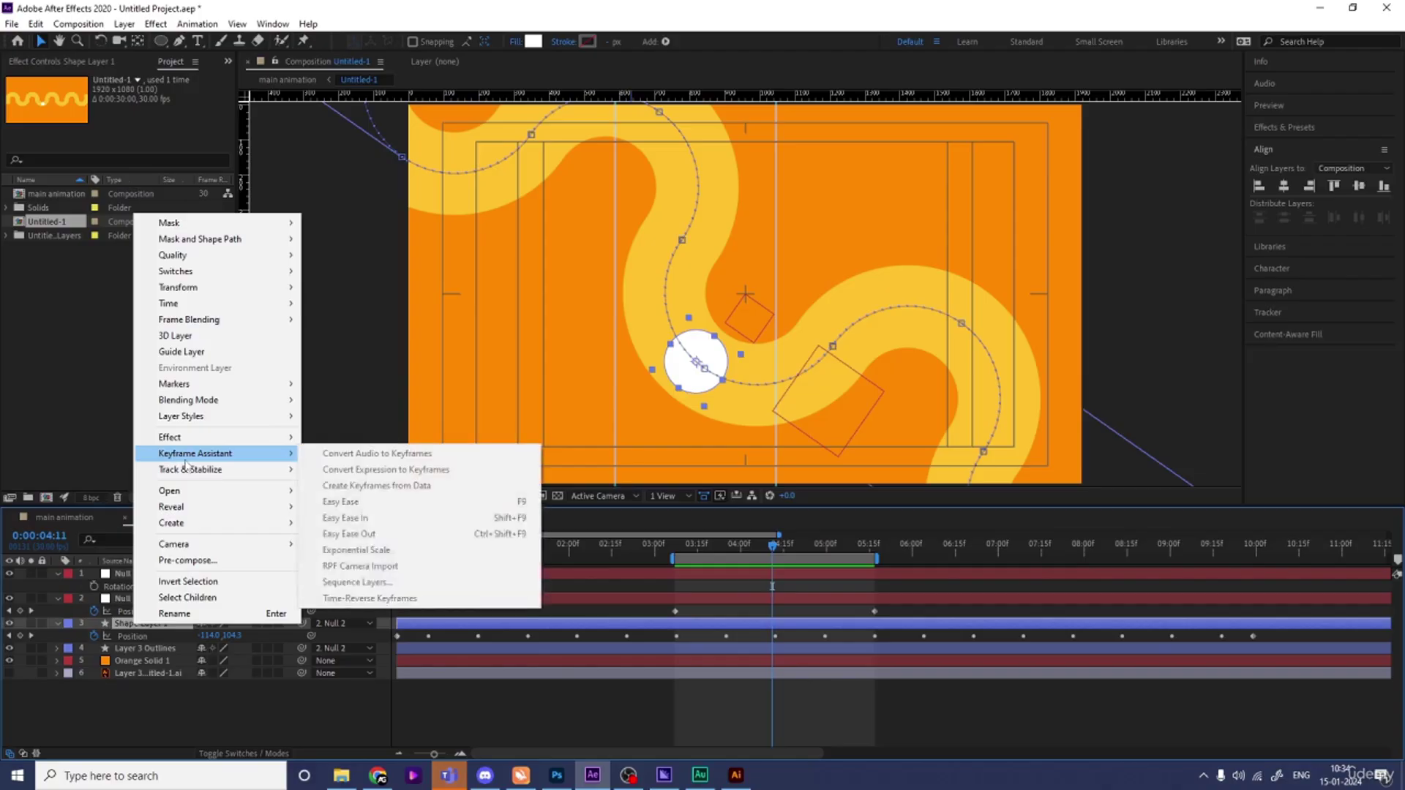
mouse_move(189, 422)
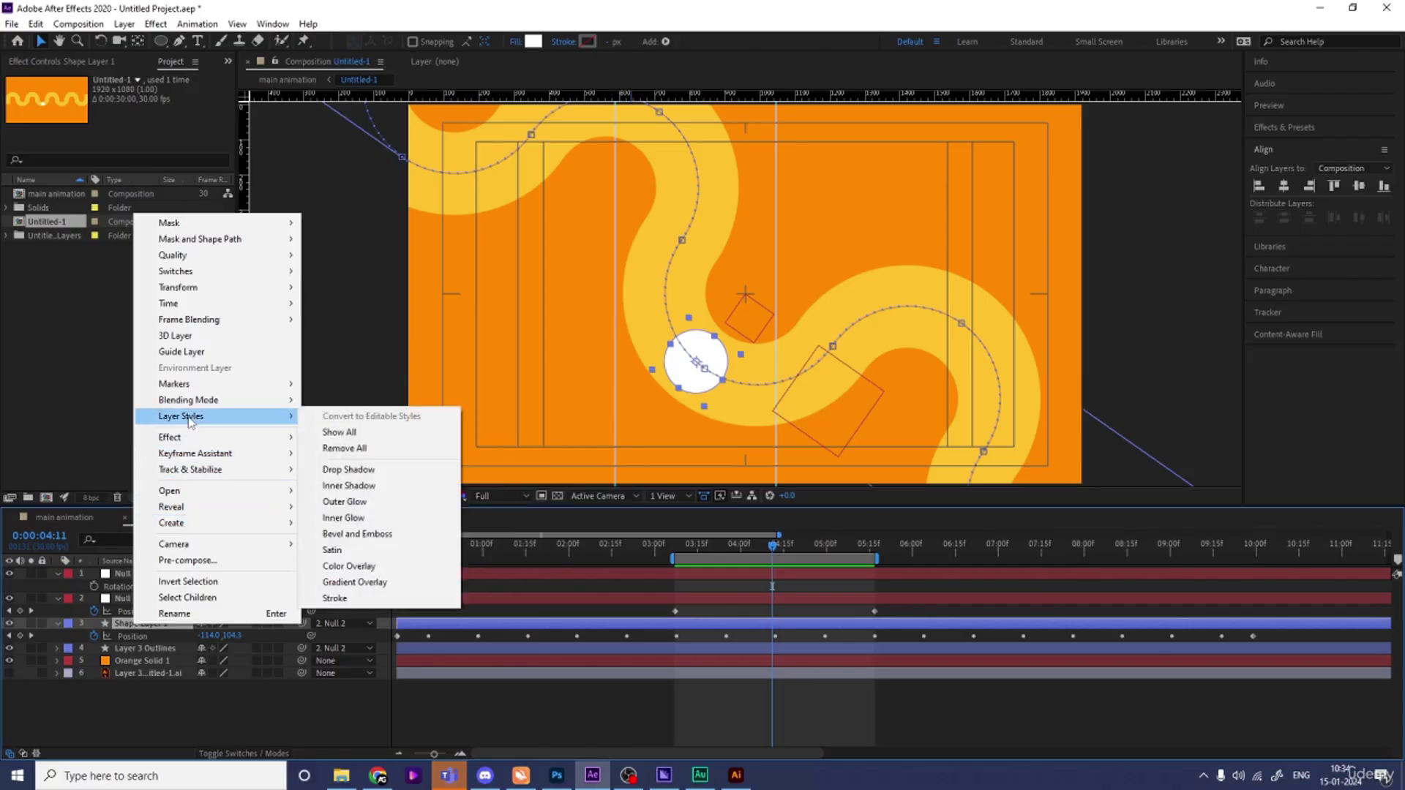
click(450, 534)
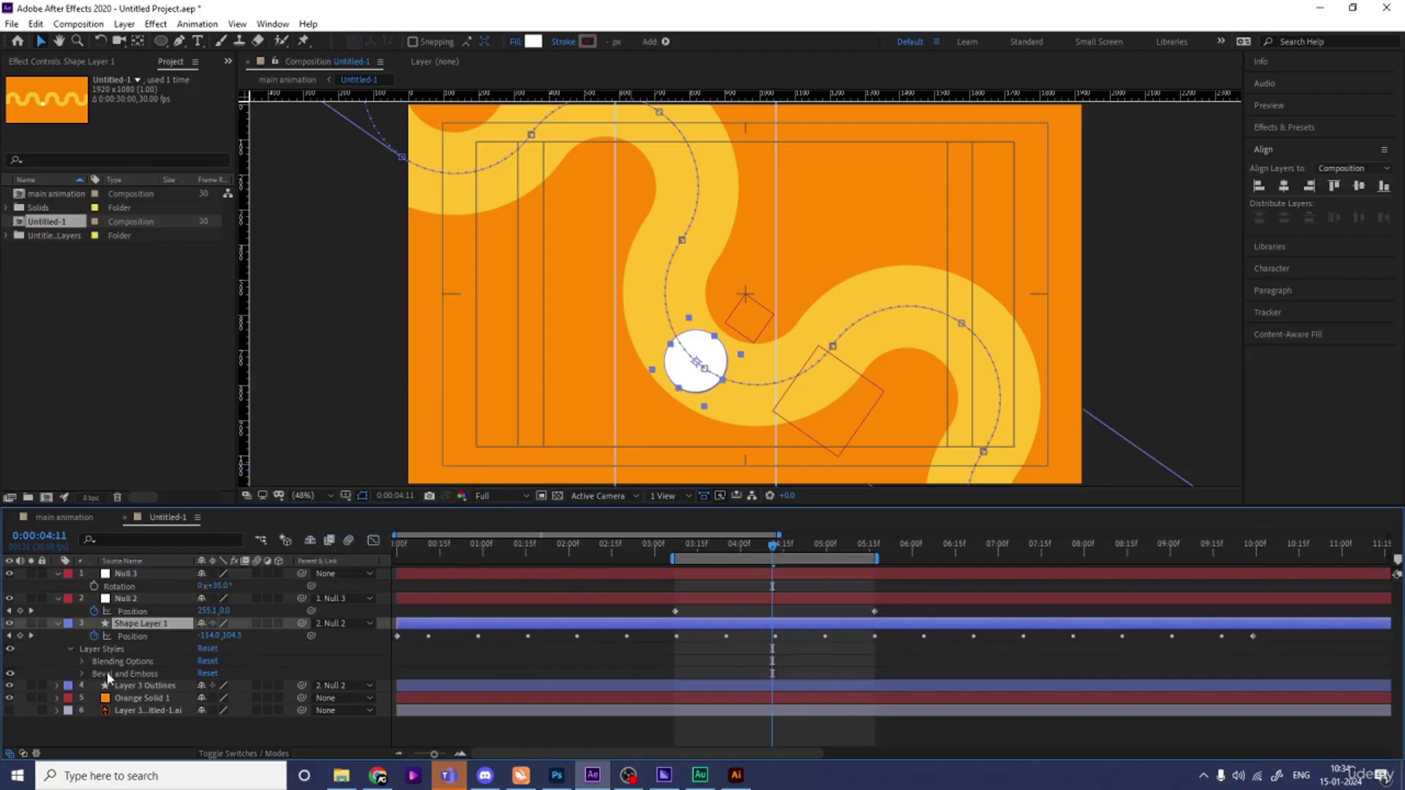
click(81, 673)
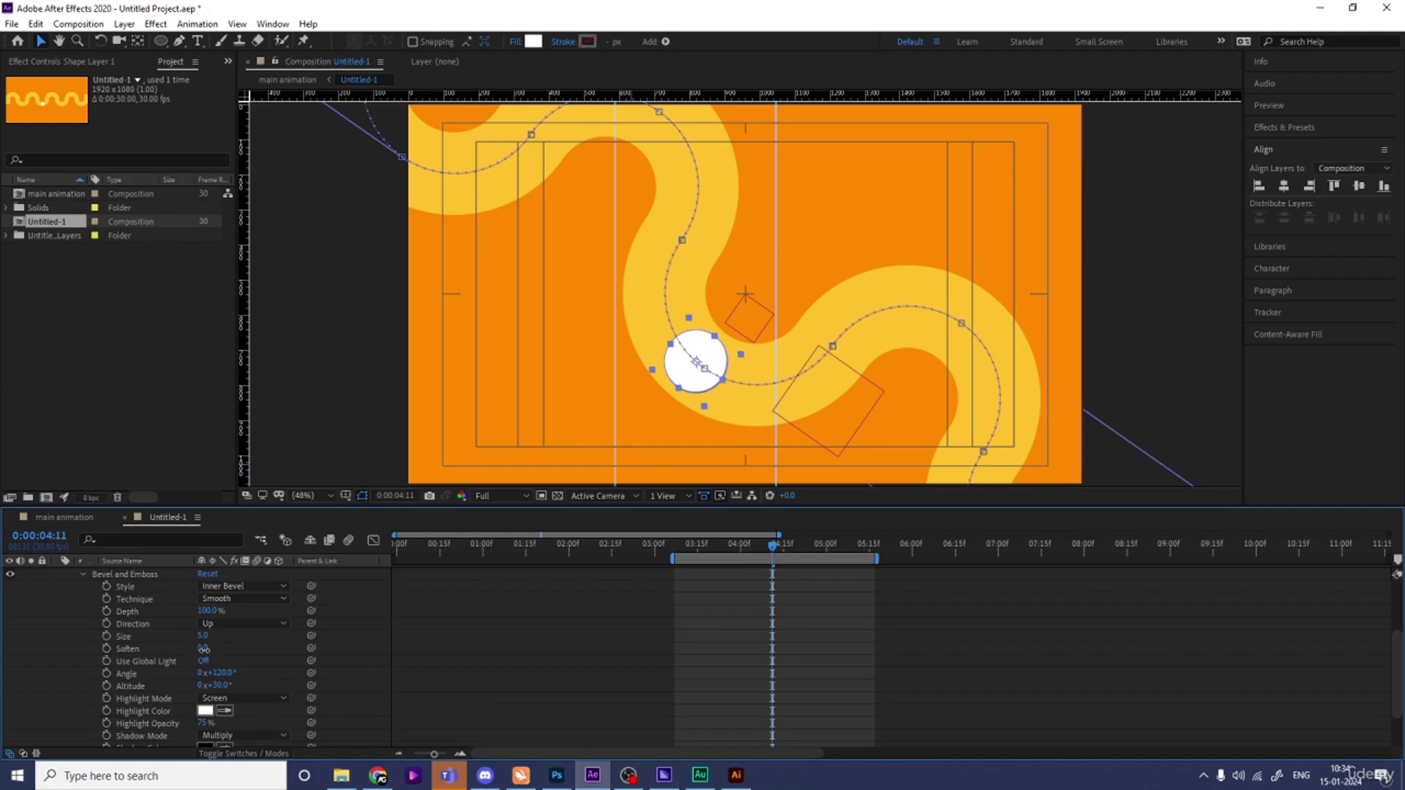
Set the circle's Bevel and Emboss to Soften 16, Size 67 and Shadow Opacity 20%, and collapse the layer
drag(203, 648, 302, 638)
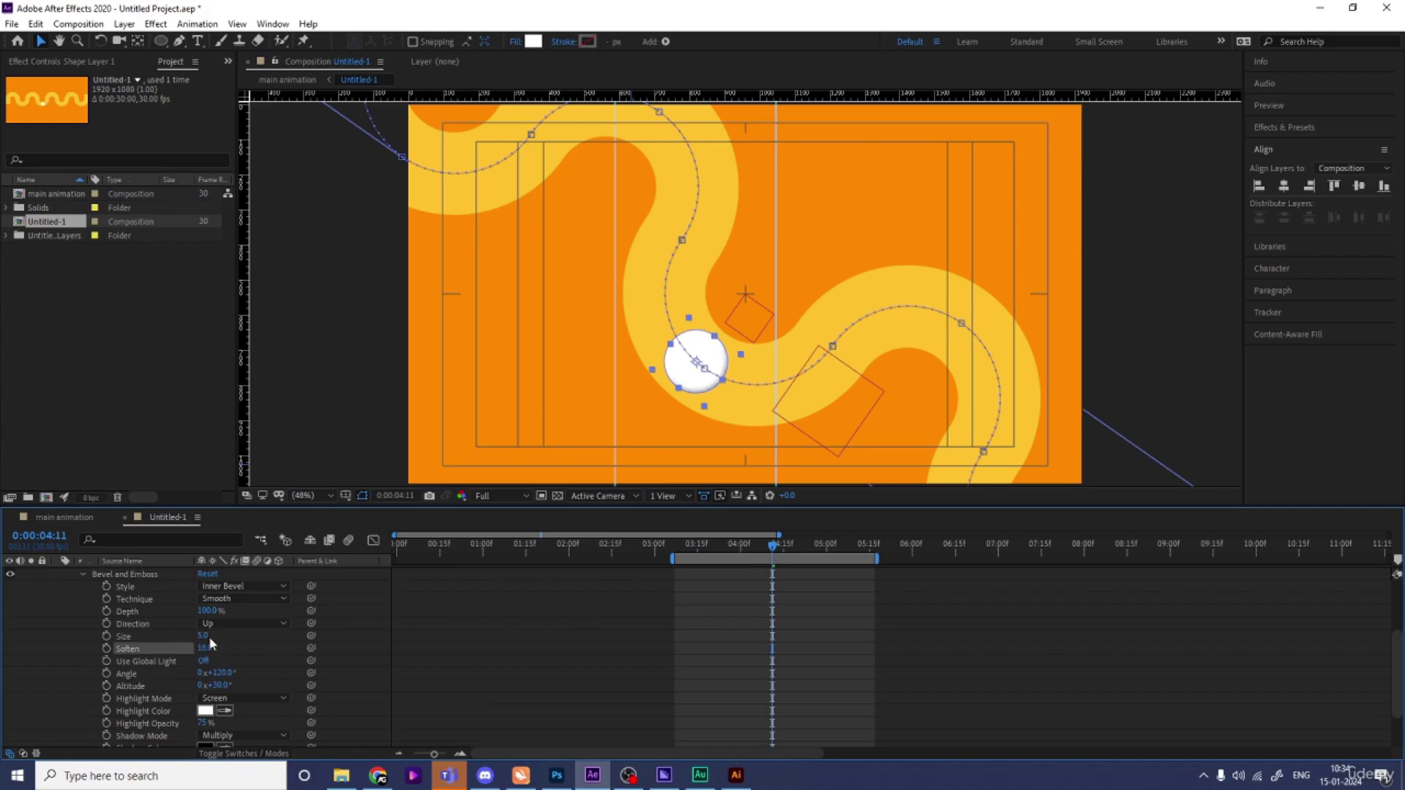
drag(207, 636, 255, 636)
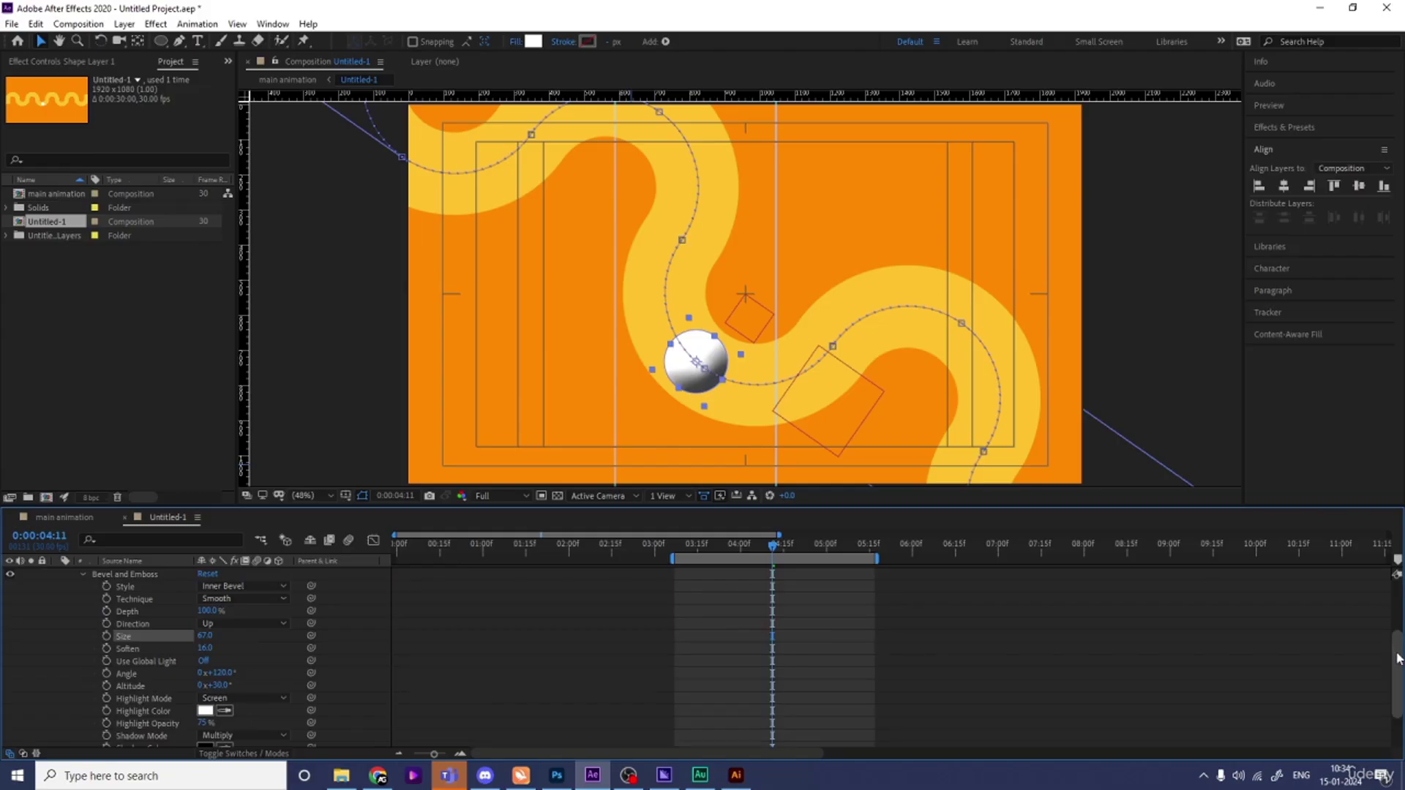
drag(1398, 658, 1400, 691)
drag(206, 704, 172, 706)
click(454, 613)
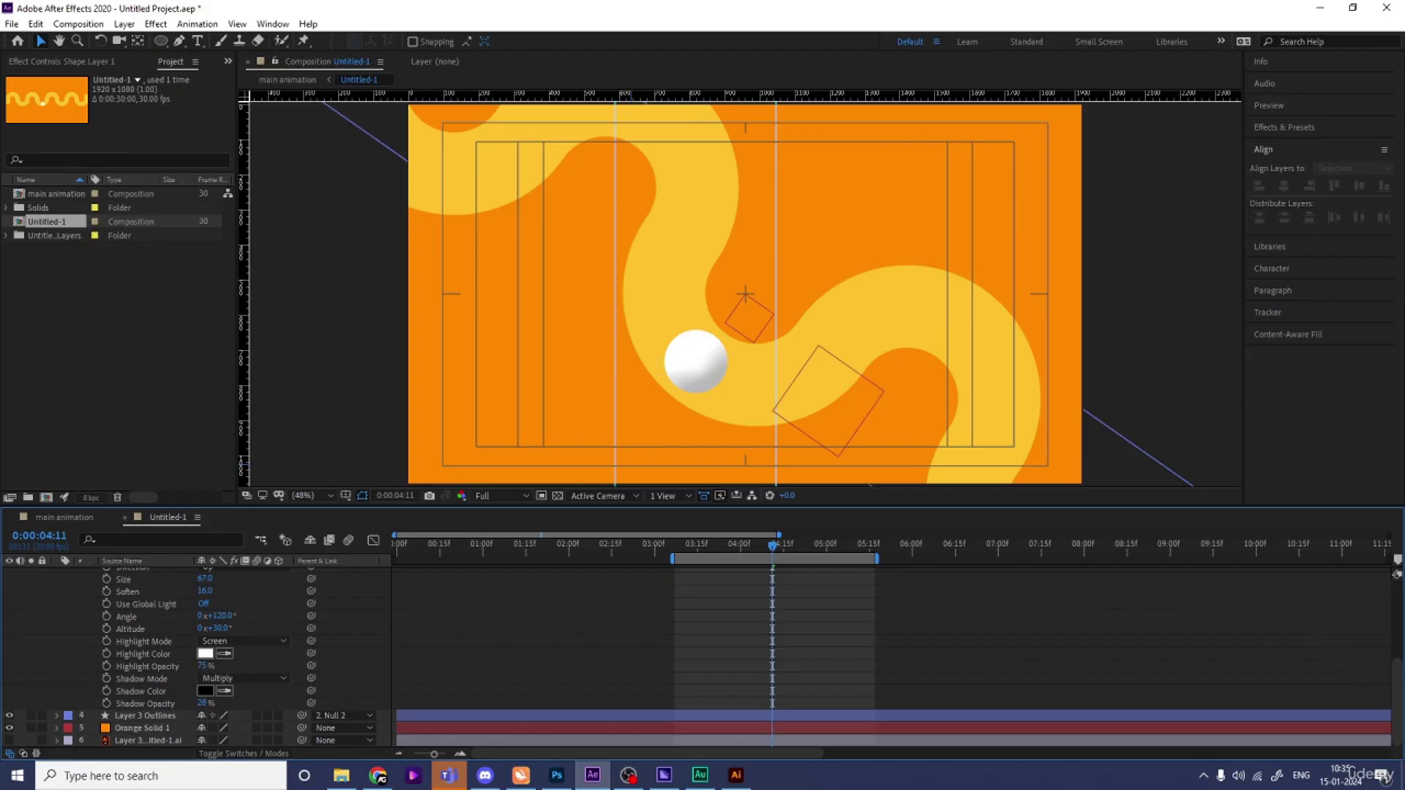
scroll(272, 597, up, 10)
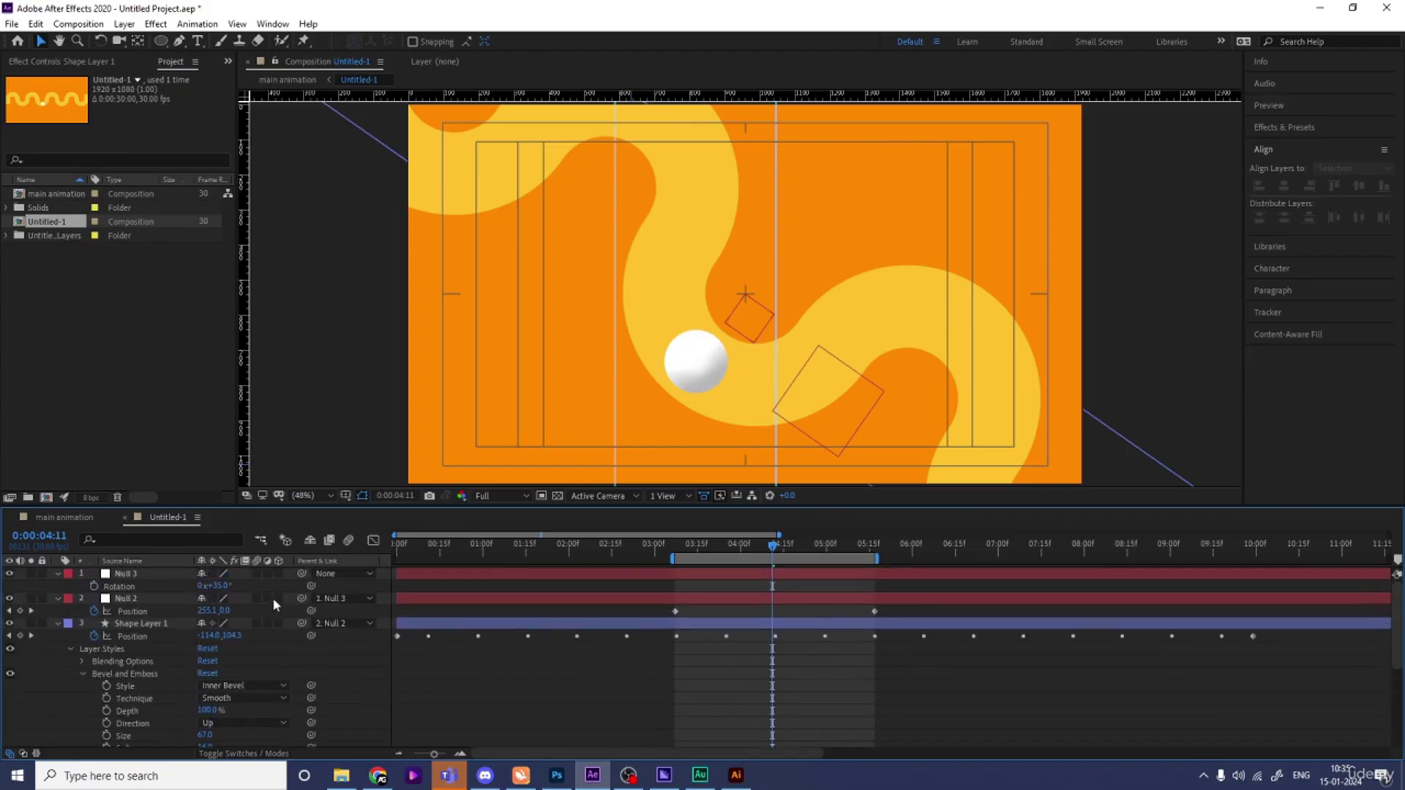
click(58, 622)
Add a Bevel and Emboss layer style to the wavy path's Layer 3 Outlines and expand its settings
click(128, 635)
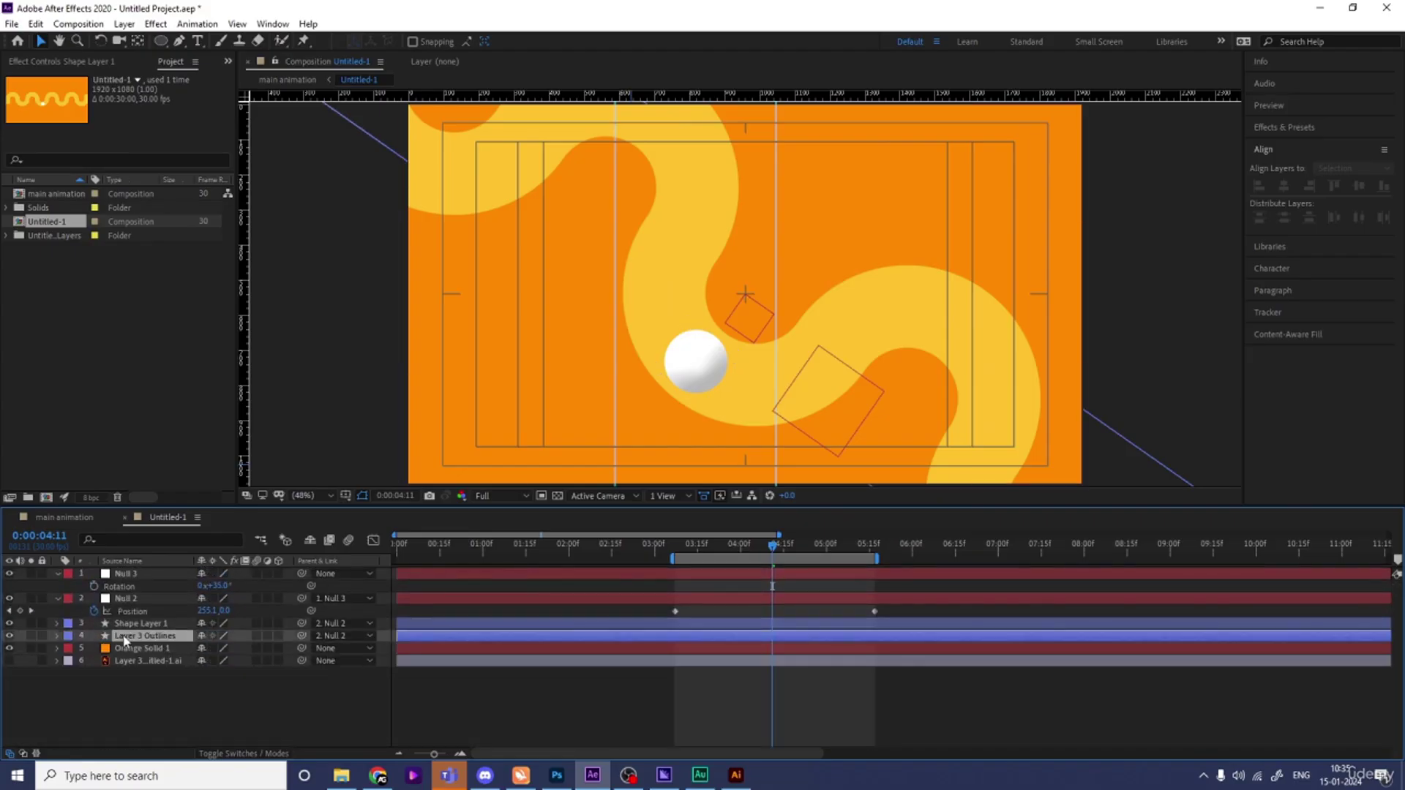
right_click(123, 639)
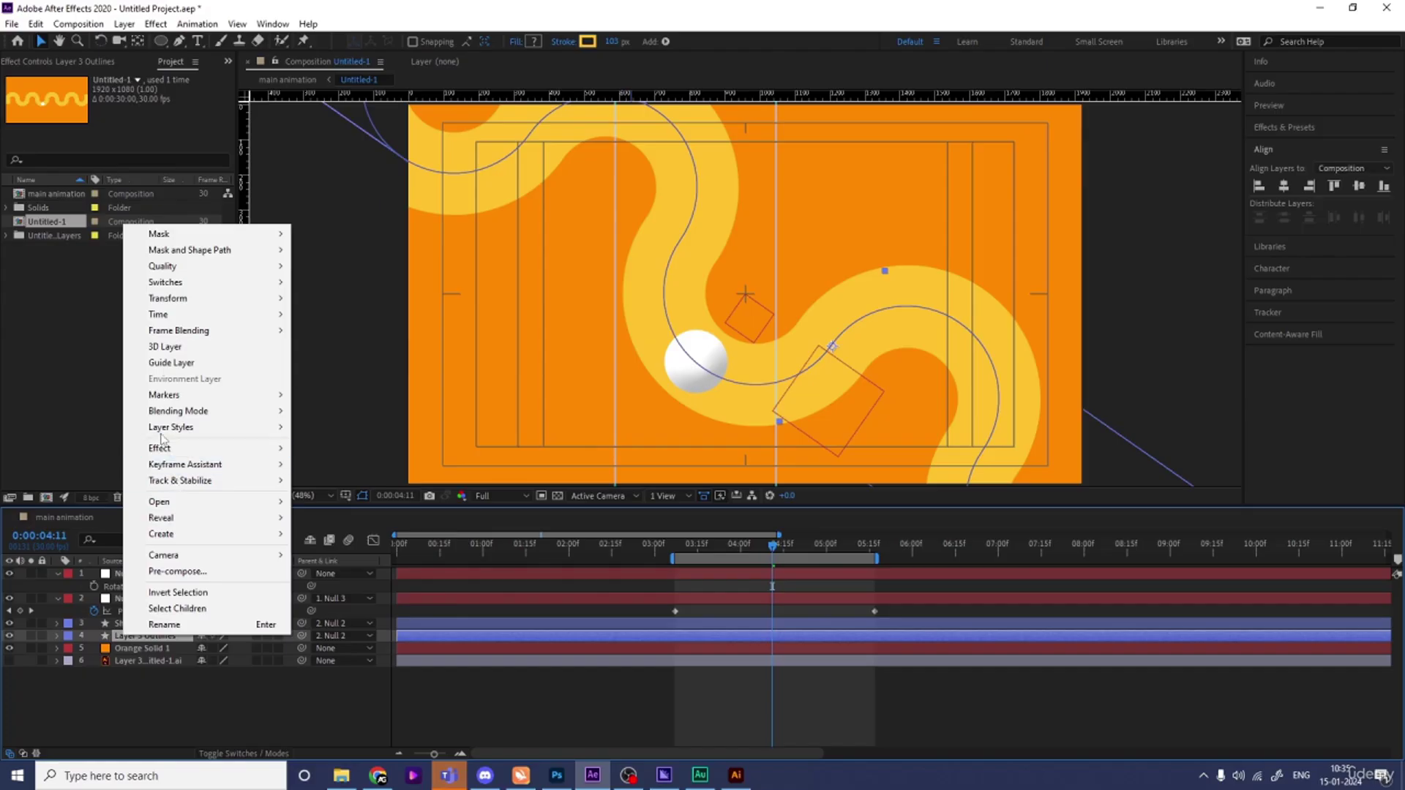
mouse_move(276, 429)
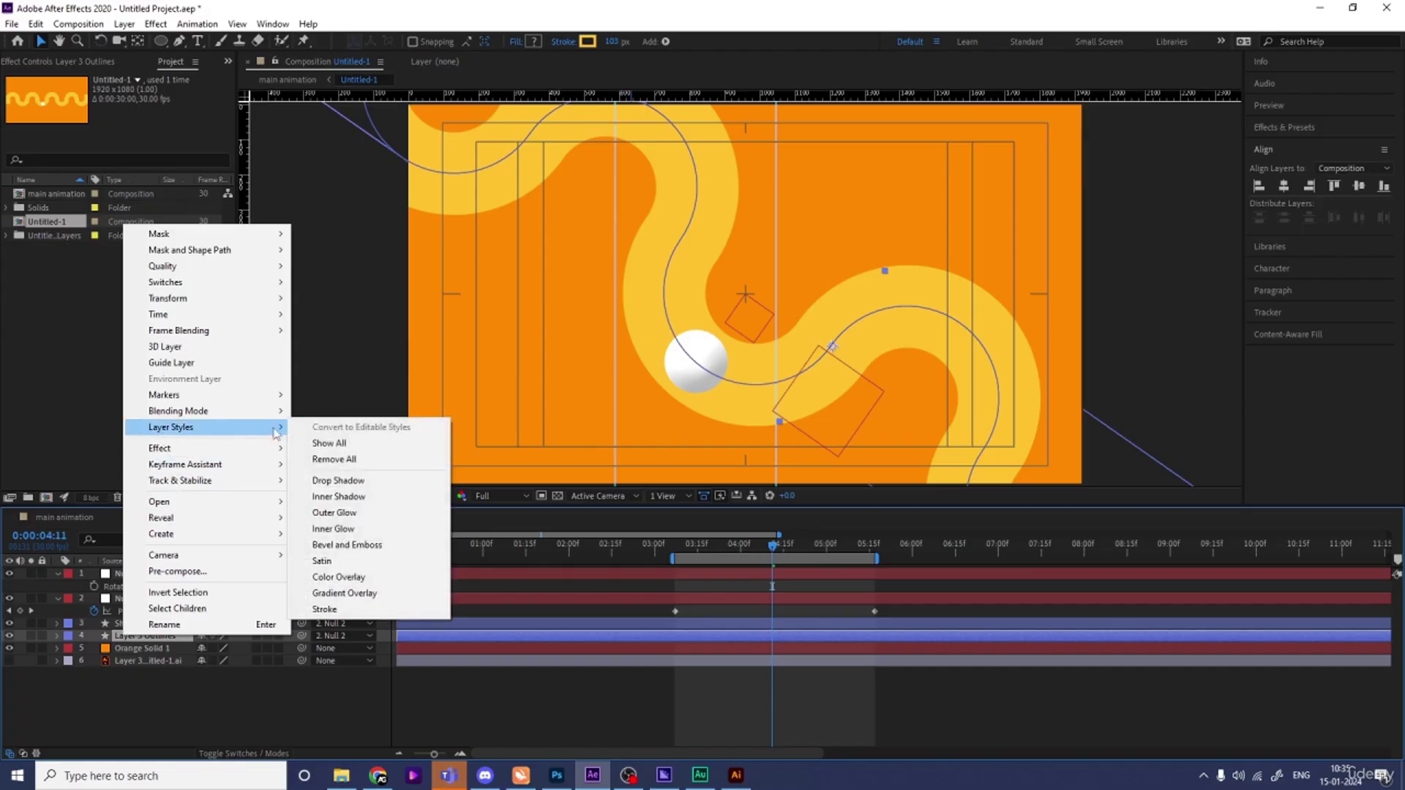
click(345, 544)
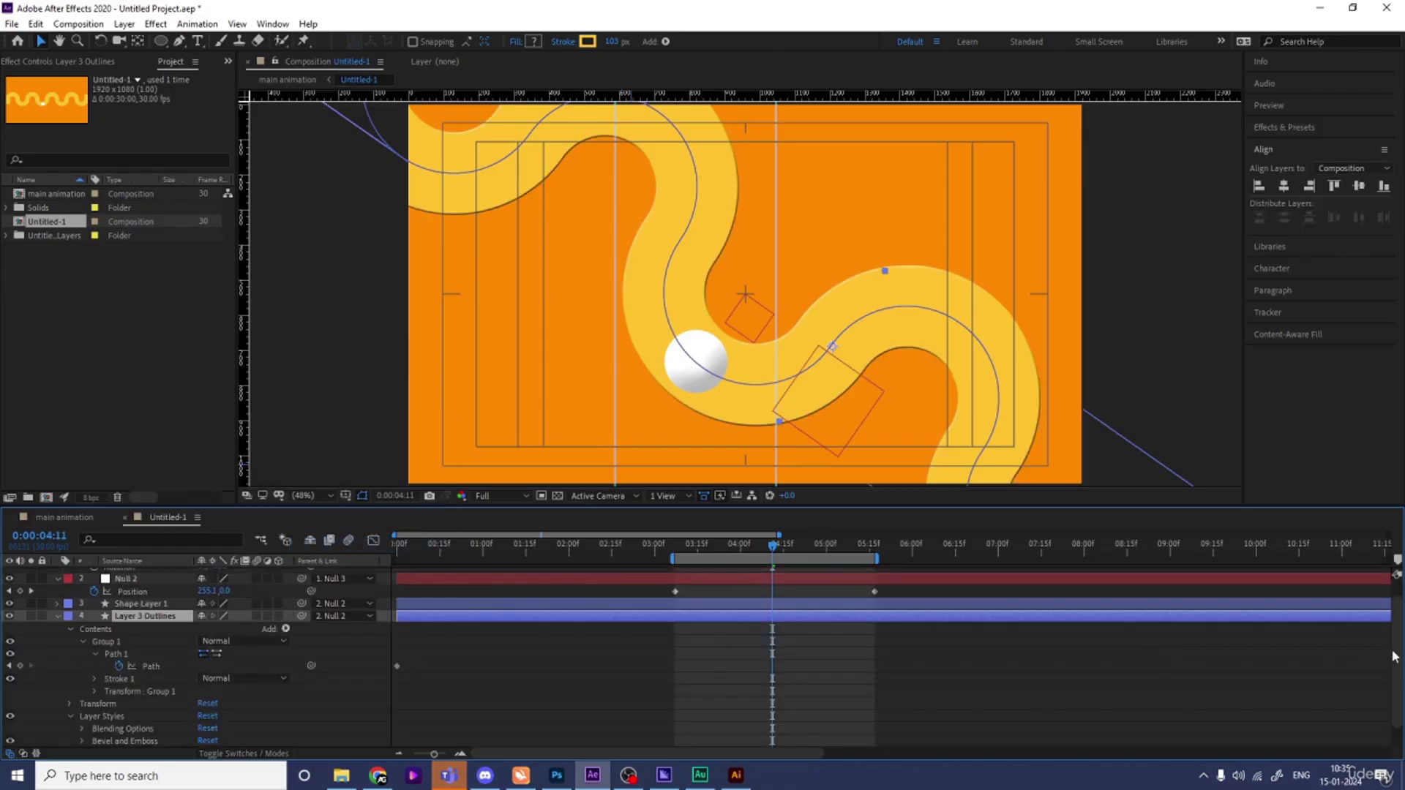
scroll(1393, 657, down, 1)
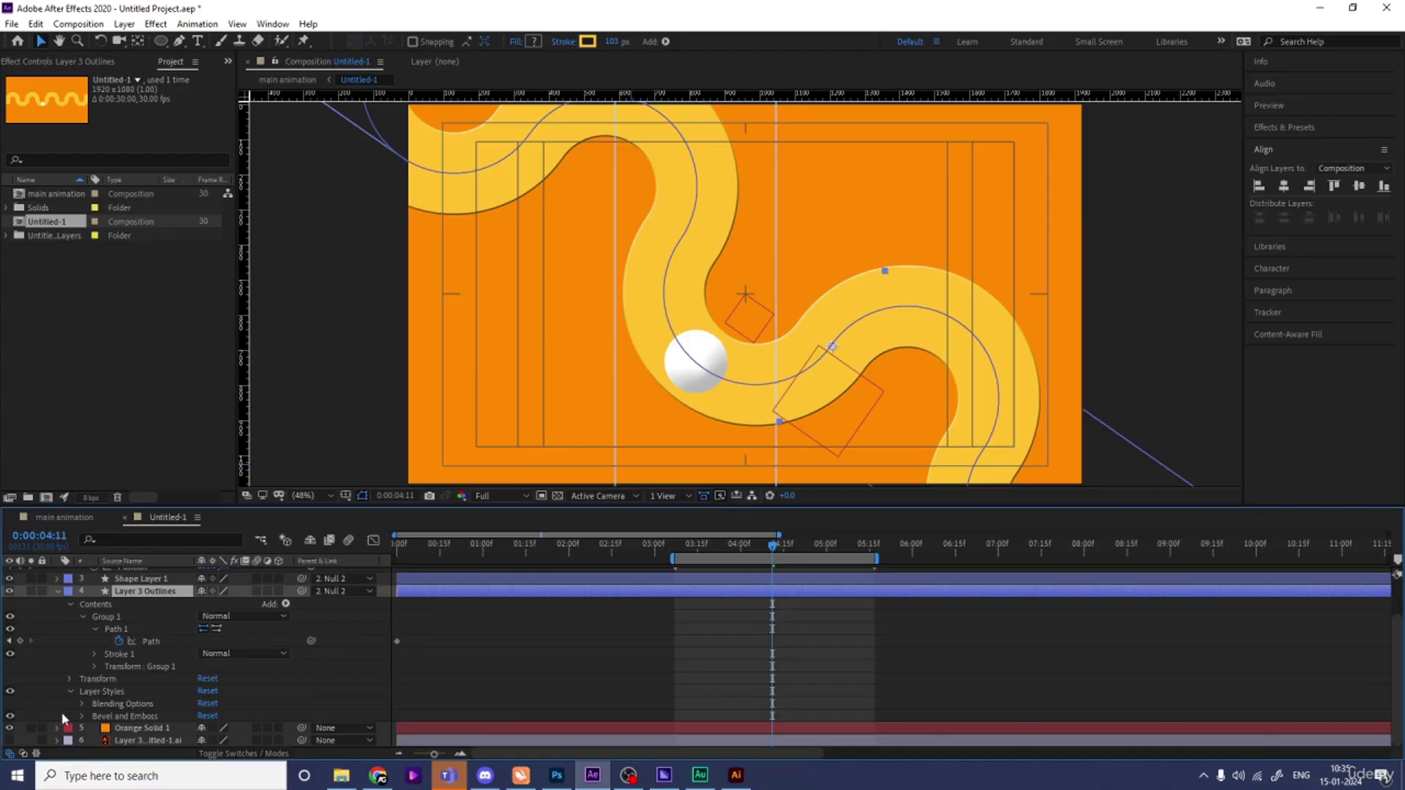
click(81, 715)
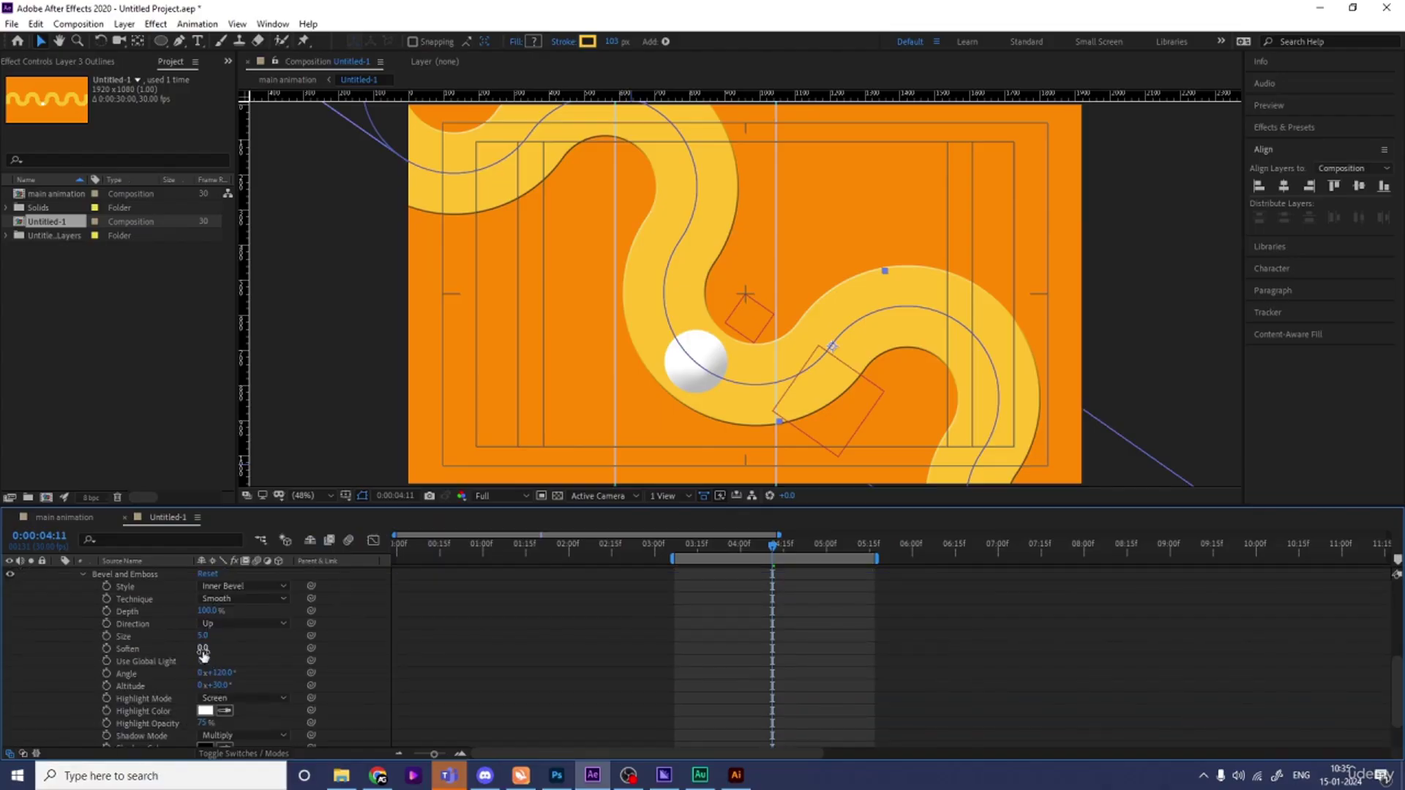
Set the path's Bevel and Emboss to Soften 16, Size 80, Highlight Opacity 0% and Shadow Opacity 10%, and preview the result
drag(204, 654, 815, 628)
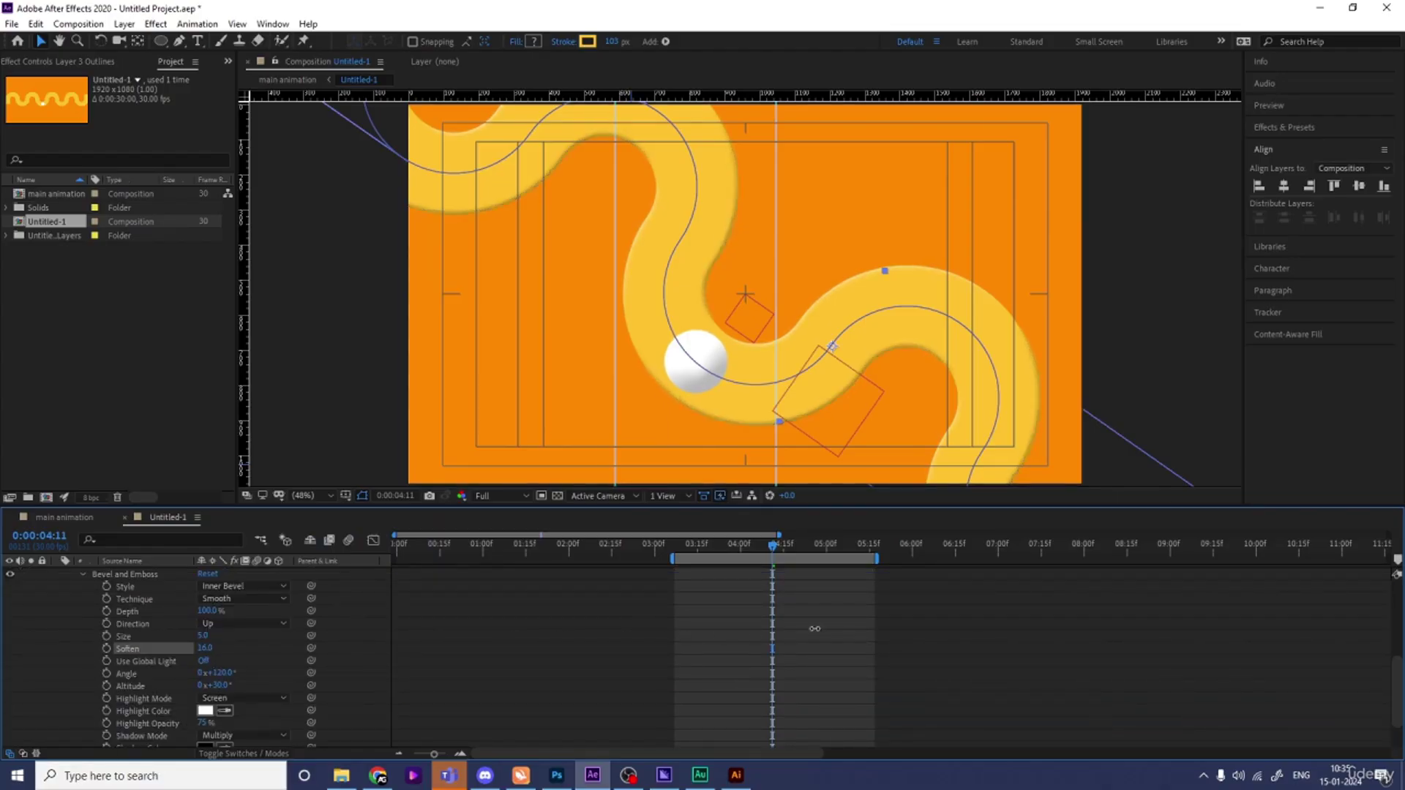
drag(203, 635, 256, 635)
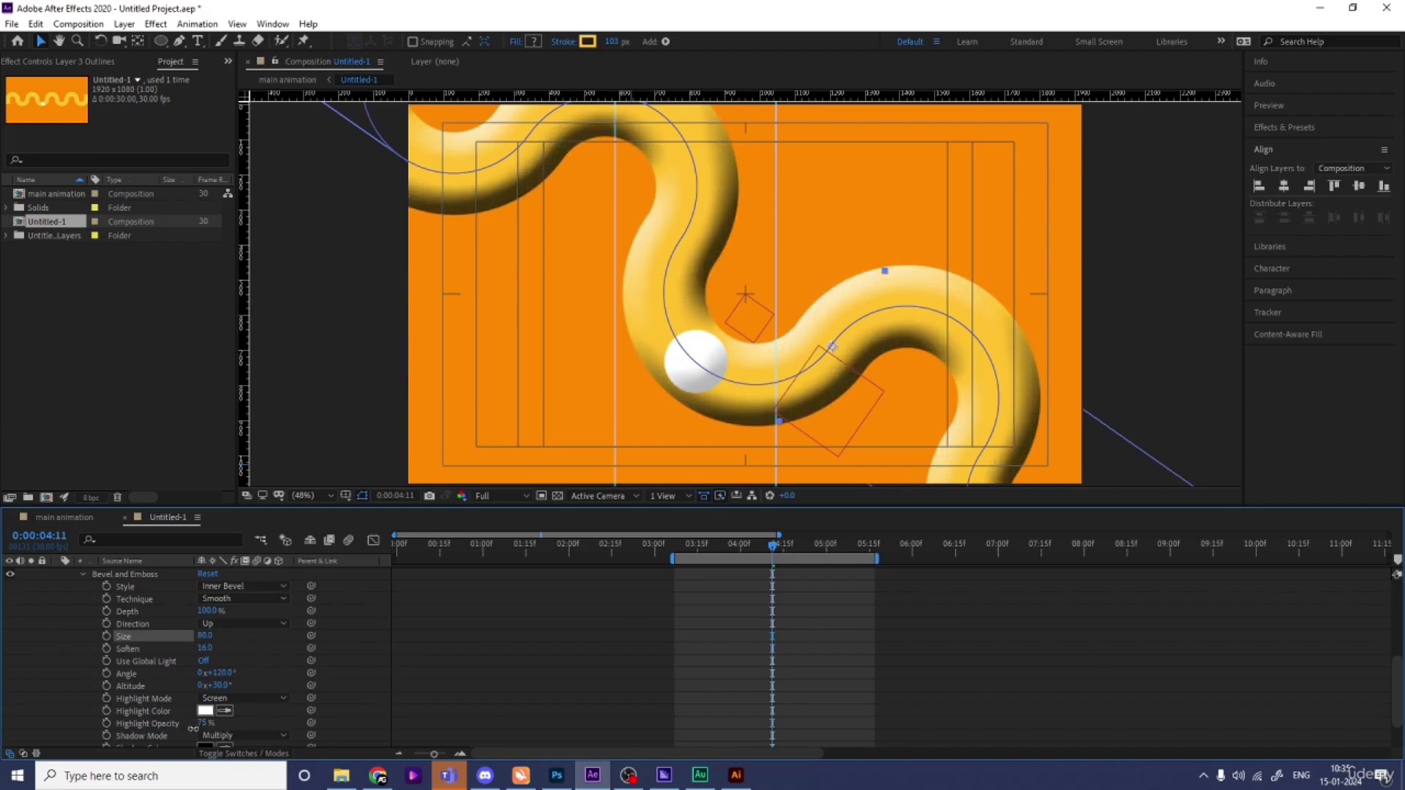
drag(192, 727, 165, 727)
drag(1396, 695, 1397, 735)
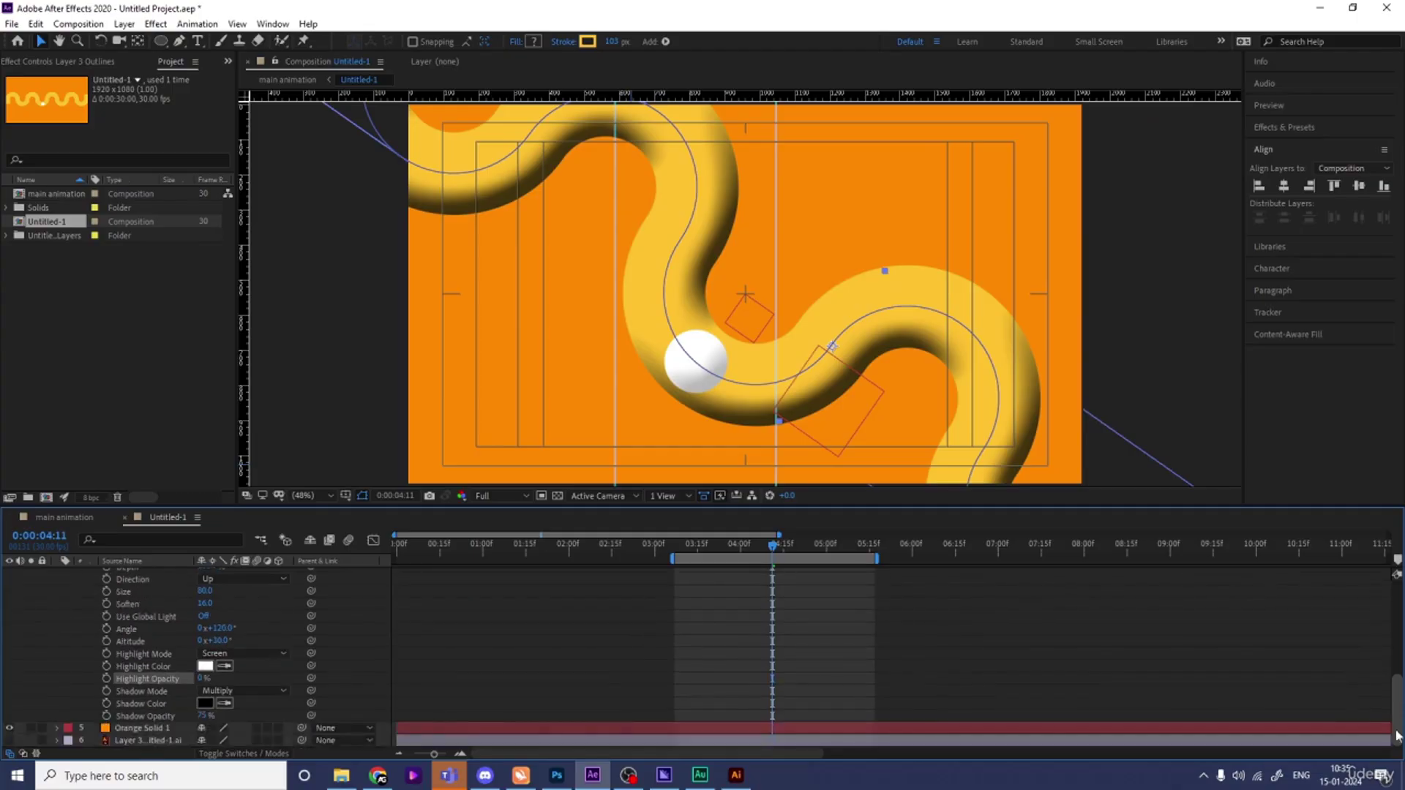
click(205, 716)
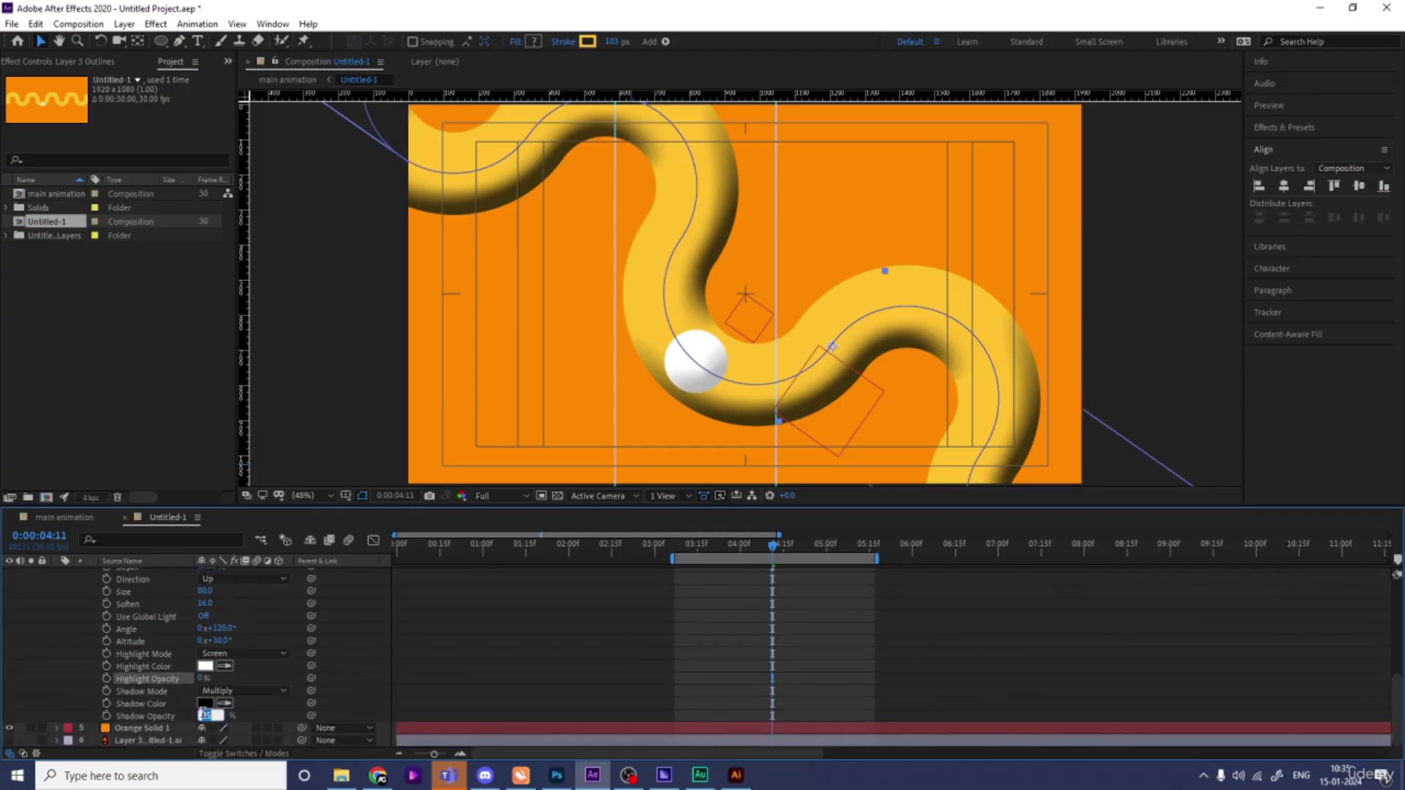
text(10)
key(Return)
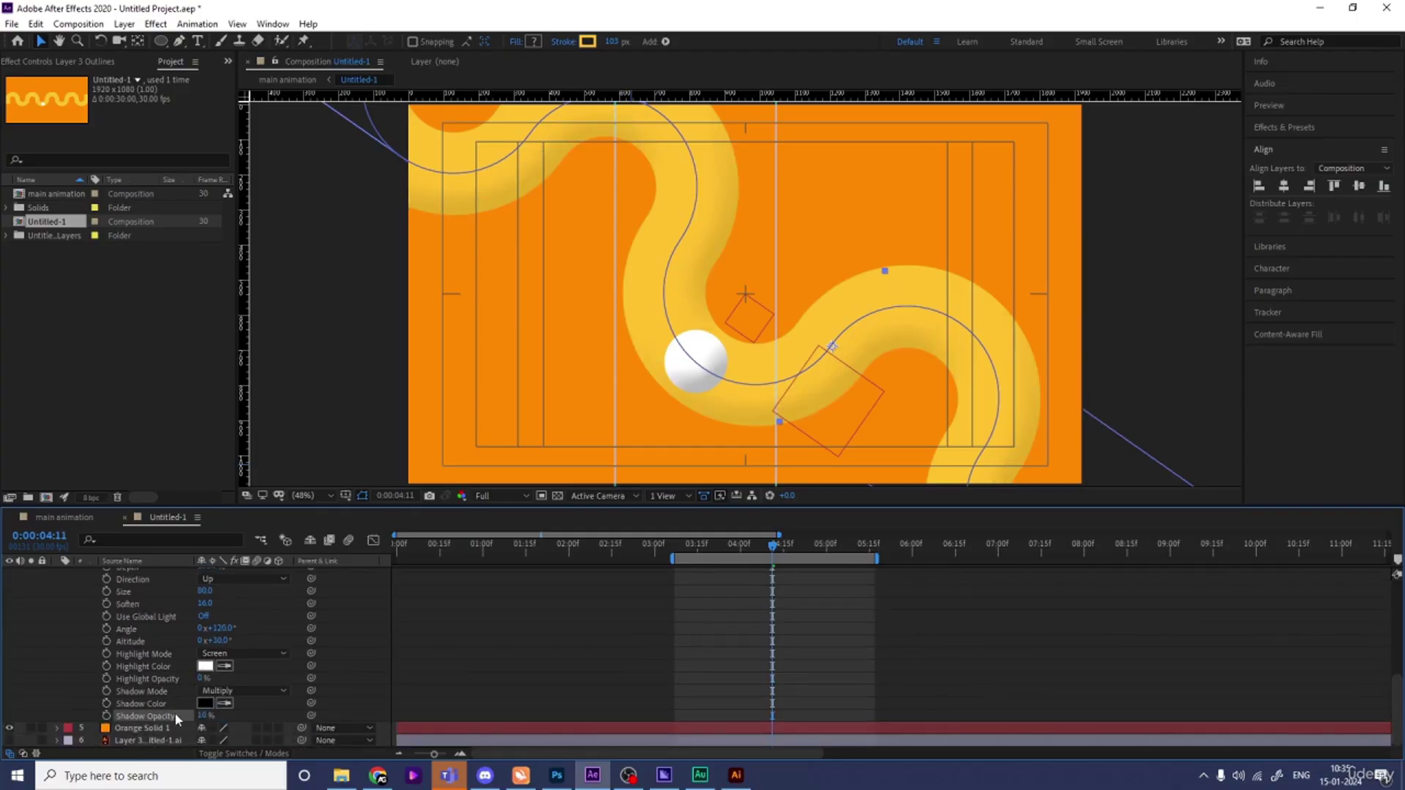
key(space)
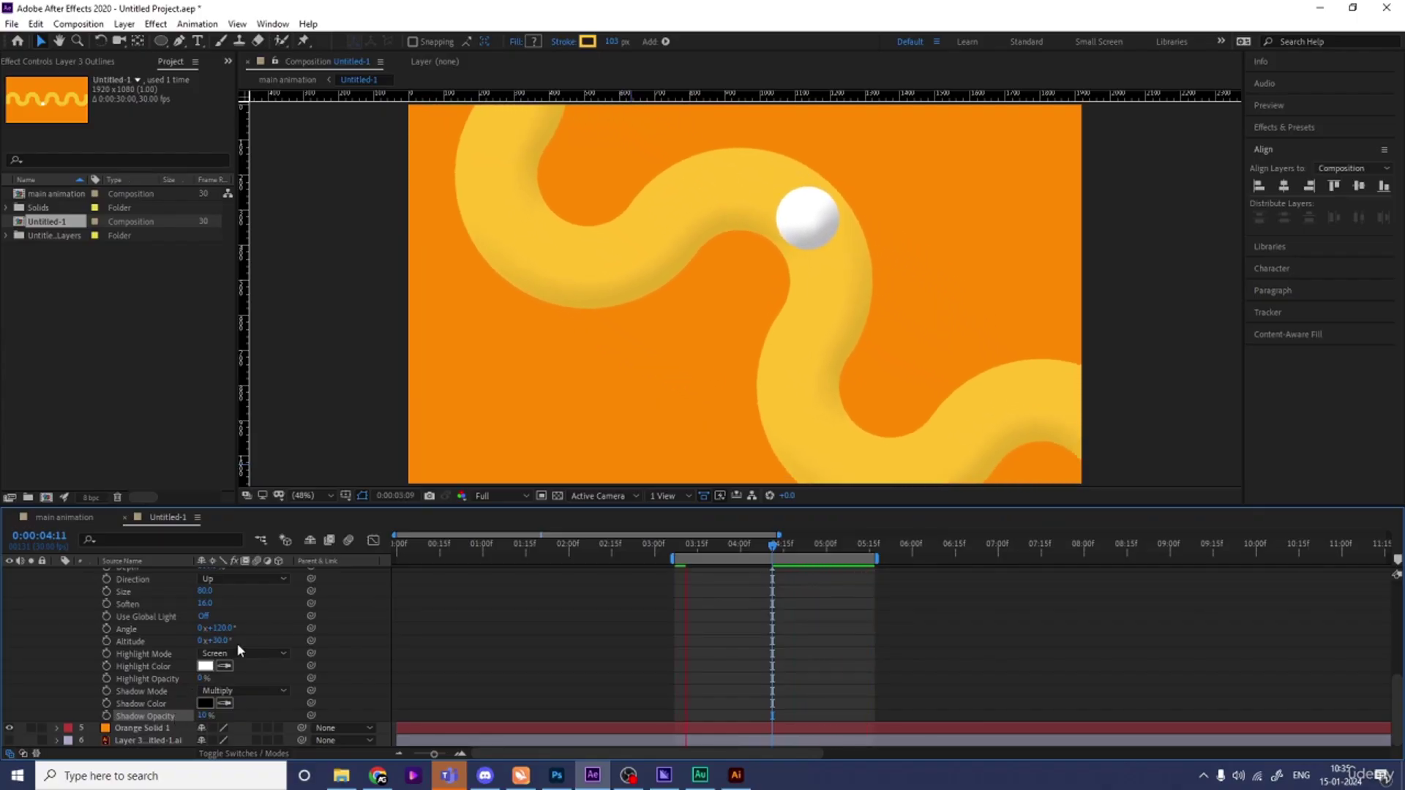
key(space)
Undo the Bevel and Emboss style on Layer 3 Outlines together with all its setting changes
drag(1397, 731, 1398, 661)
key(ctrl+z)
key(ctrl+z)
key(ctrl+z)
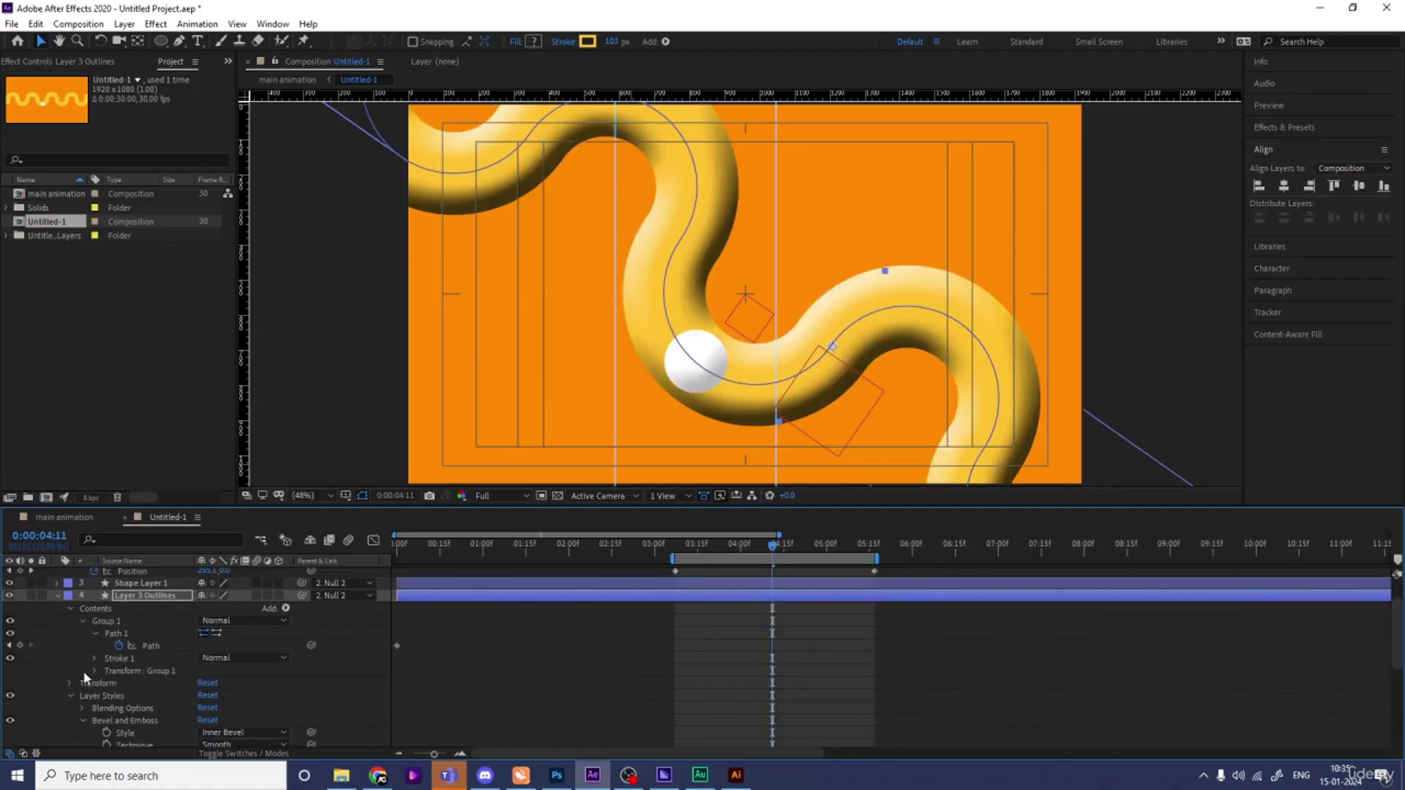
key(ctrl+z)
key(ctrl+z)
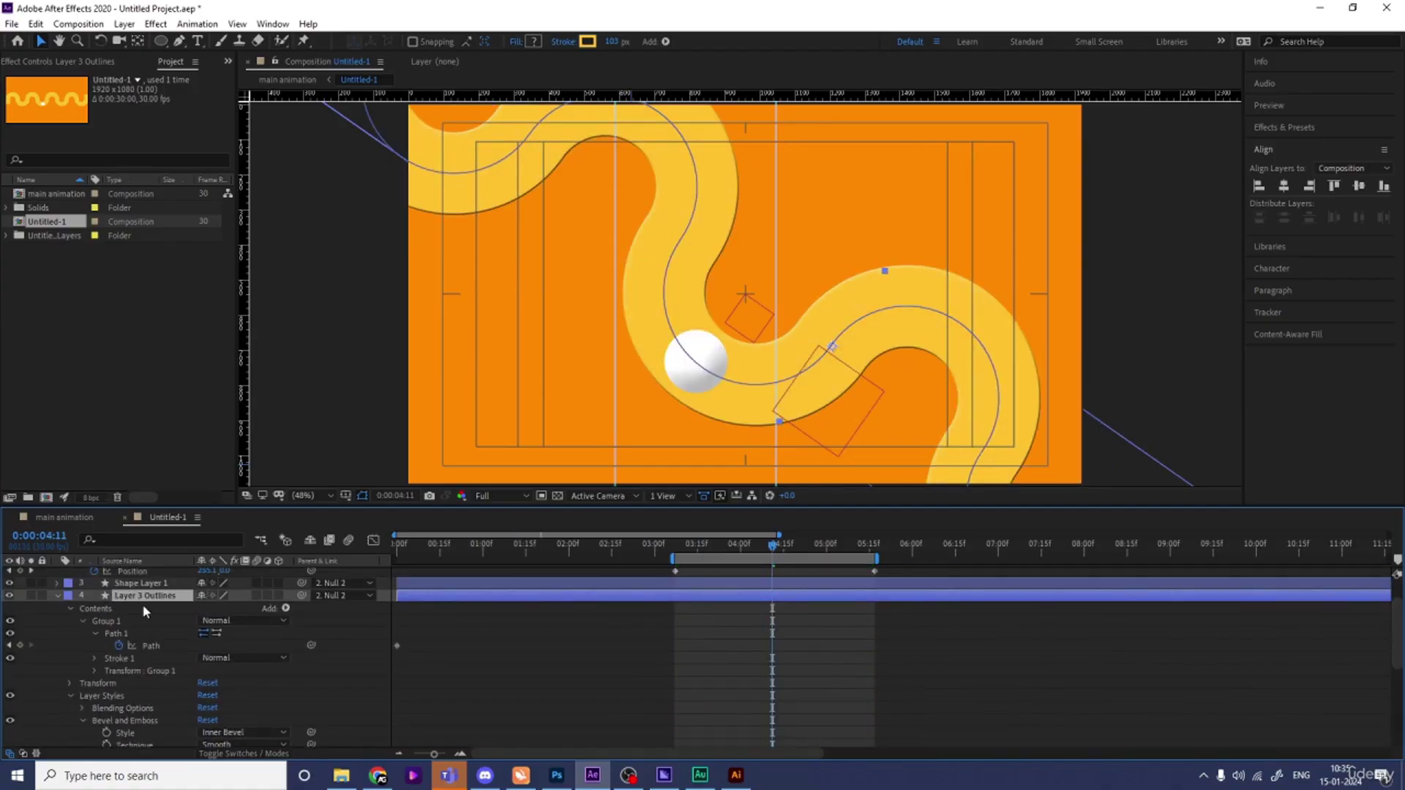
Add an Inner Shadow layer style to the wavy path's Layer 3 Outlines
right_click(143, 605)
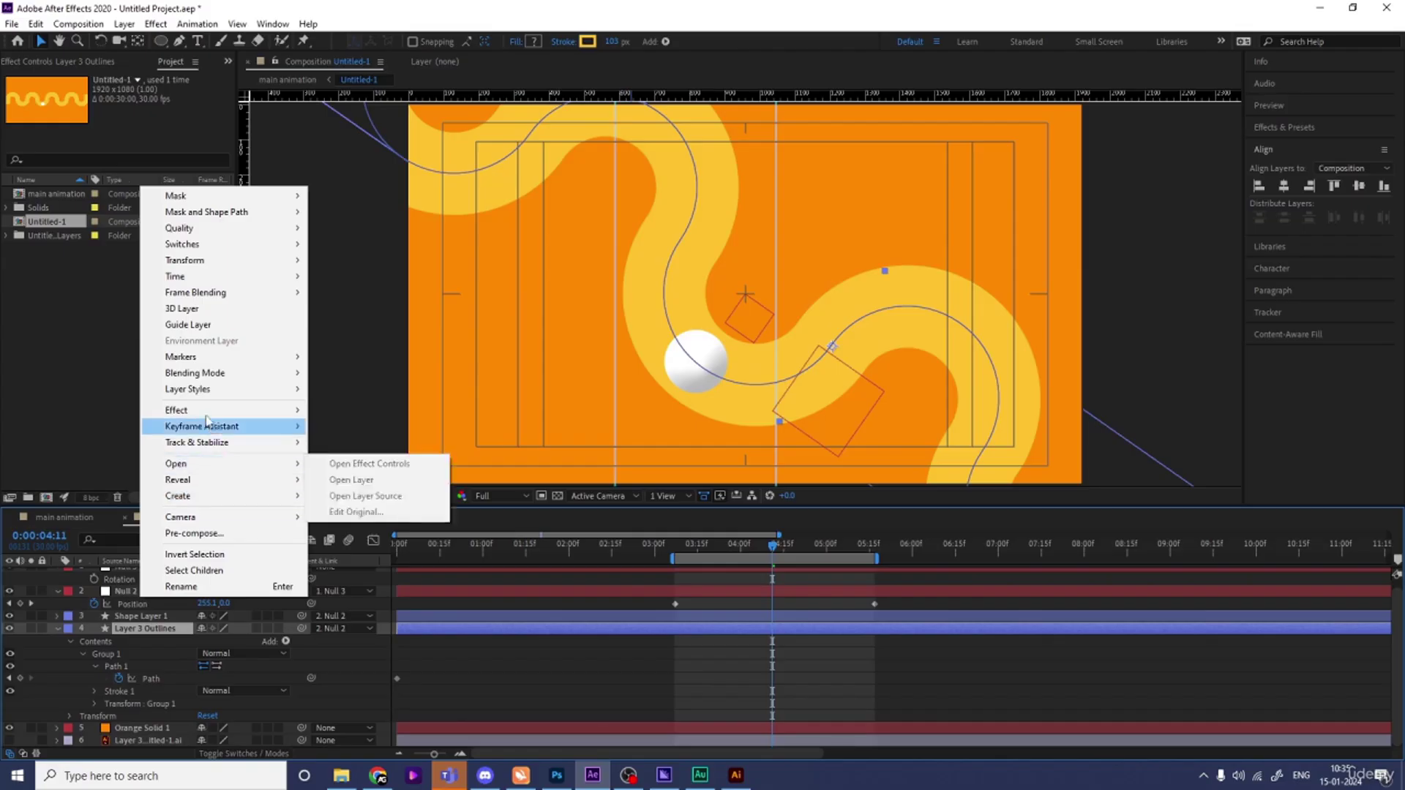
mouse_move(301, 393)
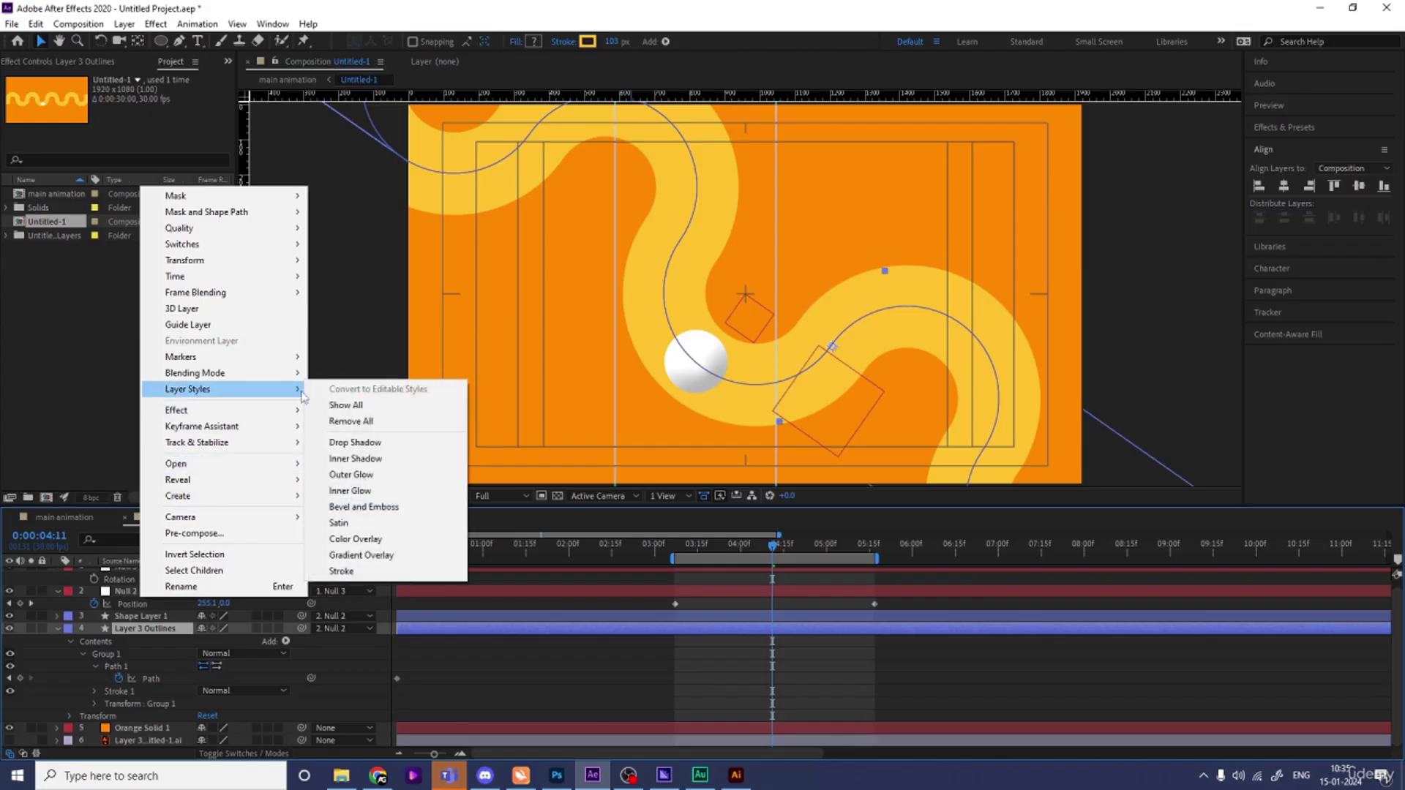
click(356, 458)
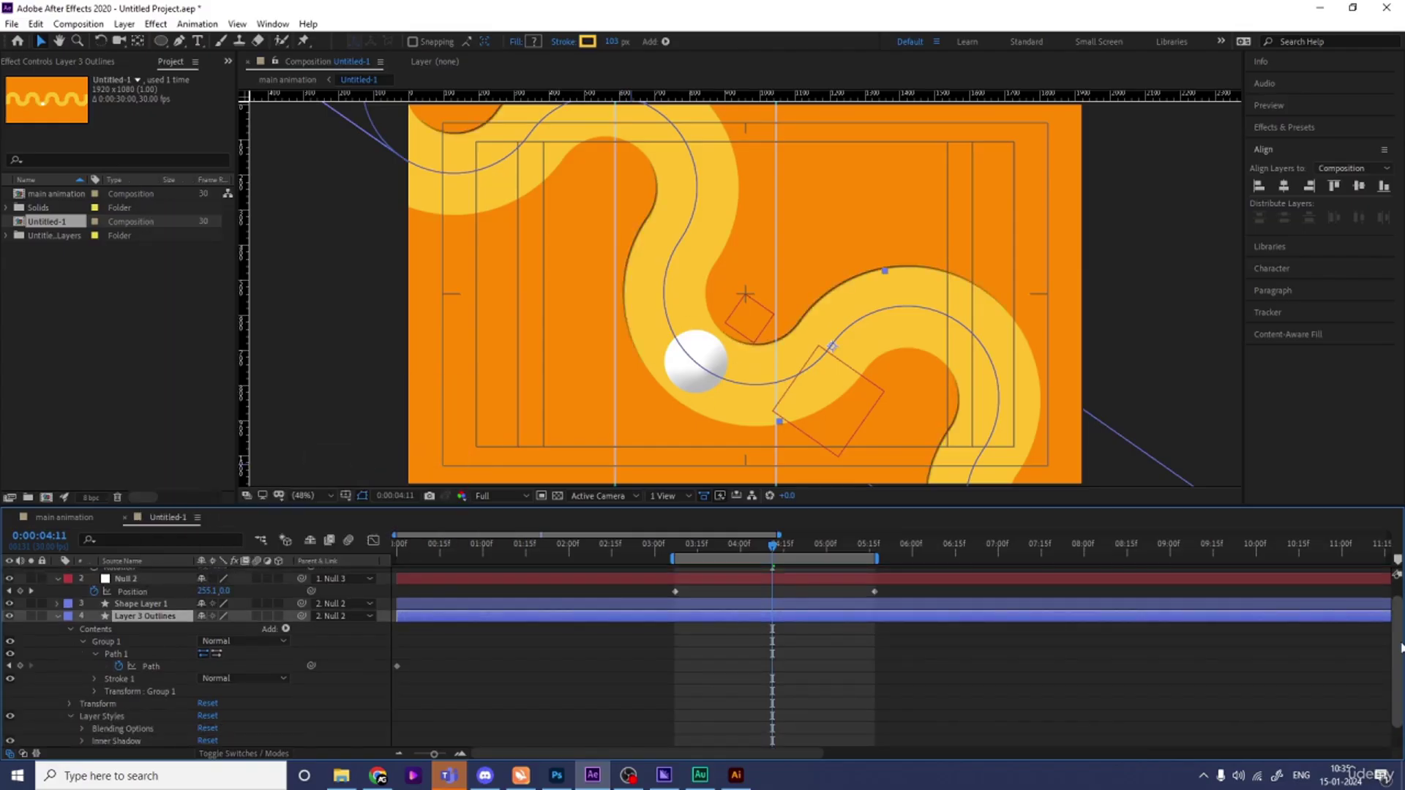
scroll(134, 713, down, 1)
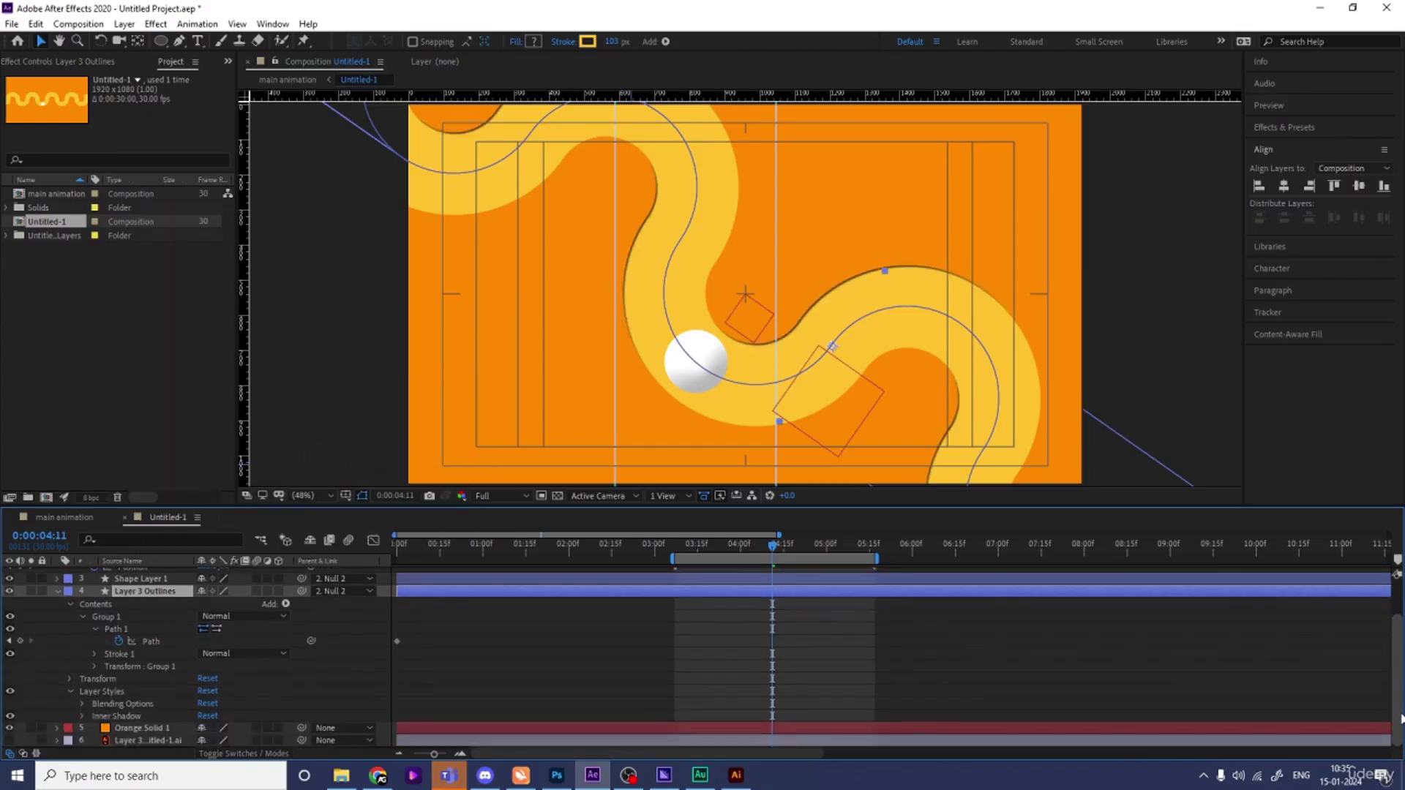
Expand the wavy path's Inner Shadow style and set its Size to 109 and Distance to 66
click(80, 715)
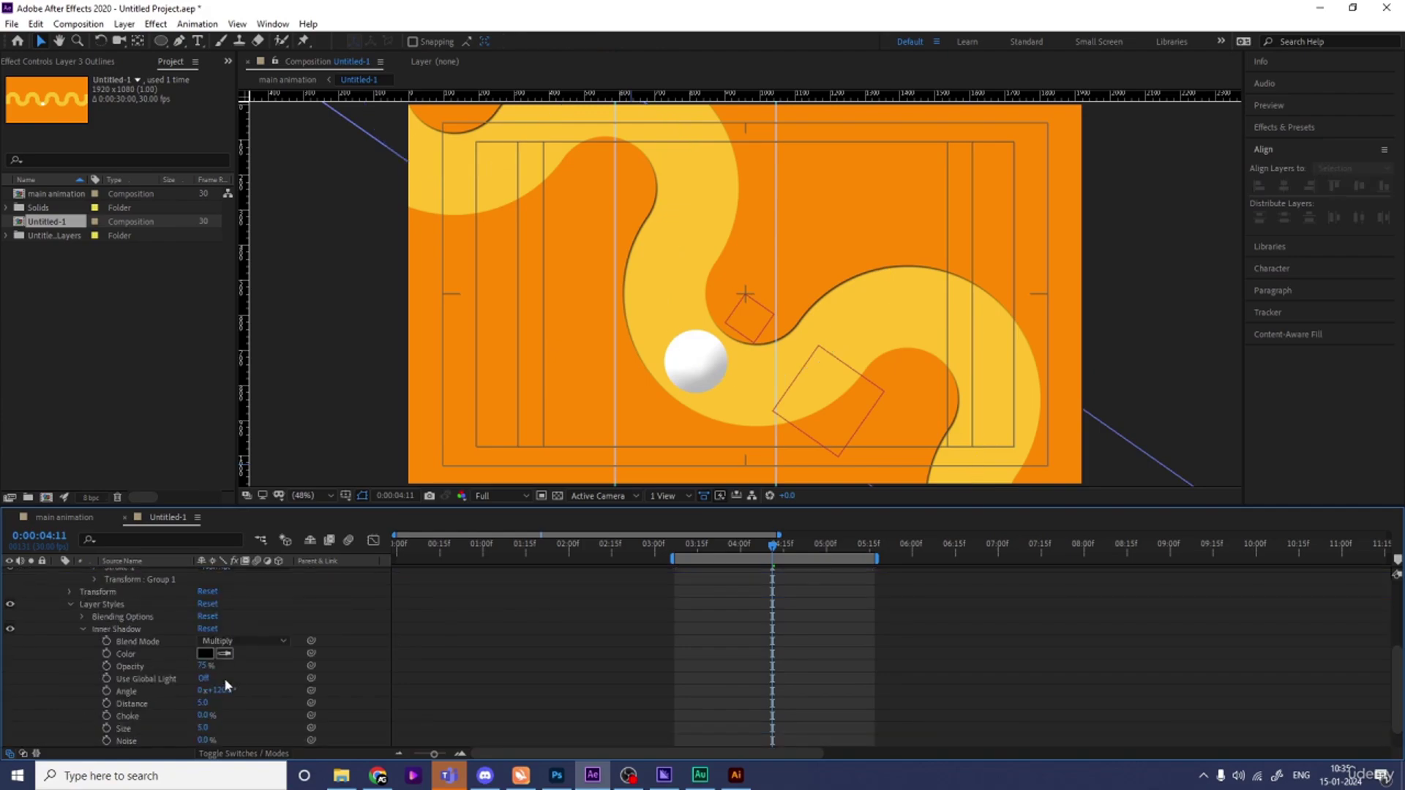
drag(205, 728, 269, 734)
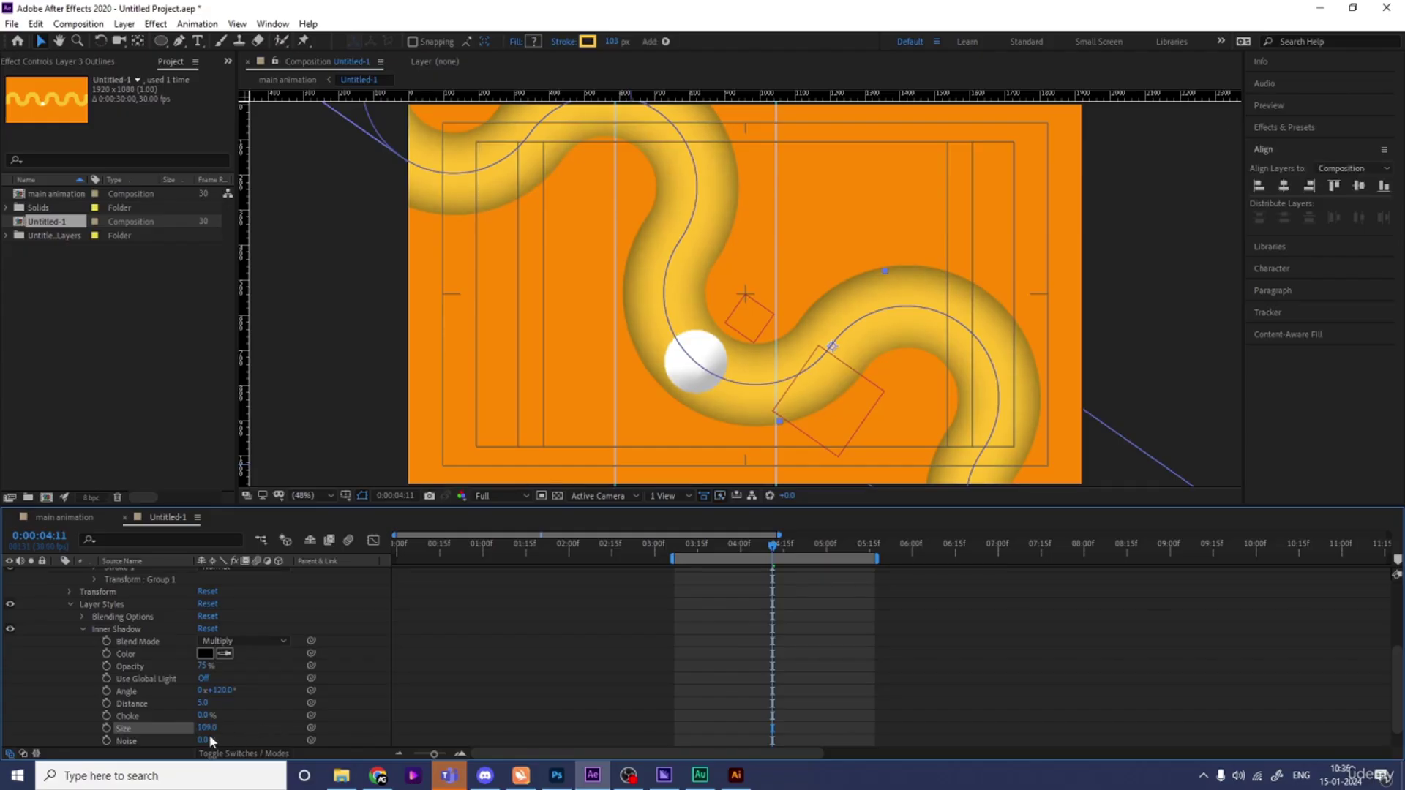
drag(206, 704, 250, 702)
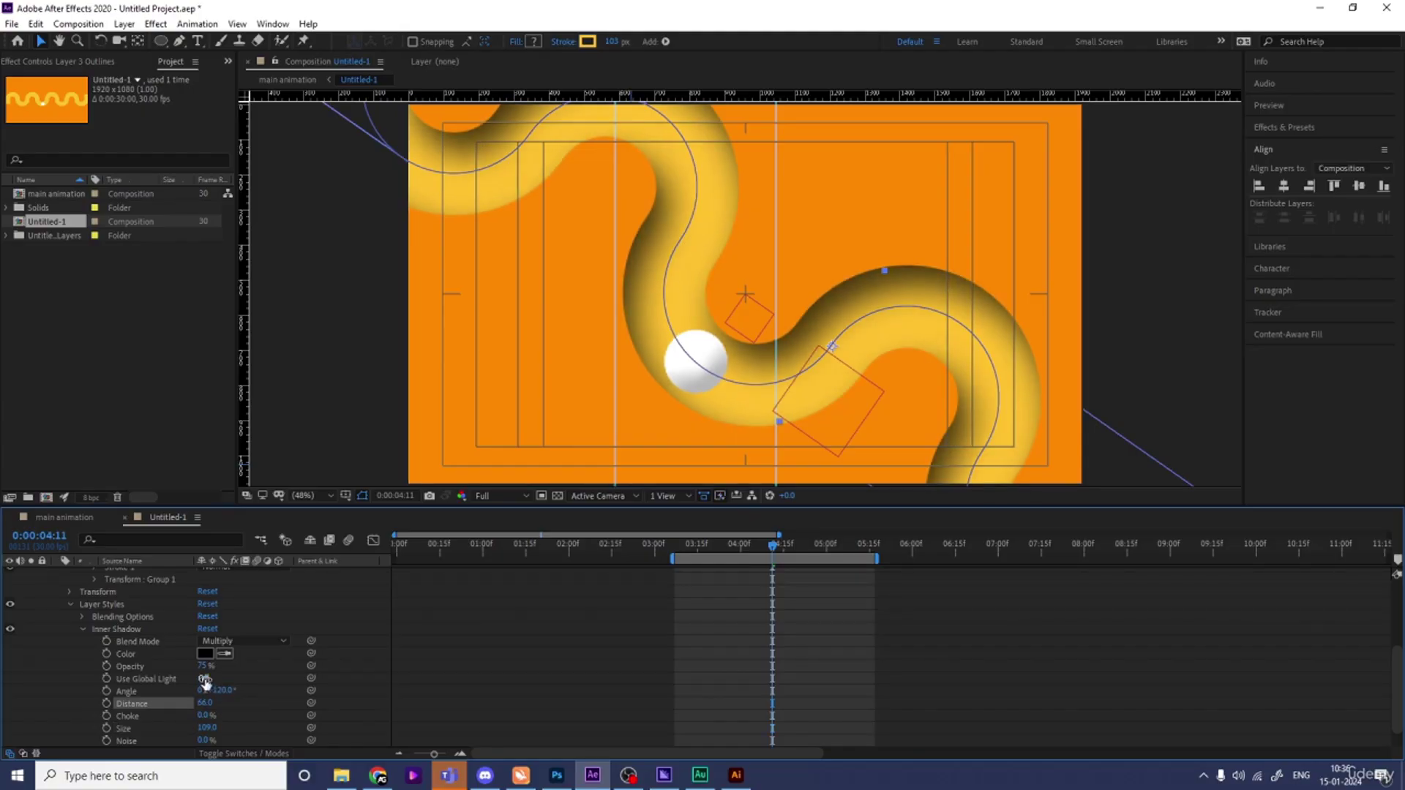
click(205, 681)
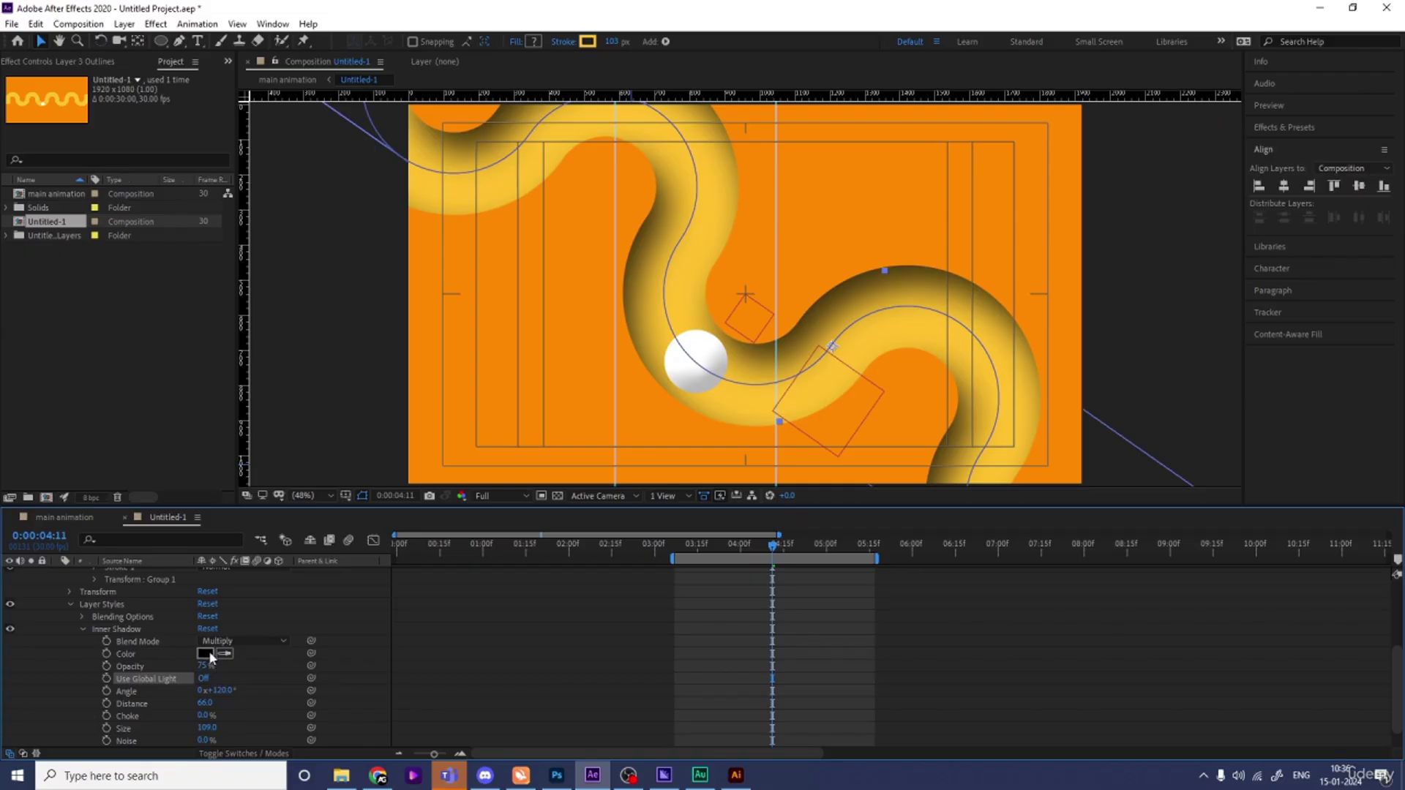
Change the path's Inner Shadow color to the brownish orange D0703C
click(208, 652)
click(372, 391)
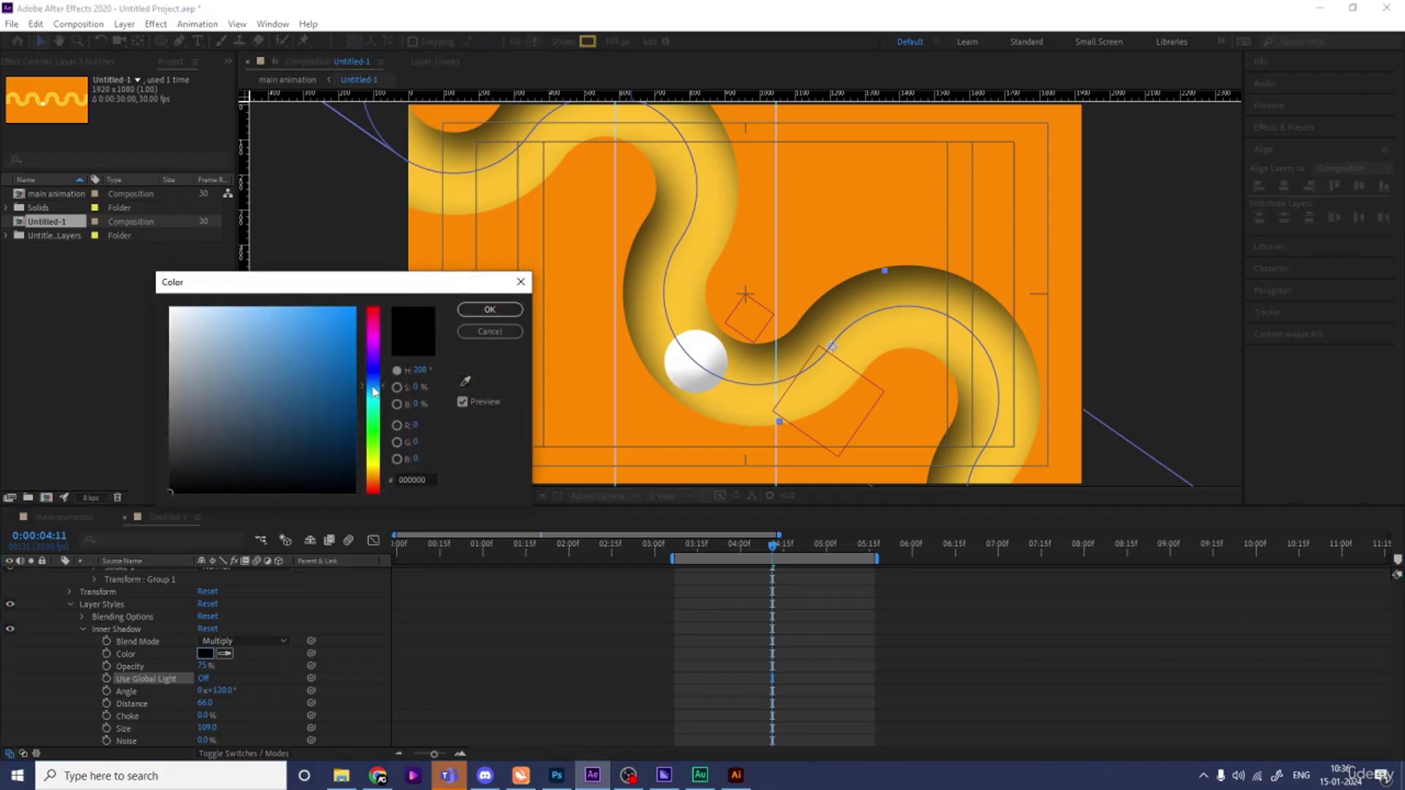
mouse_move(223, 438)
mouse_down()
mouse_move(223, 413)
mouse_move(281, 395)
mouse_move(301, 341)
mouse_up()
click(371, 489)
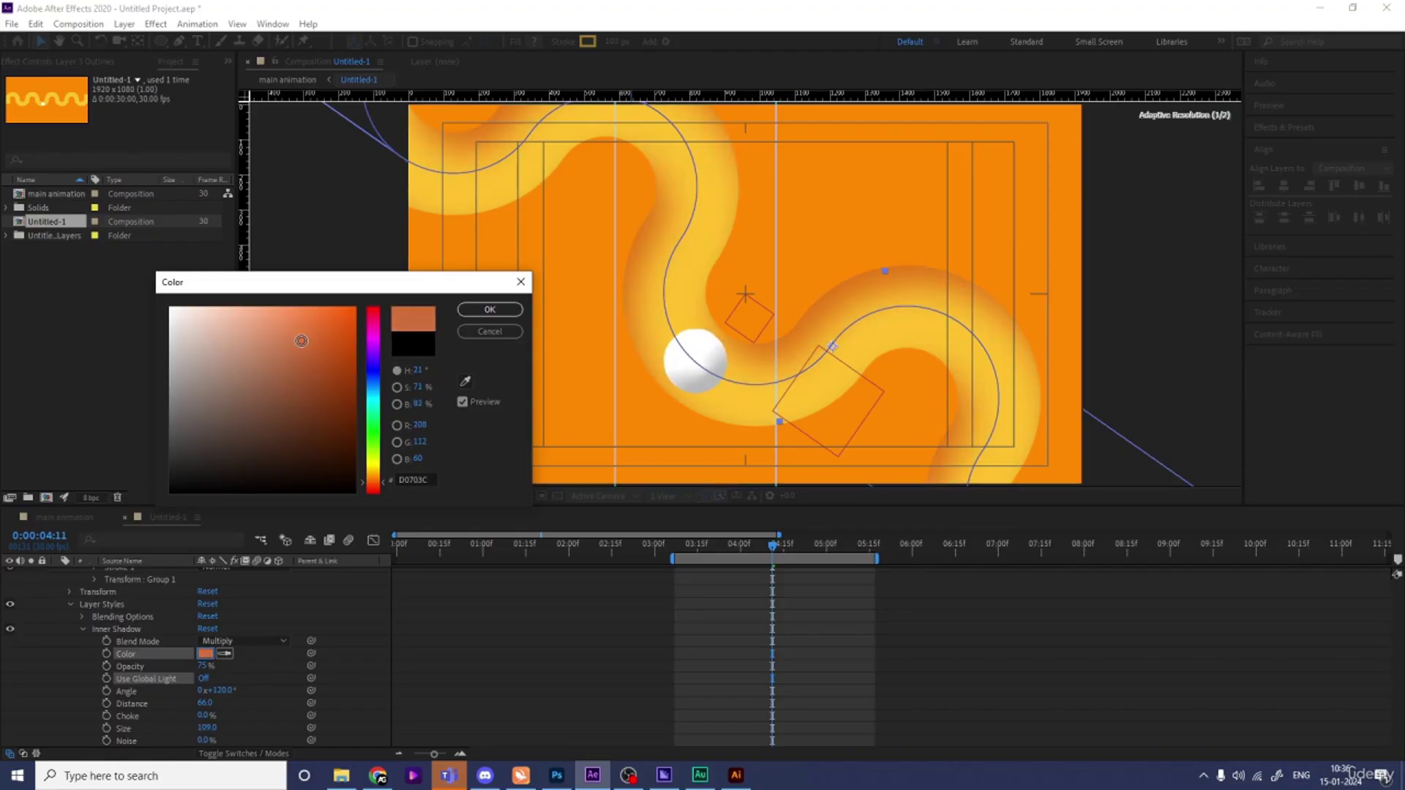
click(490, 308)
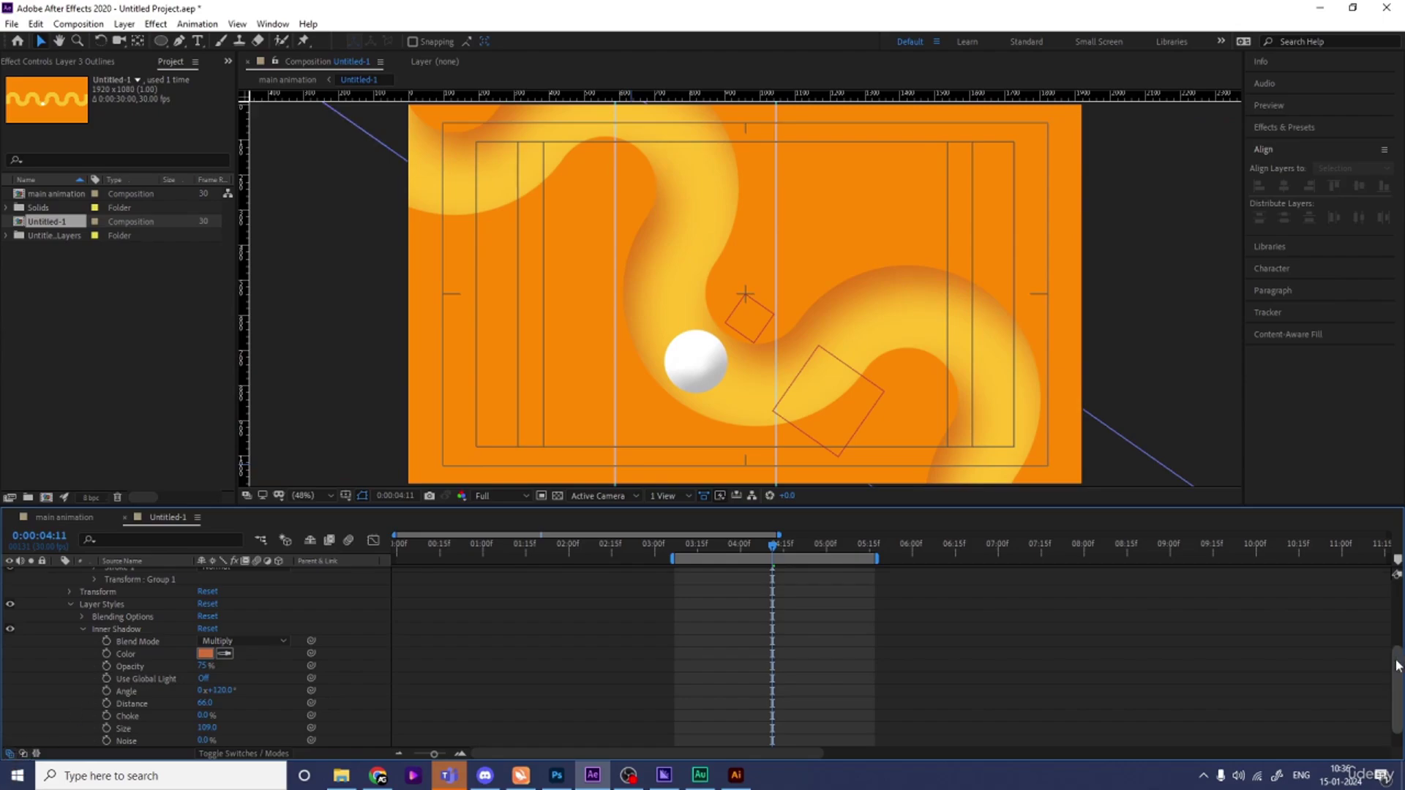
Collapse the Layer 3 Outlines properties and apply a Drop Shadow effect to the circle's Shape Layer 1
scroll(23, 644, up, 5)
click(57, 635)
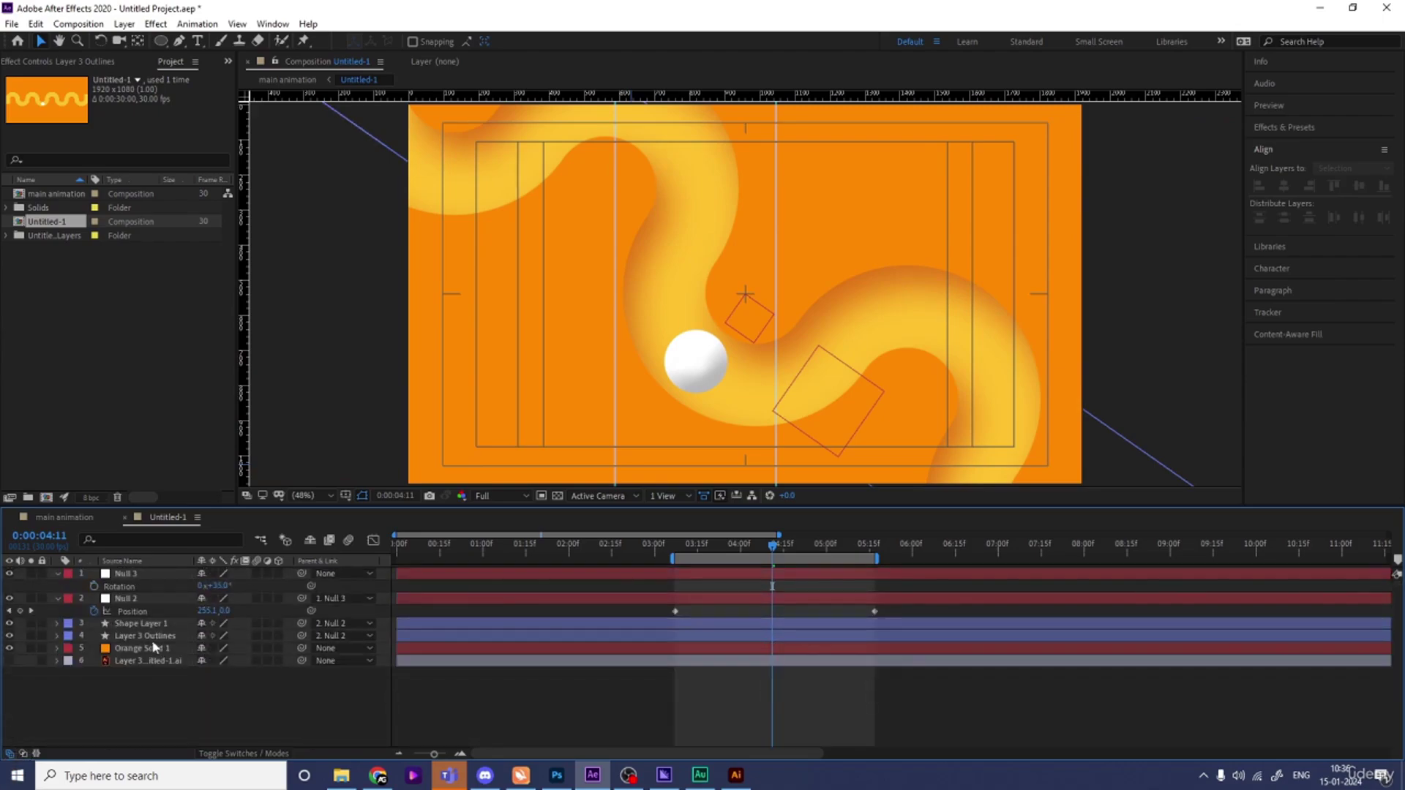
click(136, 624)
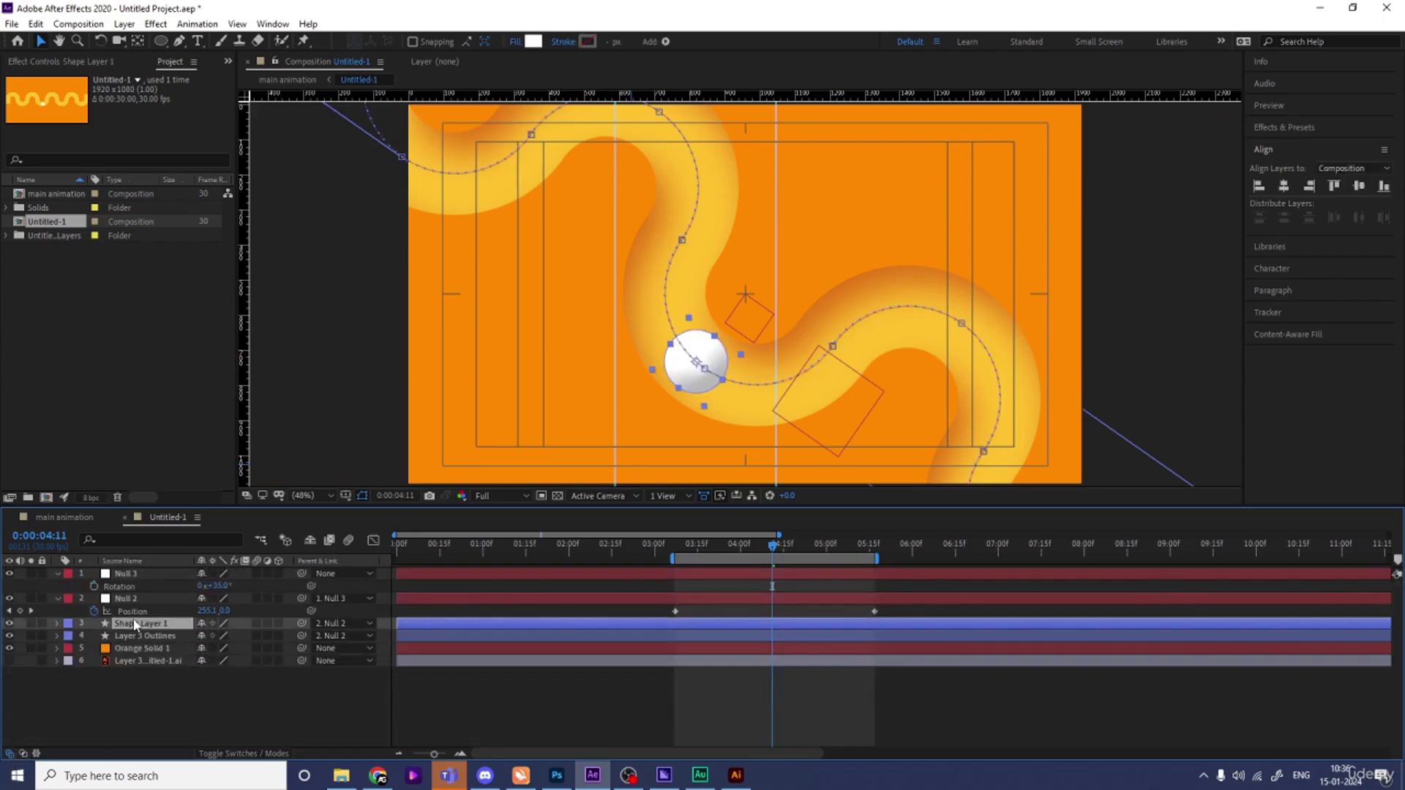
click(1271, 127)
click(1299, 146)
text(dro)
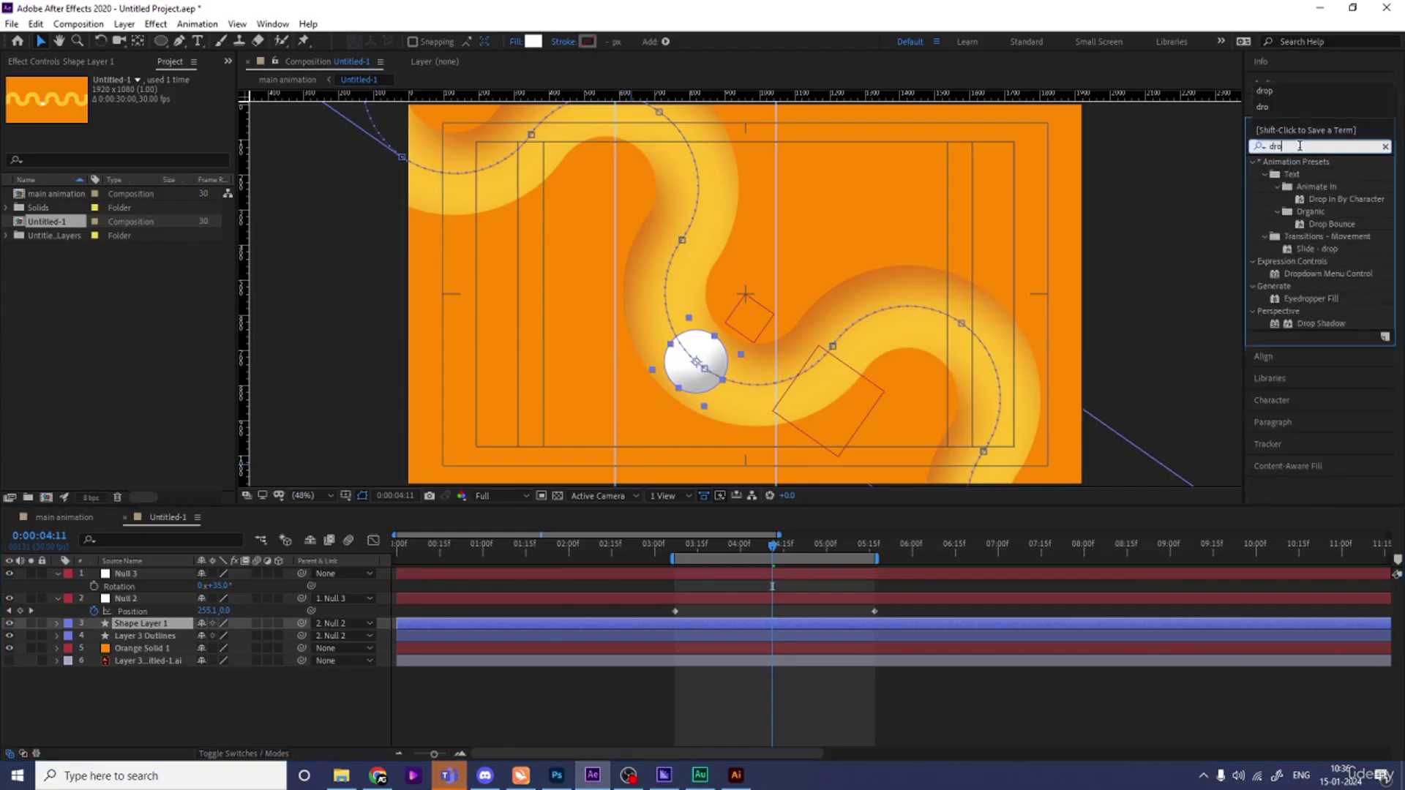
text(p)
double_click(1319, 324)
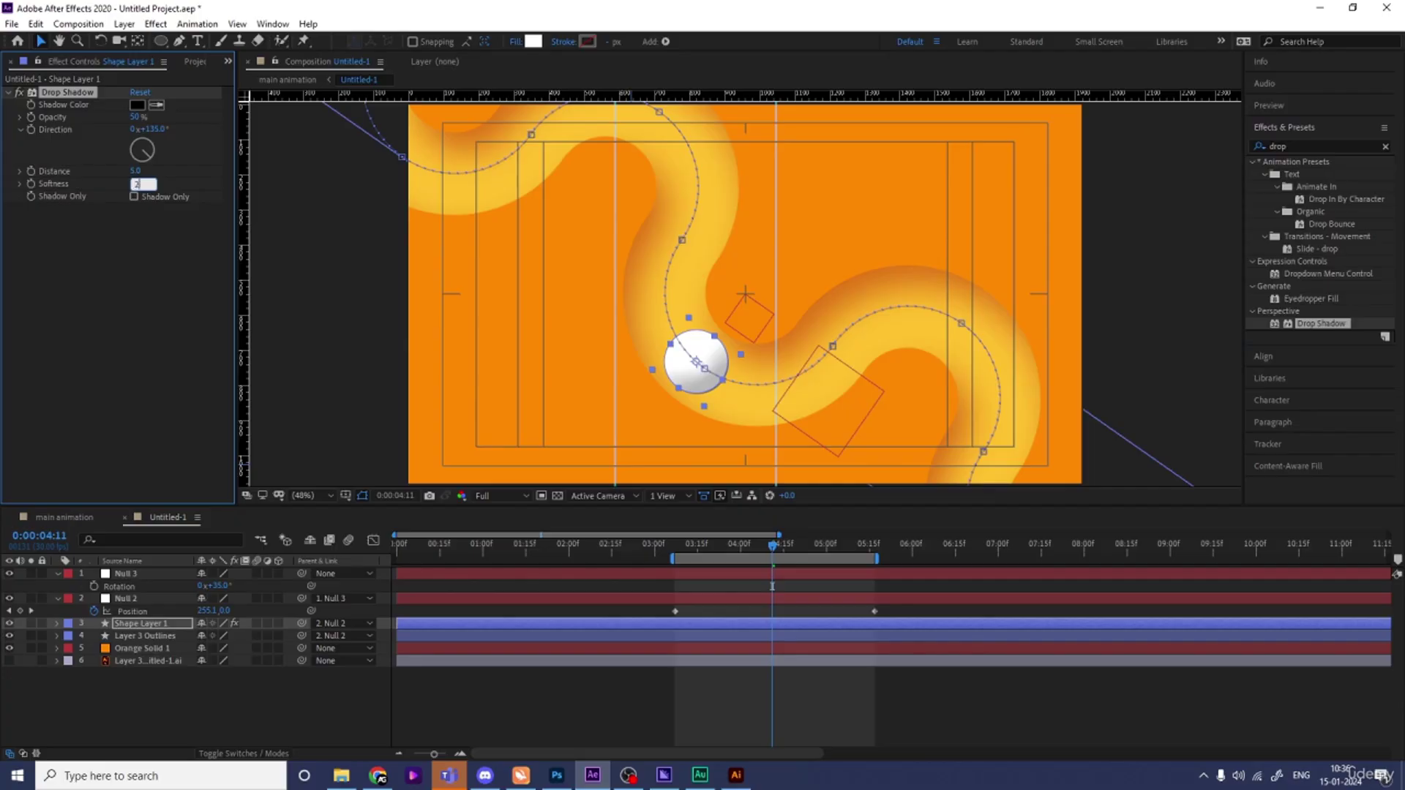
Set the circle's Drop Shadow to Softness 100 and Opacity 25%, and preview the animation
click(135, 186)
text(300)
key(Return)
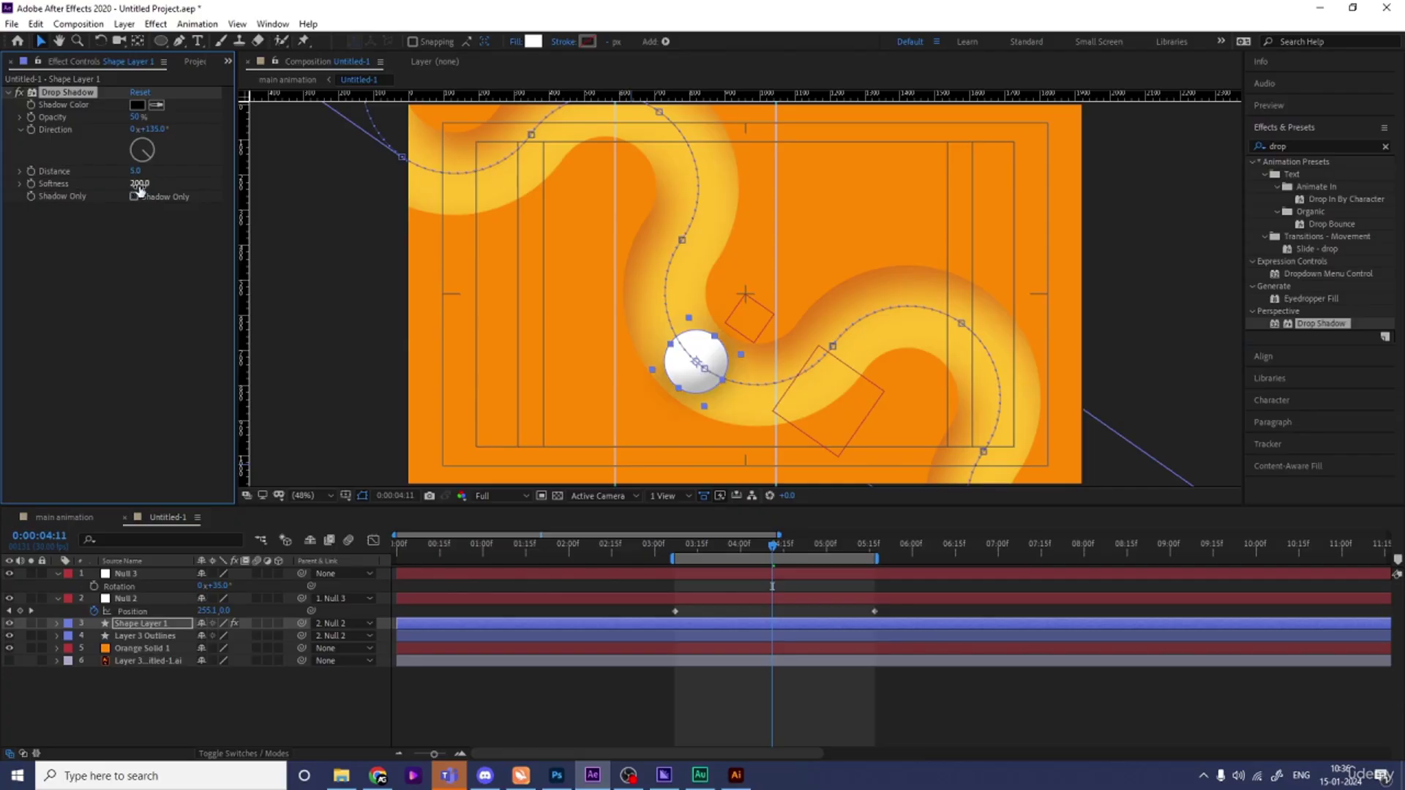
key(Return)
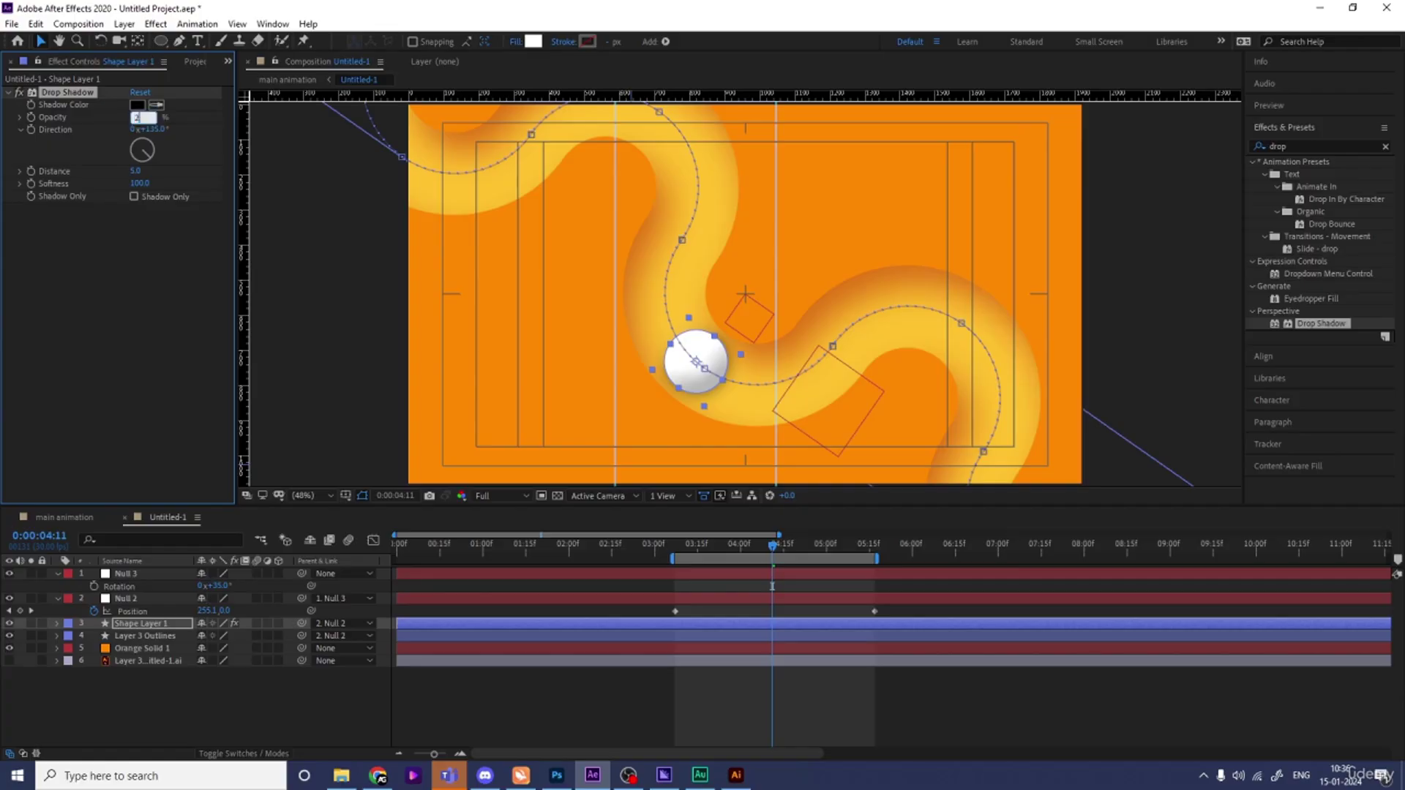
key(Return)
click(272, 693)
key(space)
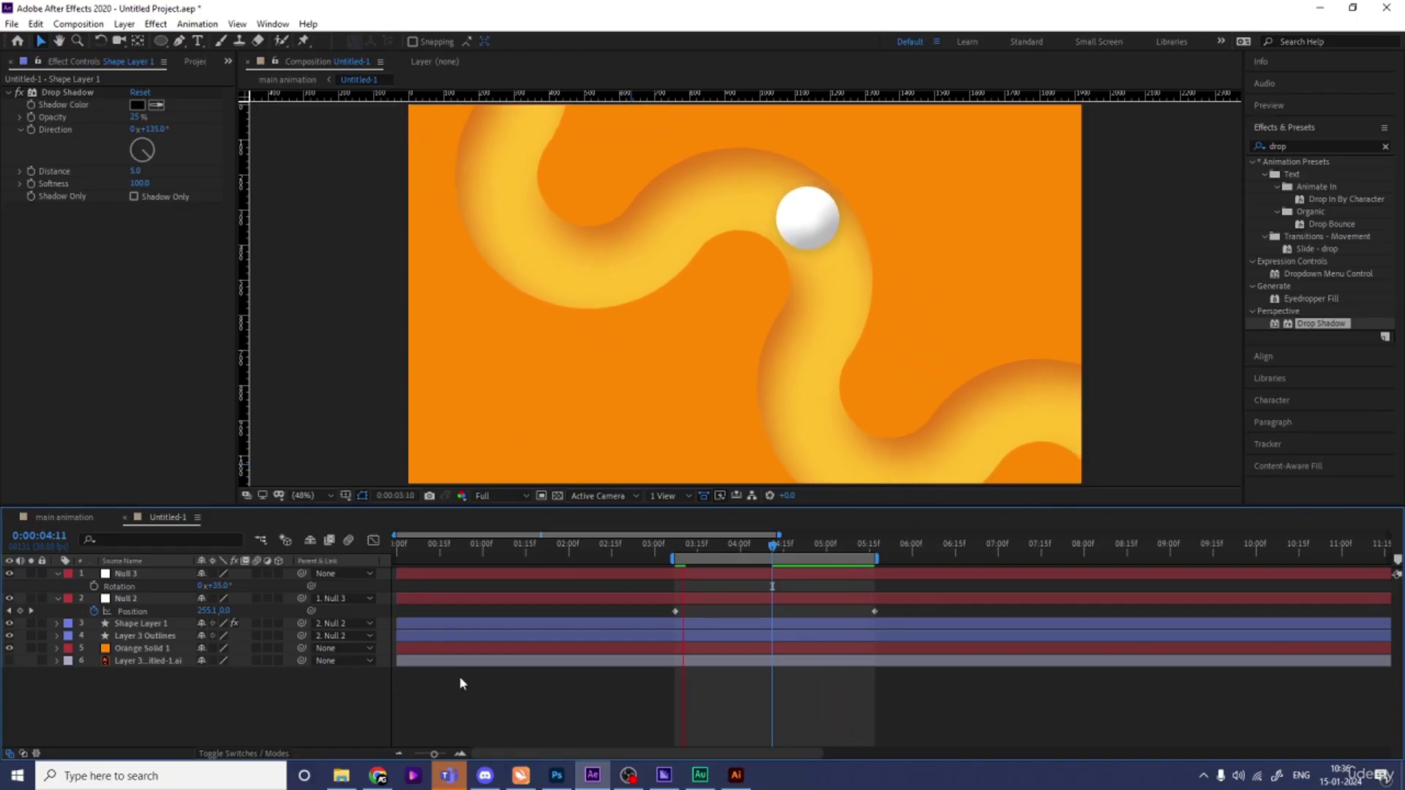
key(space)
Apply a Drop Shadow effect to the wavy path's Layer 3 Outlines with Distance 20 and Softness 200
click(156, 624)
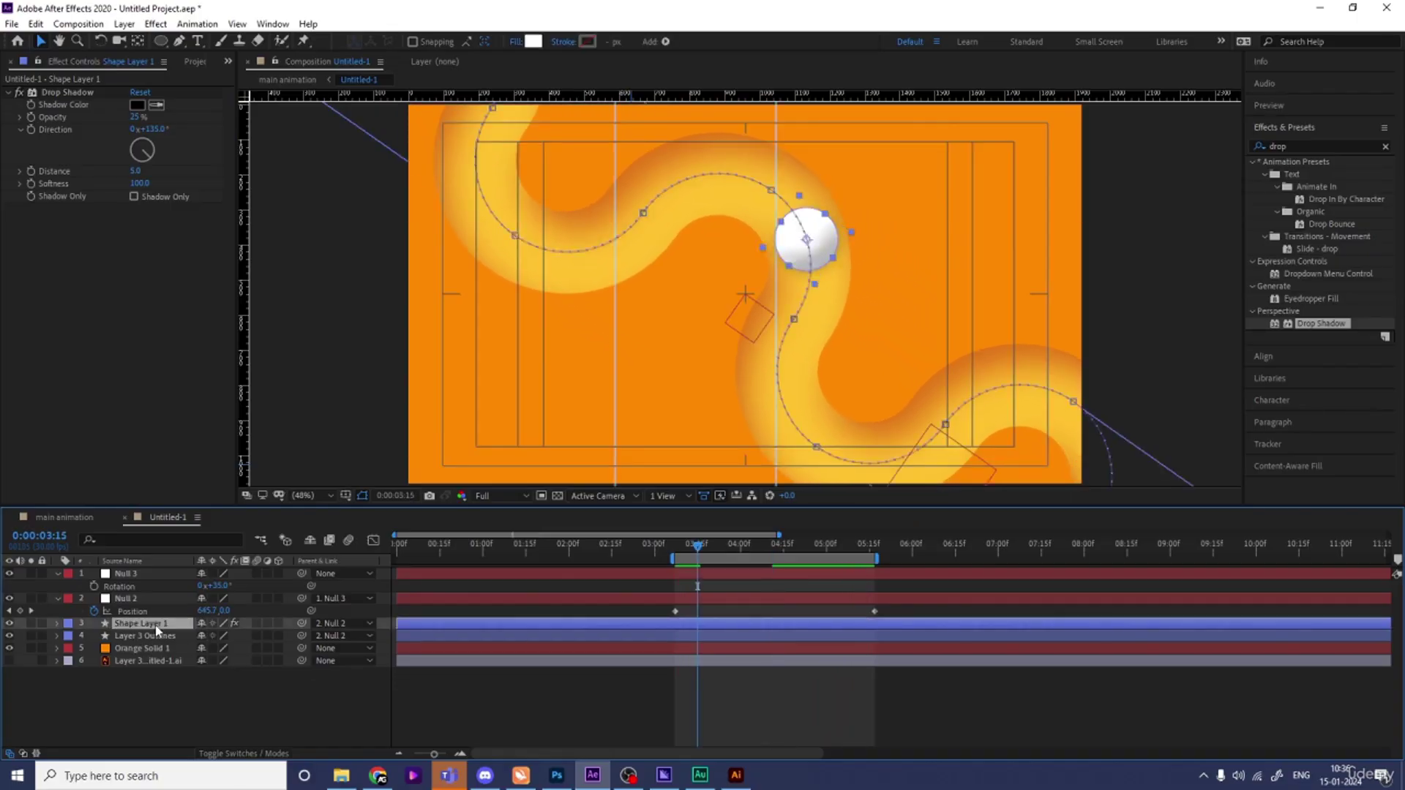
key(Num_Lock)
key(minus)
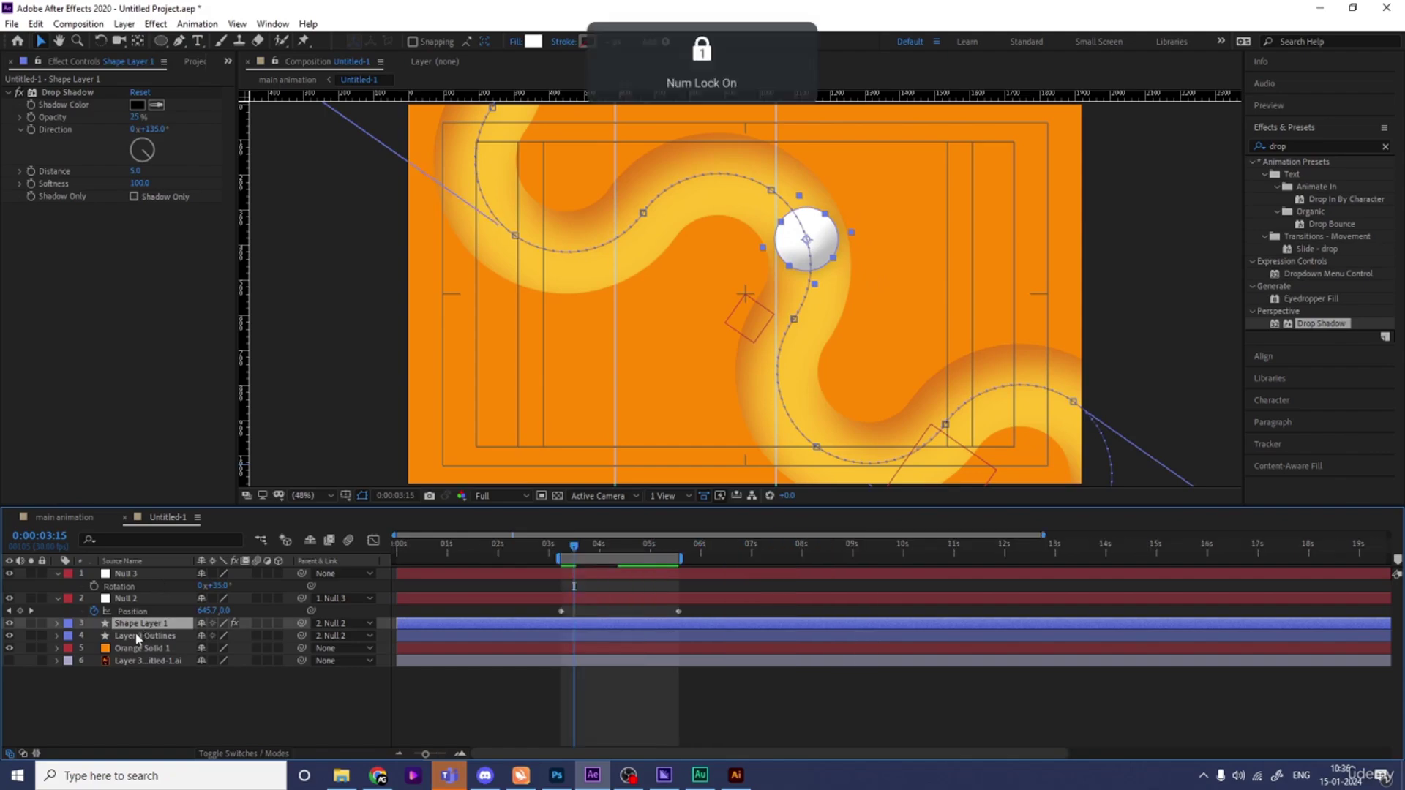
click(137, 637)
click(1325, 325)
double_click(1325, 325)
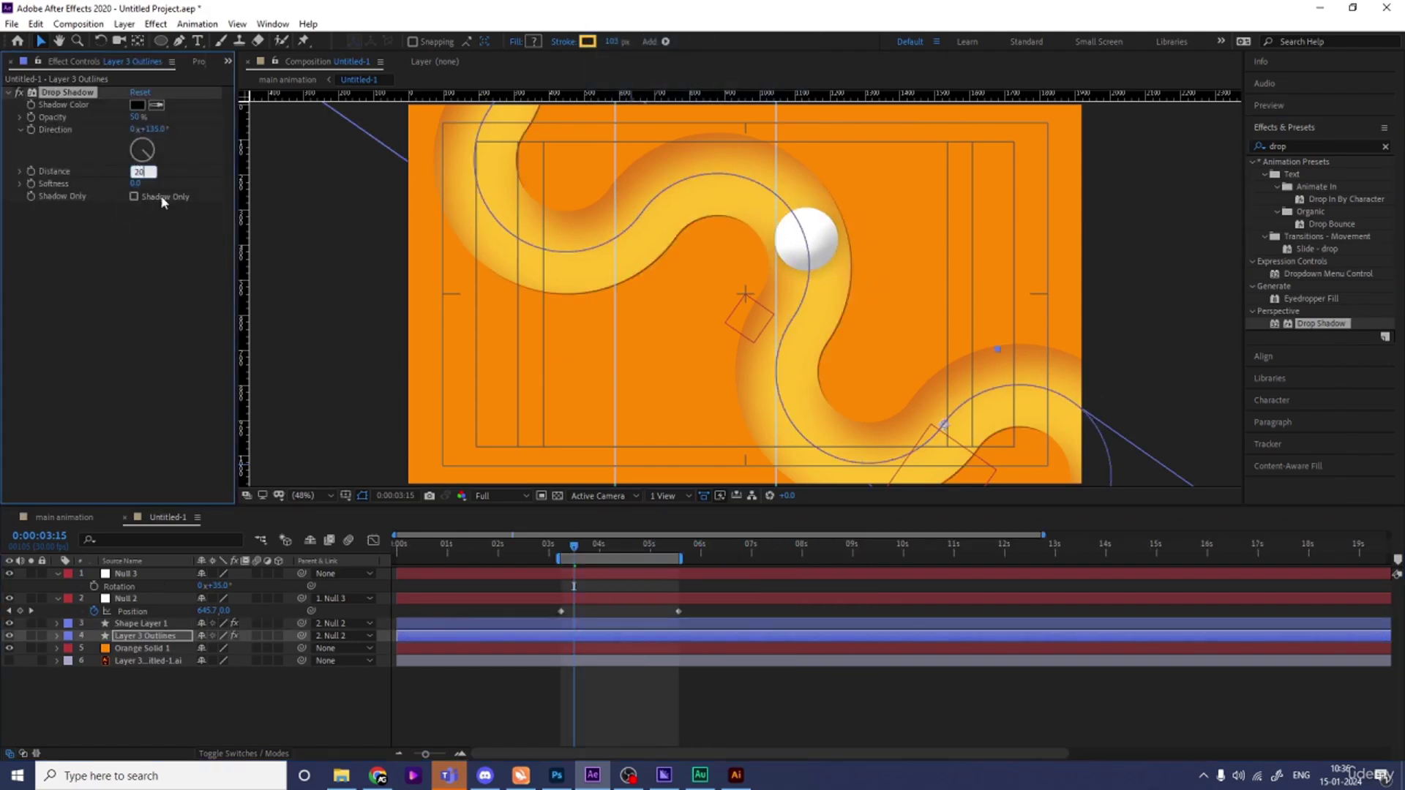
text(20)
key(Return)
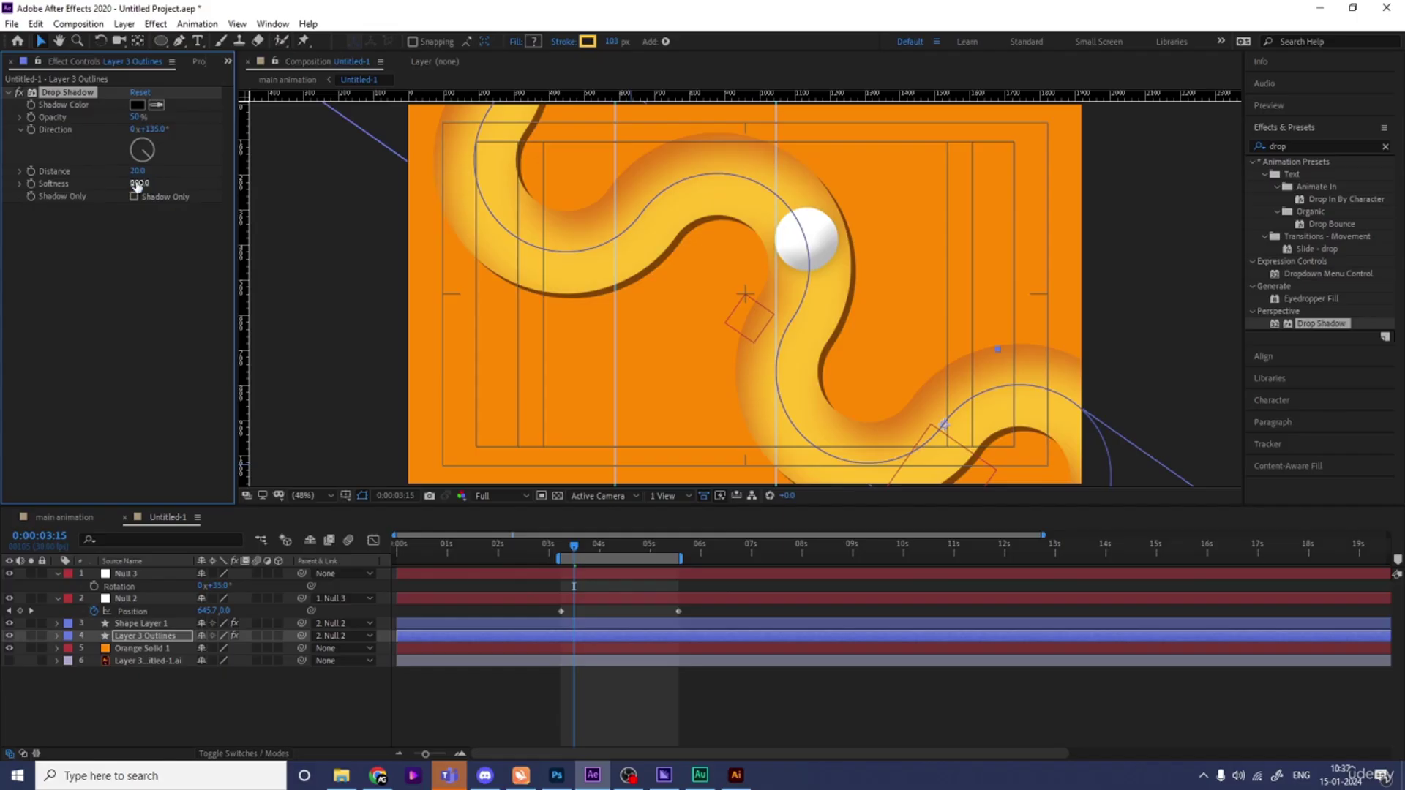
Change the path's Drop Shadow color to a dark orange and preview the animation
click(137, 105)
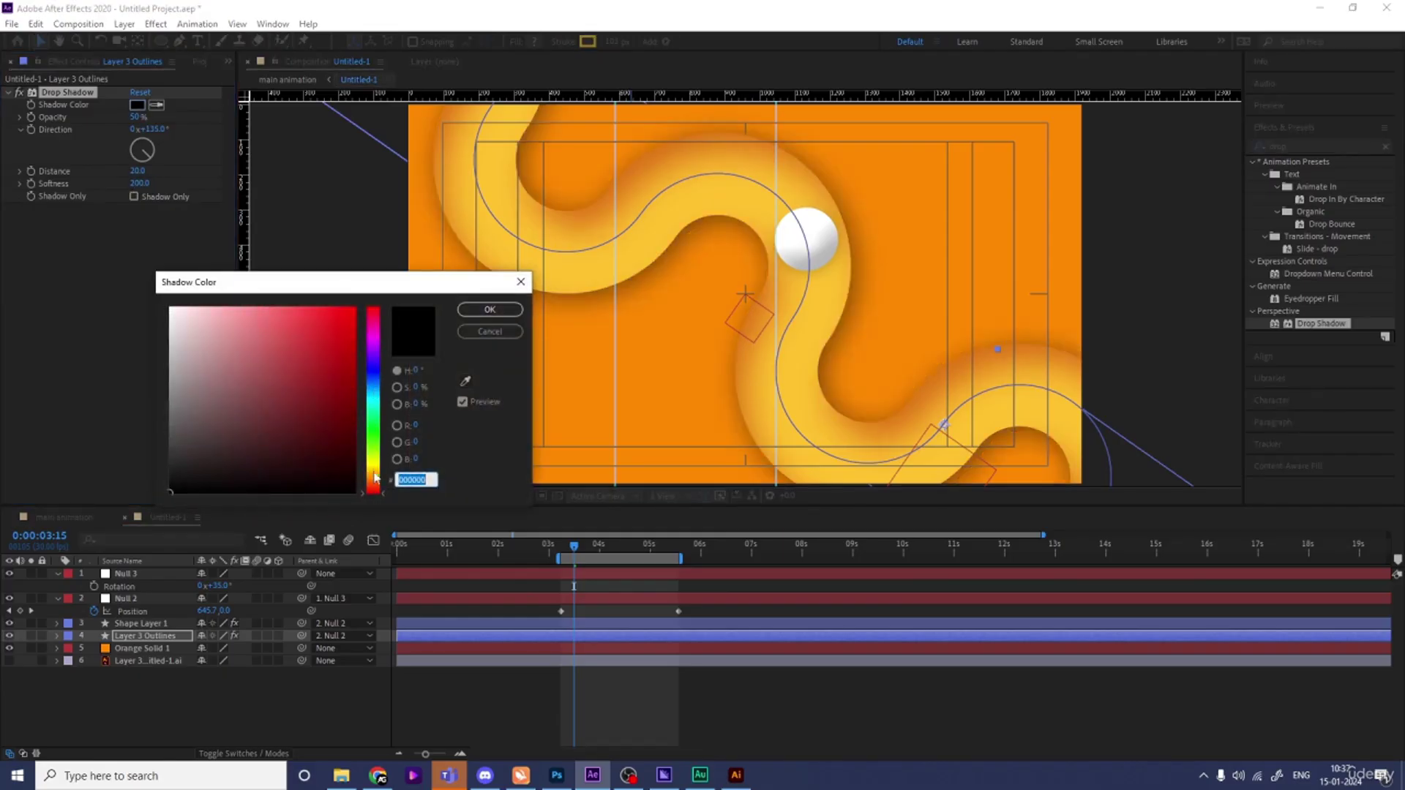
drag(370, 488, 369, 481)
drag(308, 413, 345, 336)
key(Return)
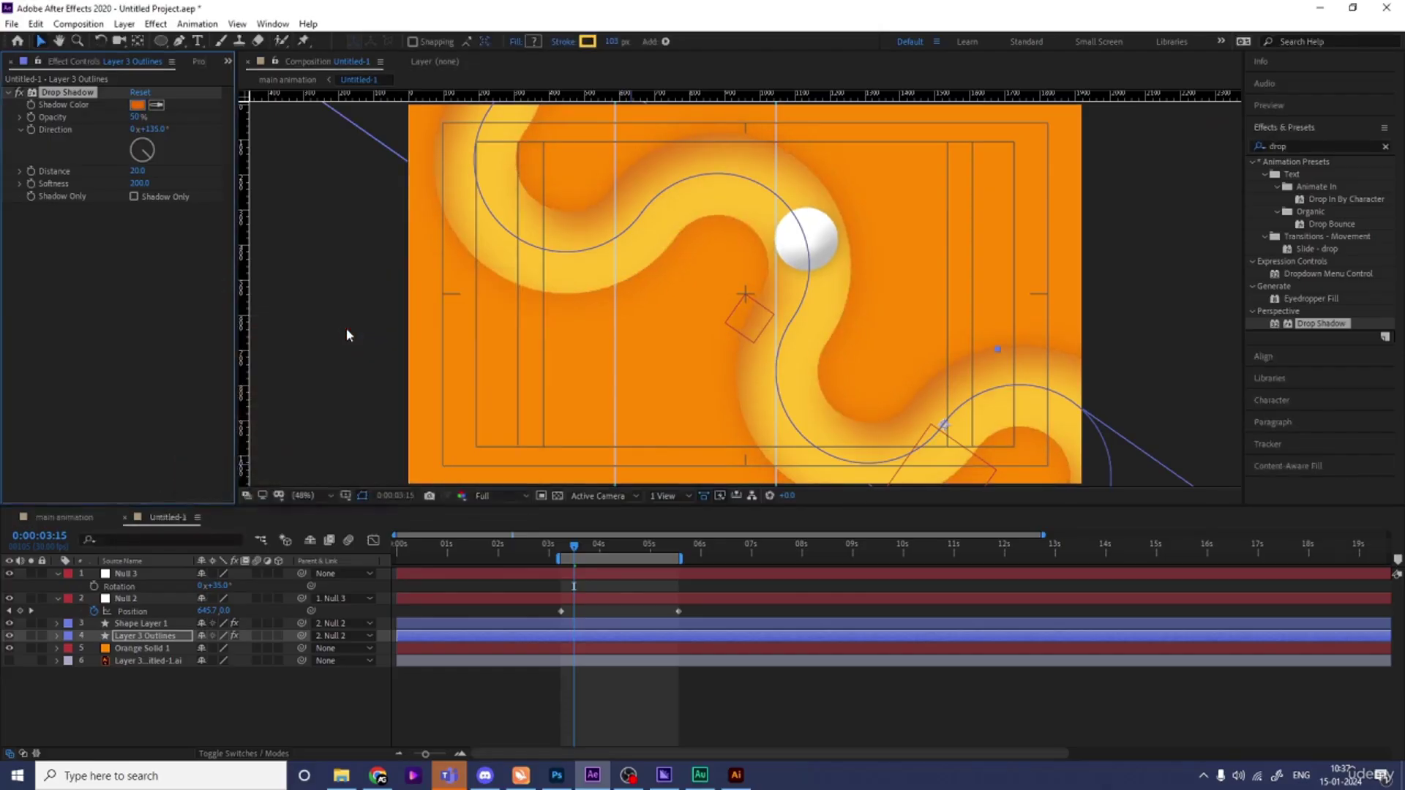
click(219, 691)
key(space)
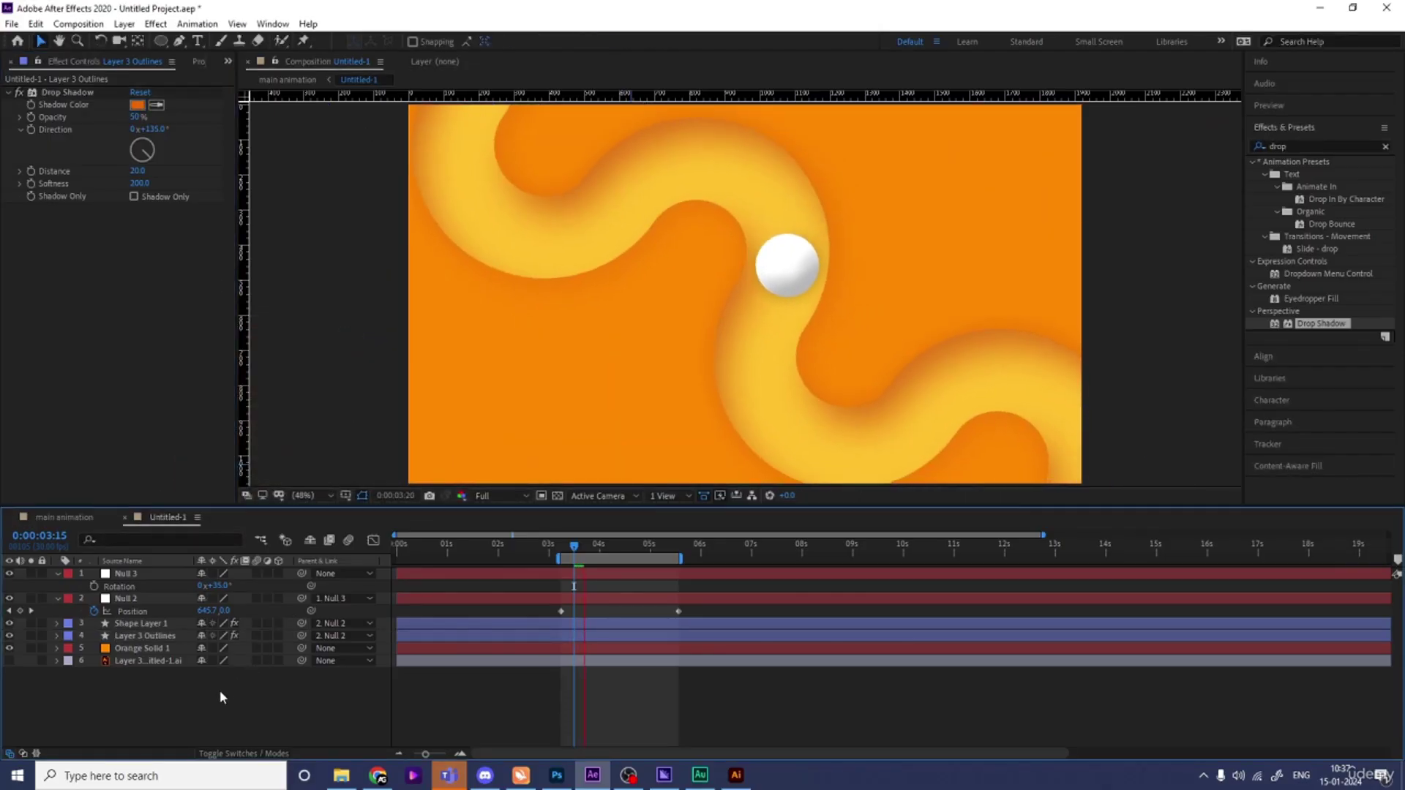